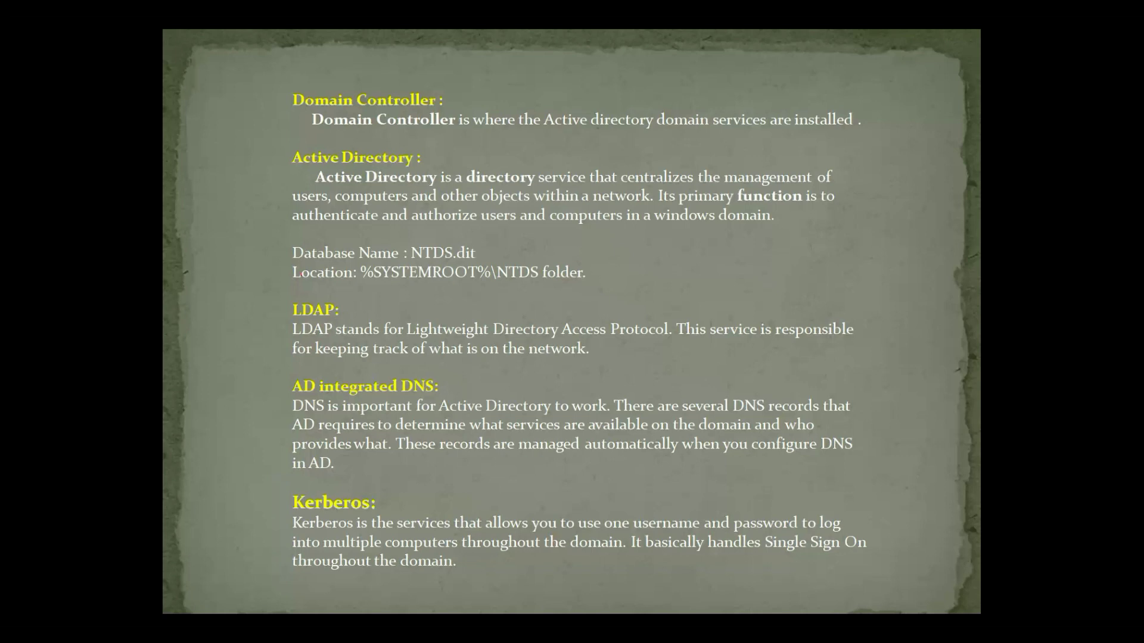
Advance to the 'Installing the ADDS Role' slide, then bring up the Start menu.
key(Right)
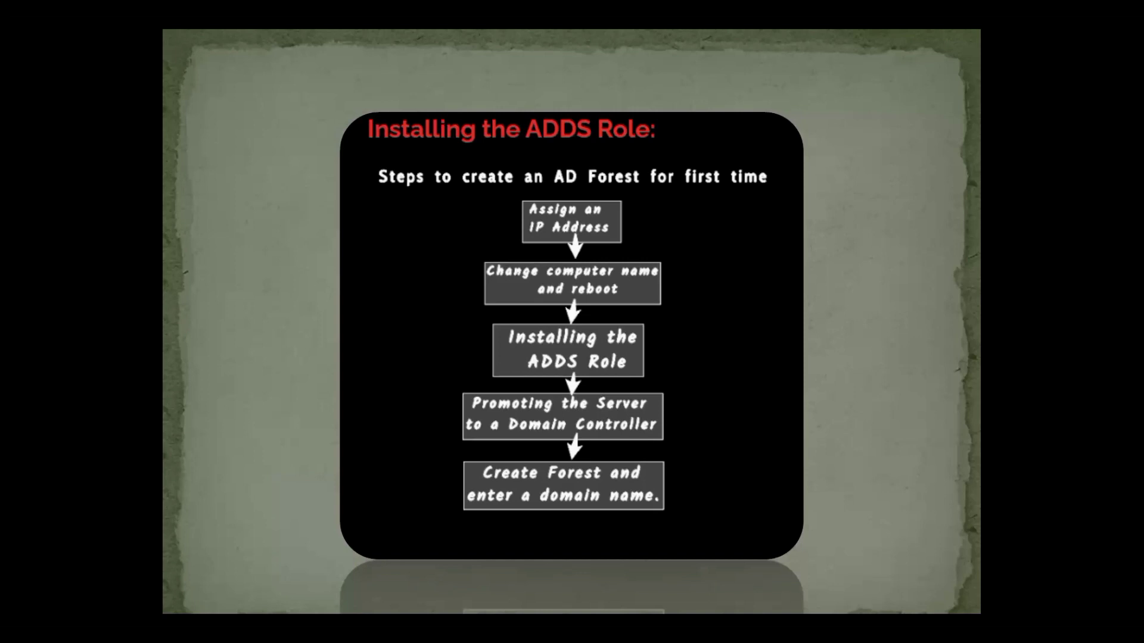
key(super)
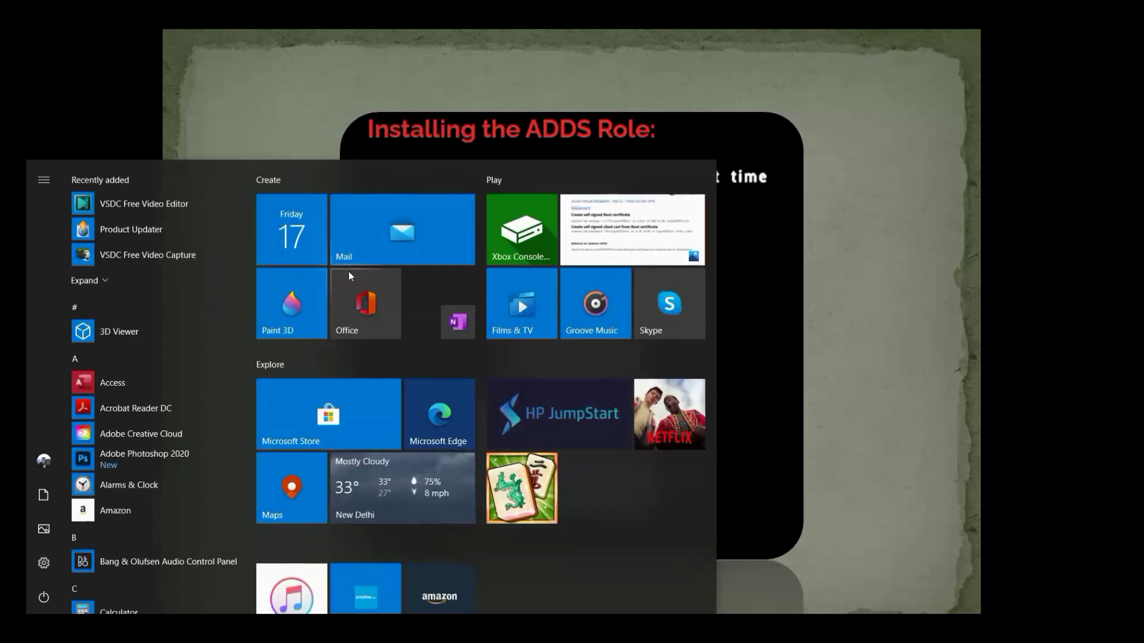
Send Ctrl+Alt+Del to the DC-W2012-01 VM and sign in with the Administrator password.
mouse_move(673, 627)
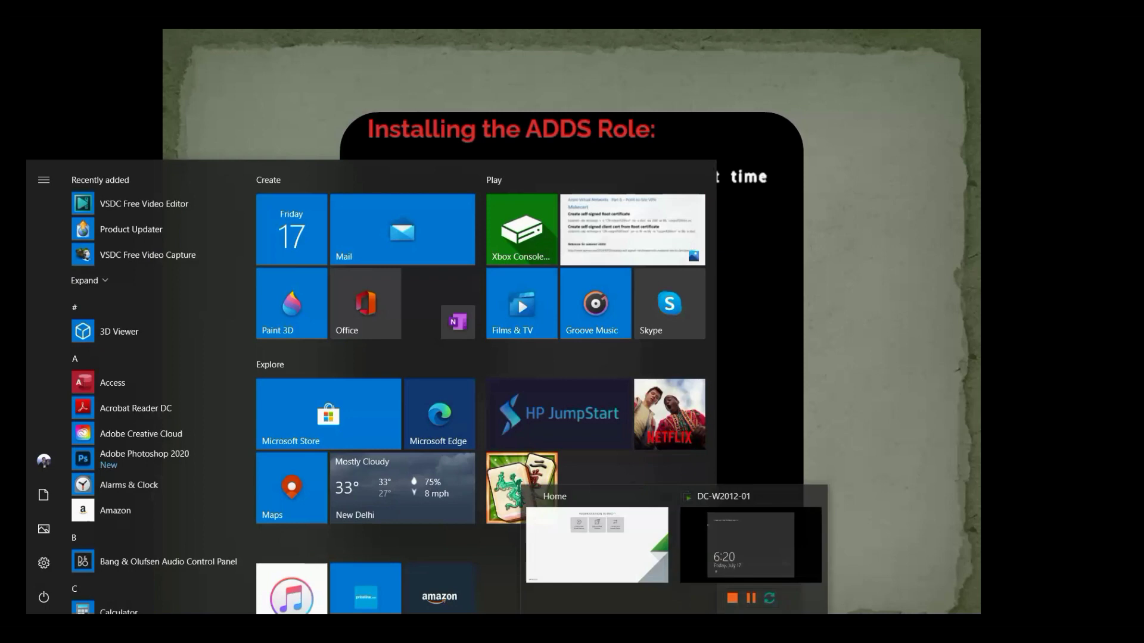
click(751, 545)
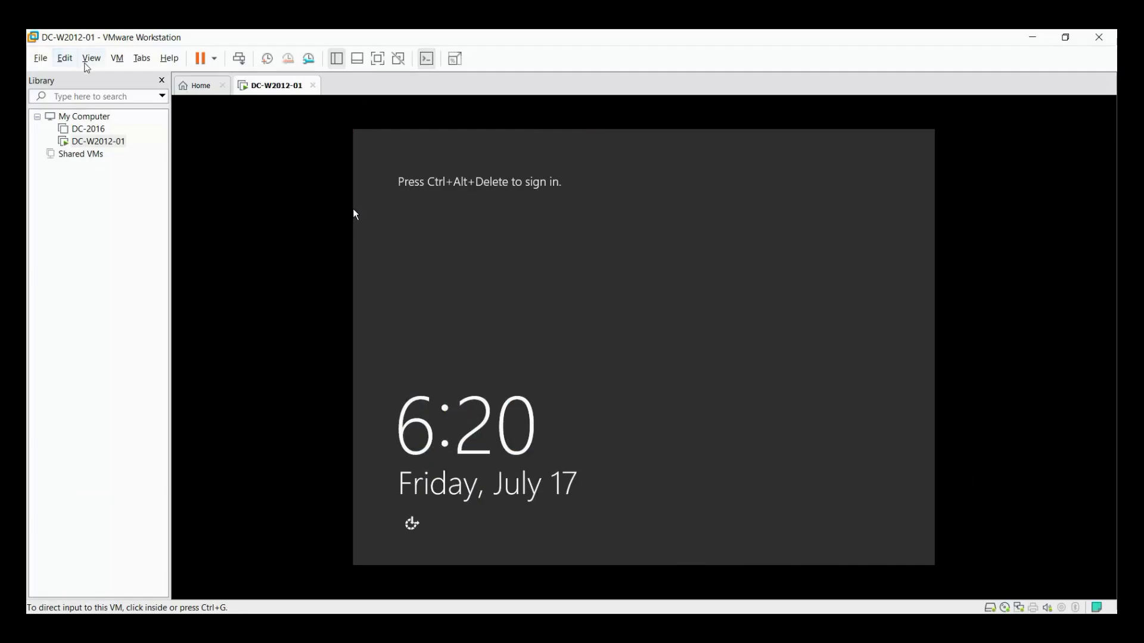
click(101, 62)
mouse_move(117, 60)
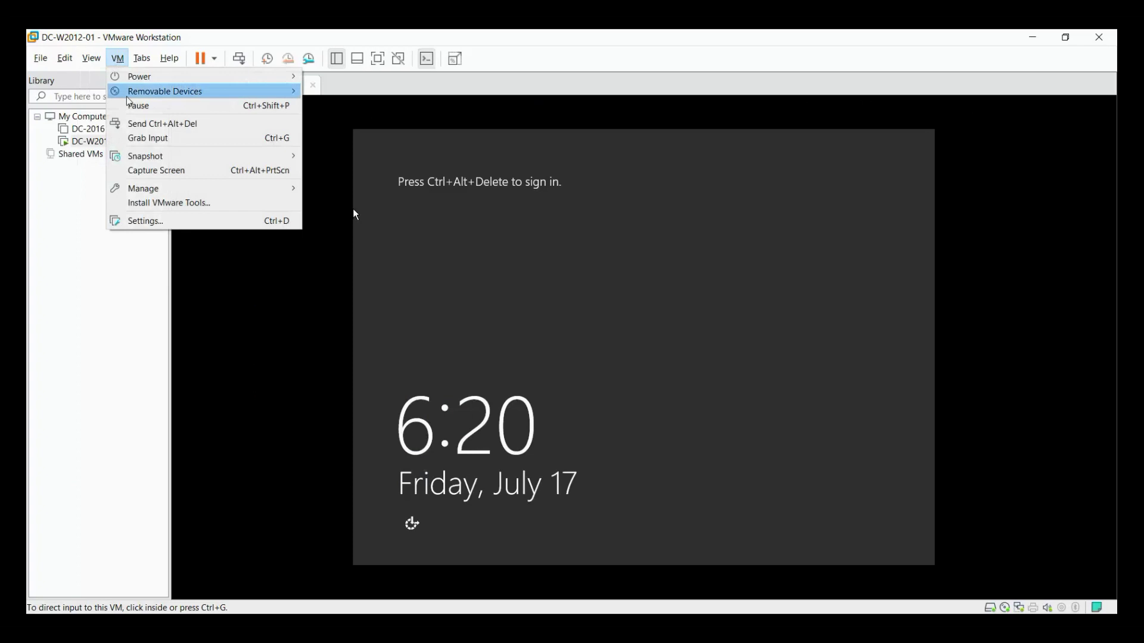
click(158, 125)
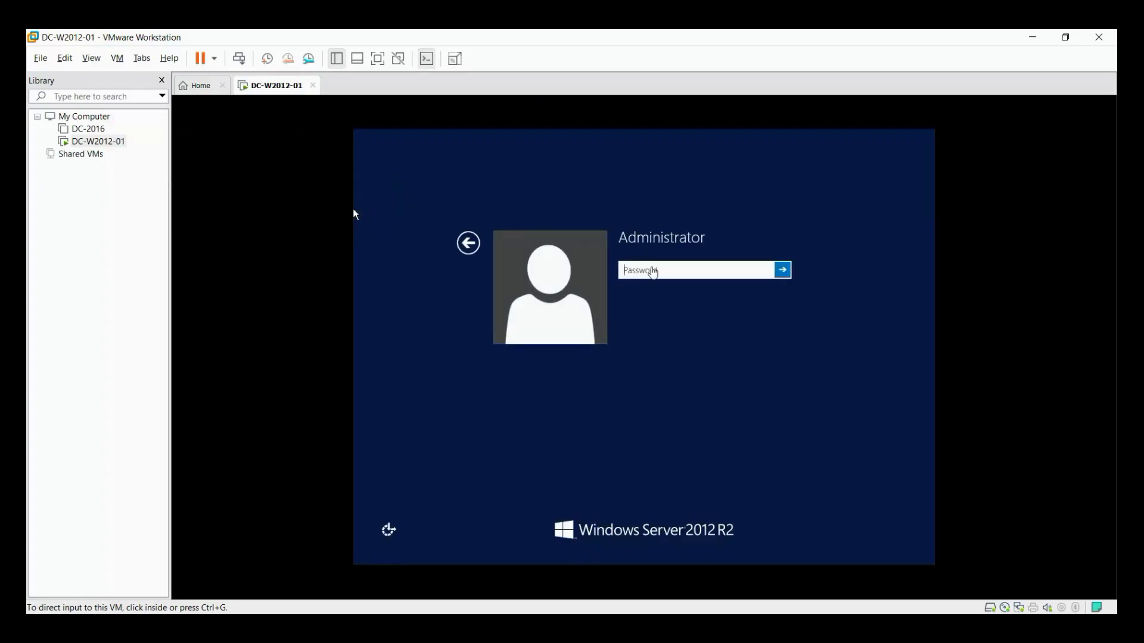
click(654, 268)
text(•••••••••)
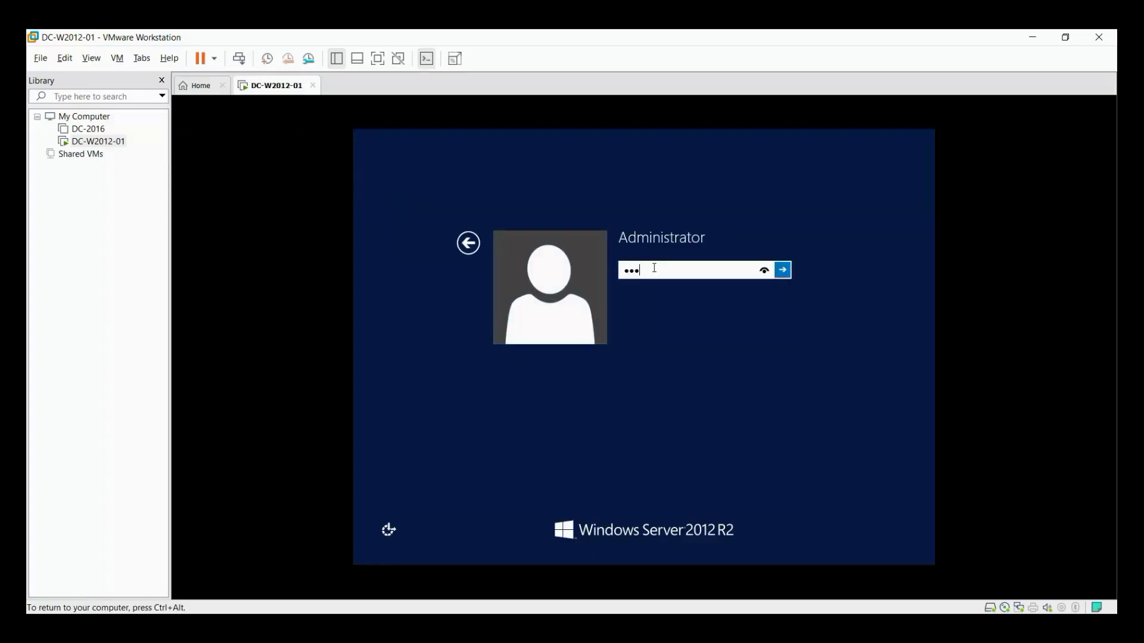
key(Return)
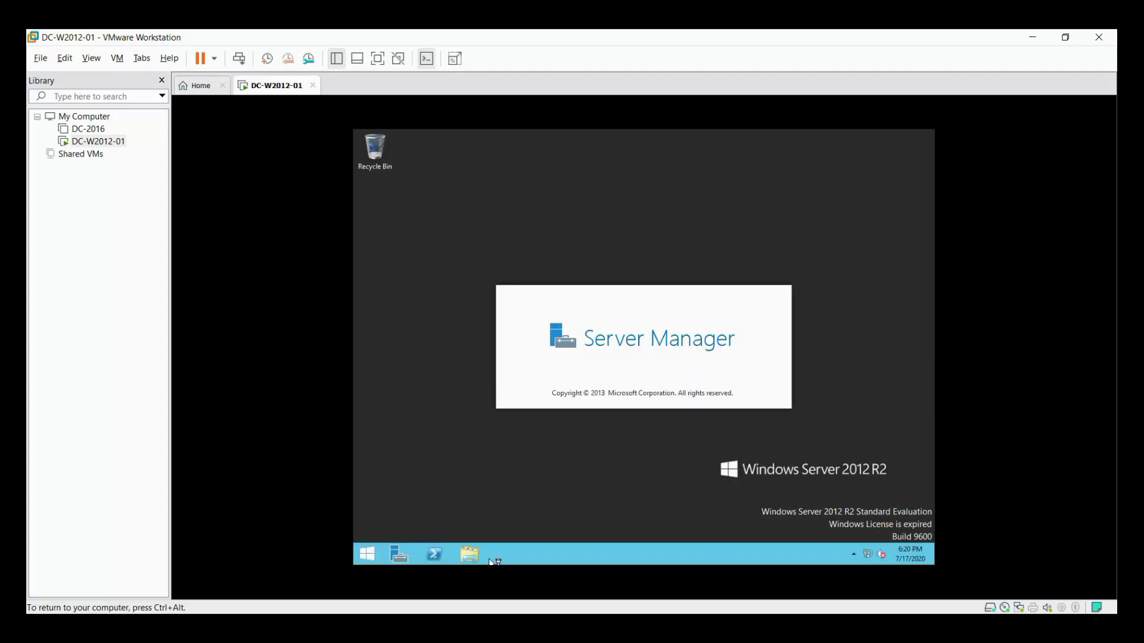
Check the guest's System properties from This PC and look over the DVD drive's options.
click(473, 556)
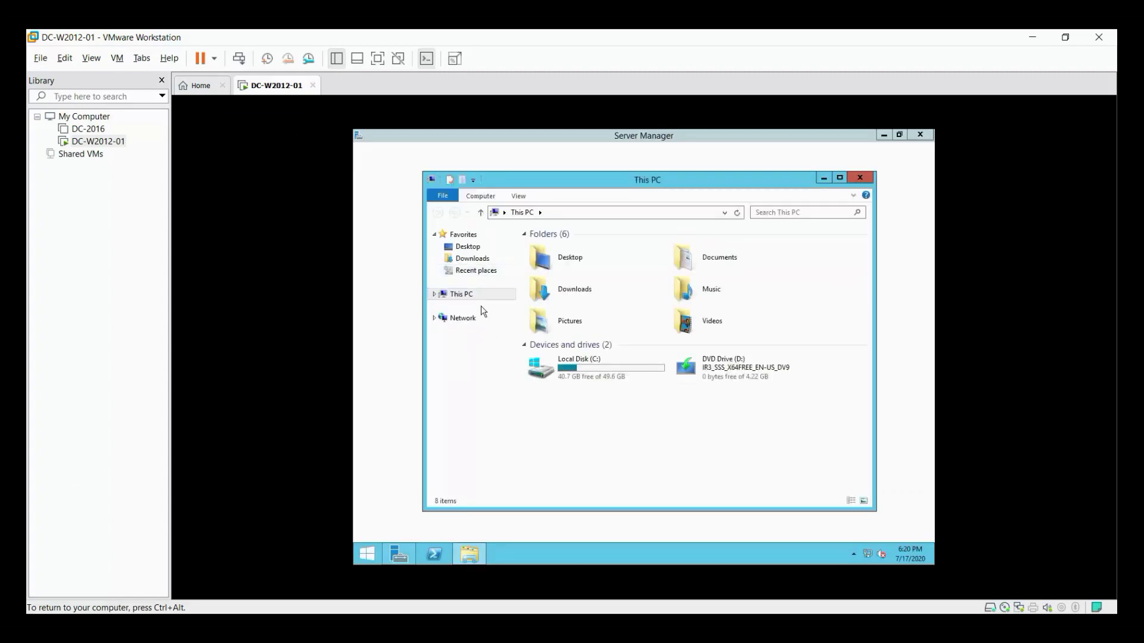
right_click(467, 297)
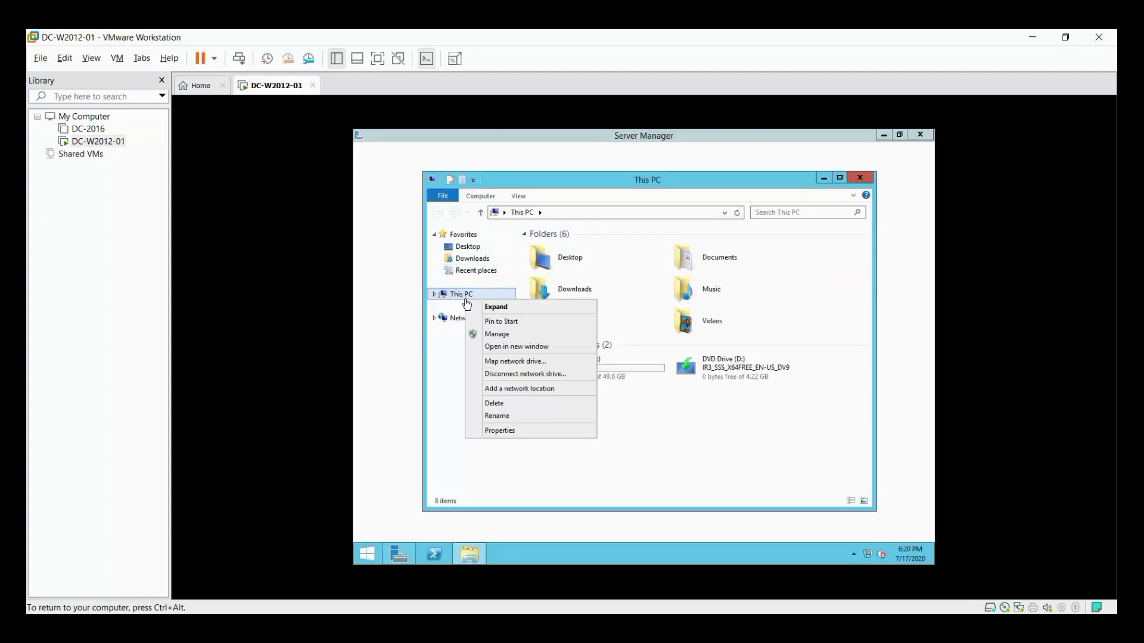
click(500, 431)
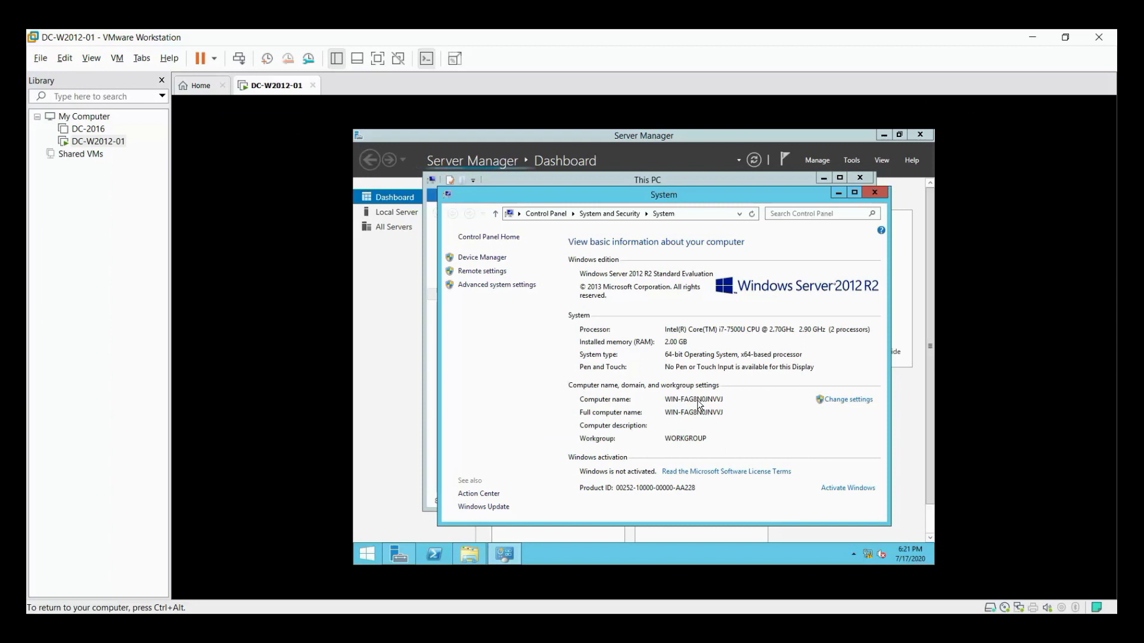
click(839, 194)
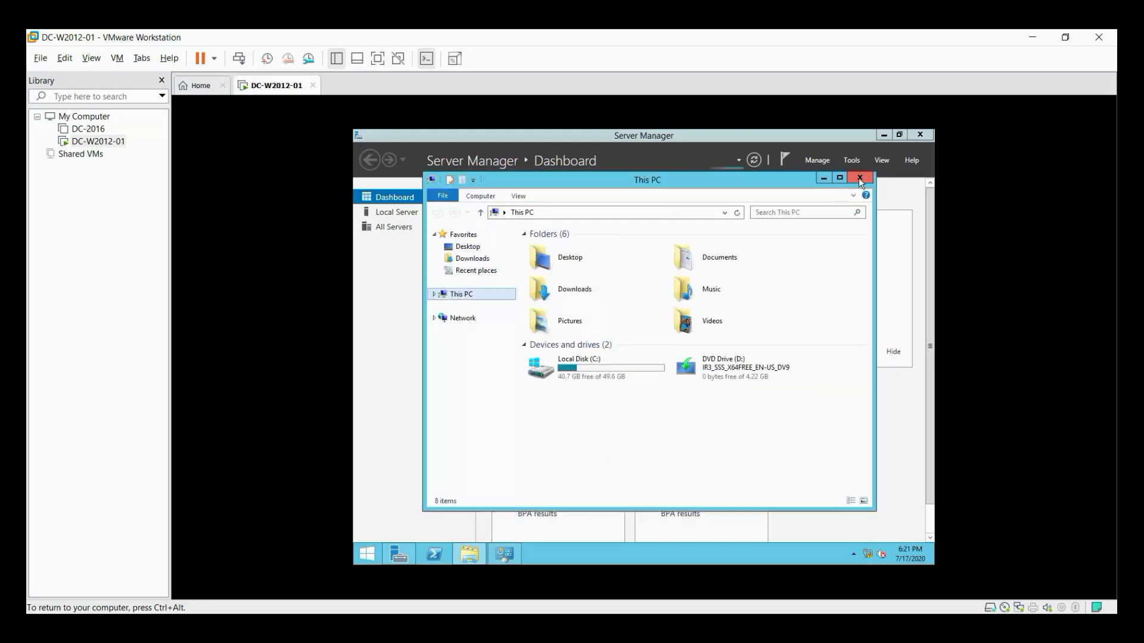
right_click(745, 368)
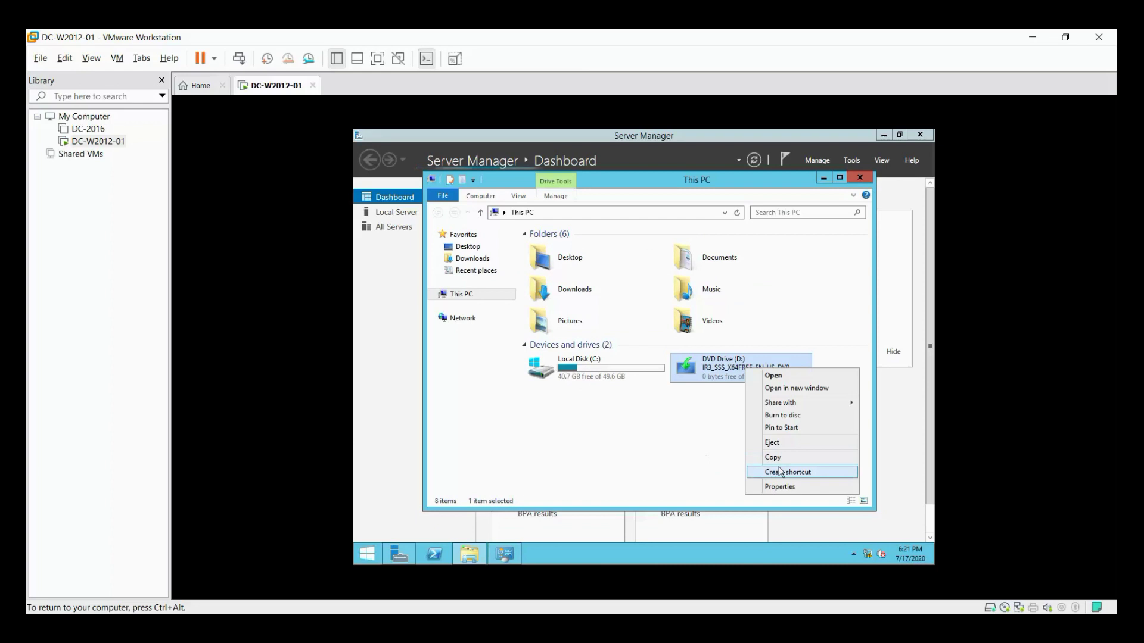
click(755, 442)
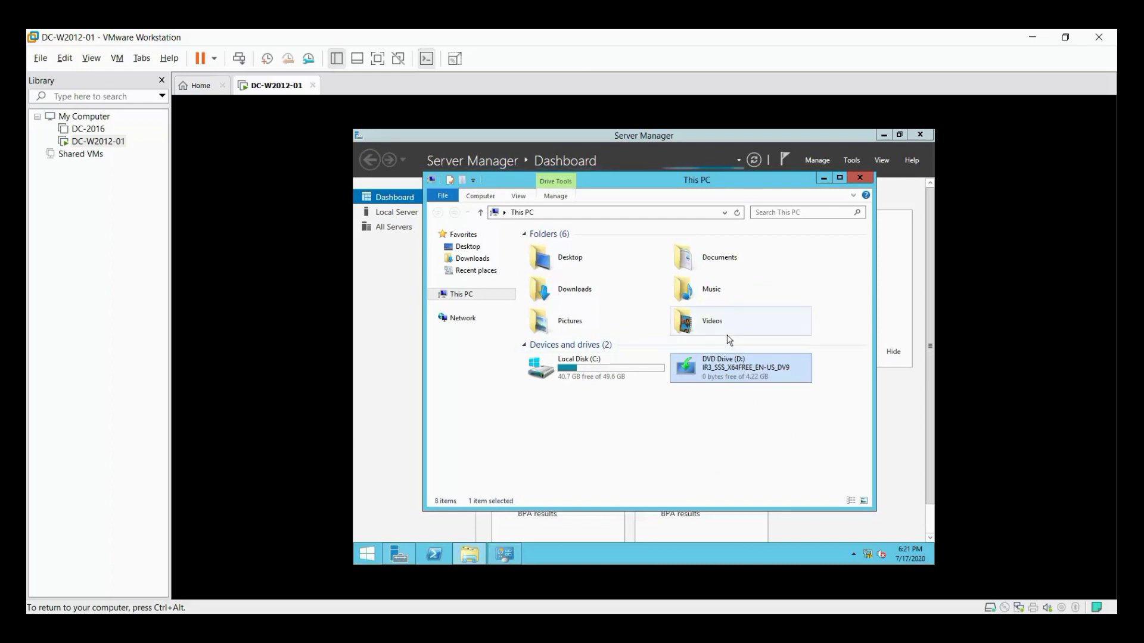
Bring the System window back and open the computer name settings.
click(821, 178)
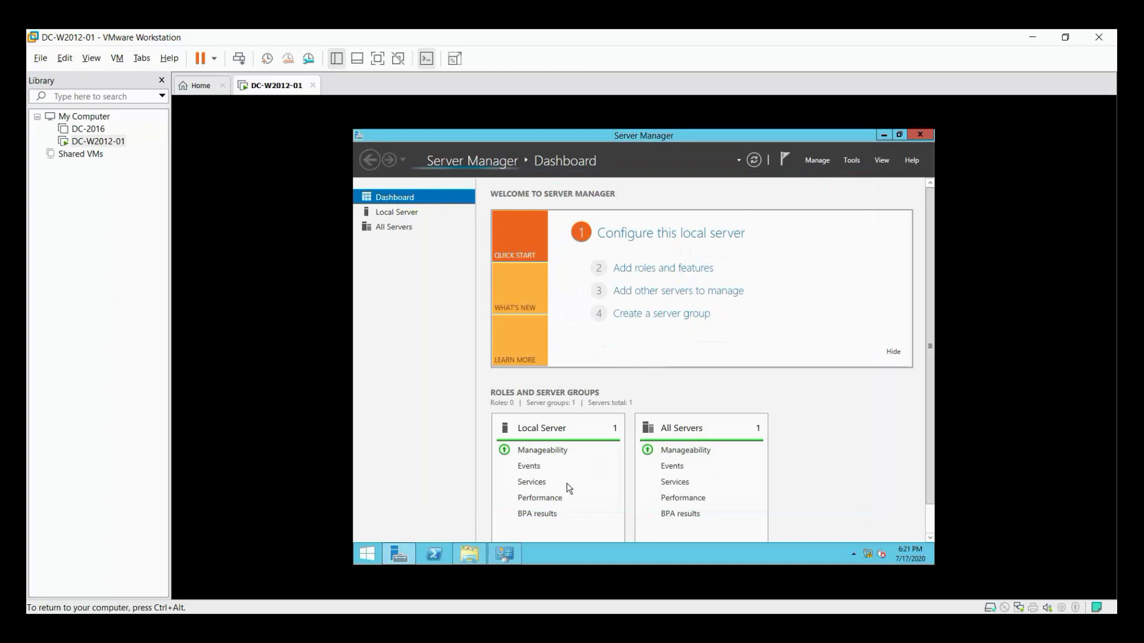
click(506, 554)
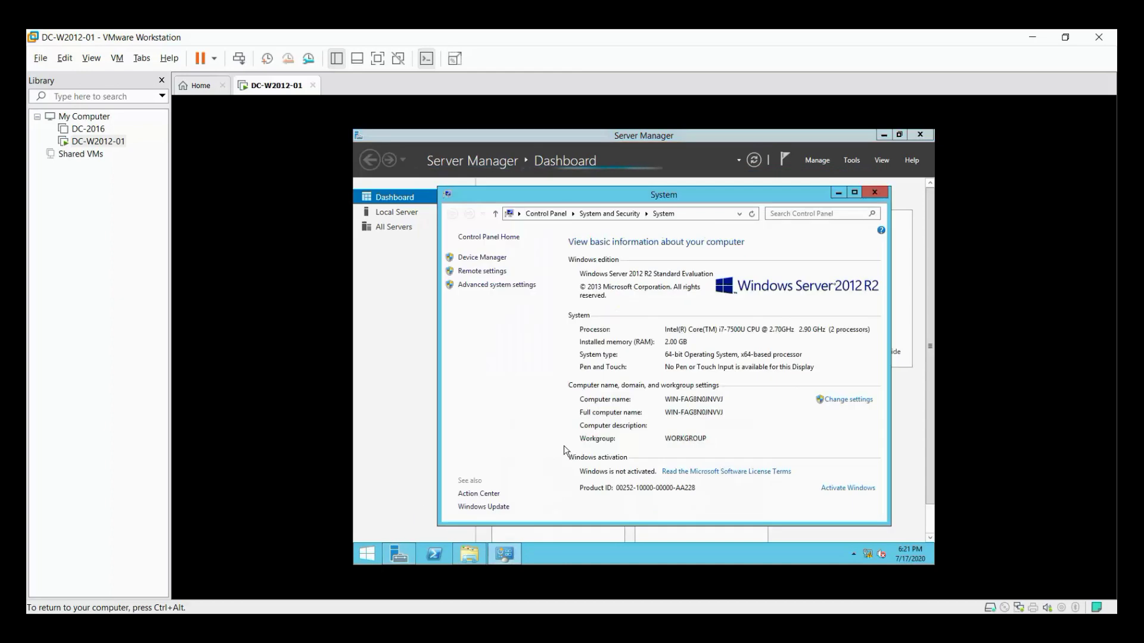
click(849, 401)
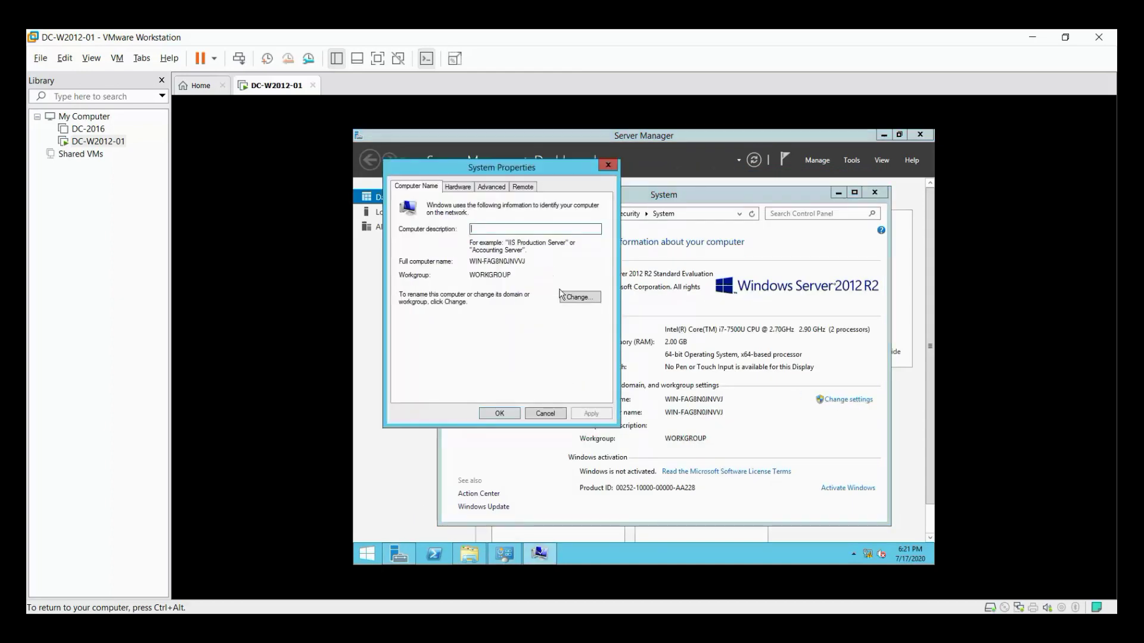
click(608, 165)
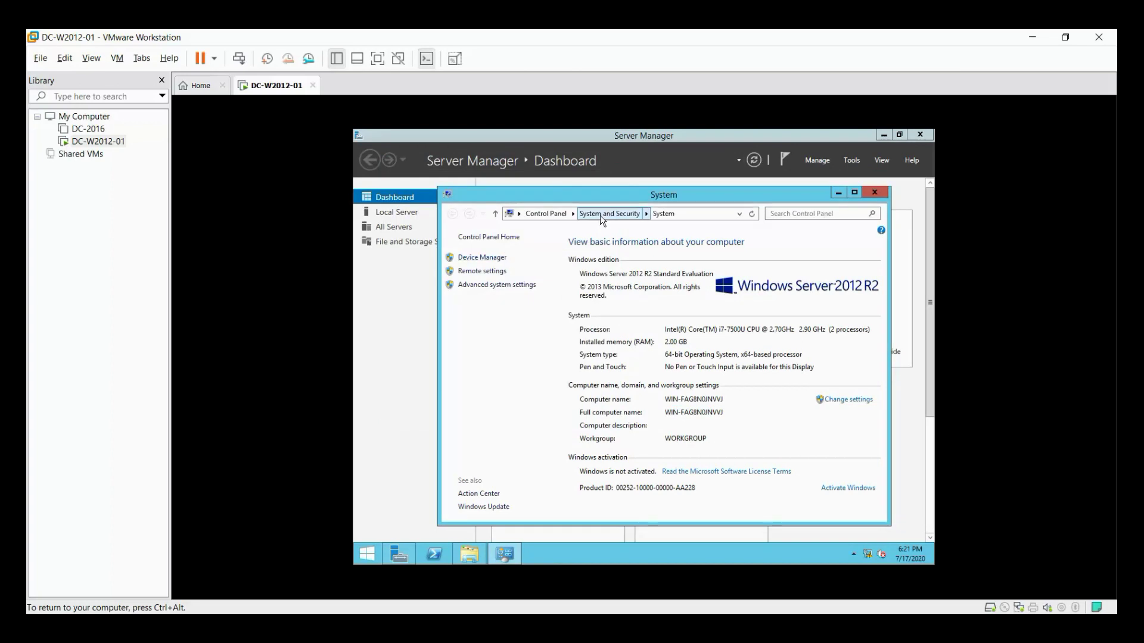
click(858, 407)
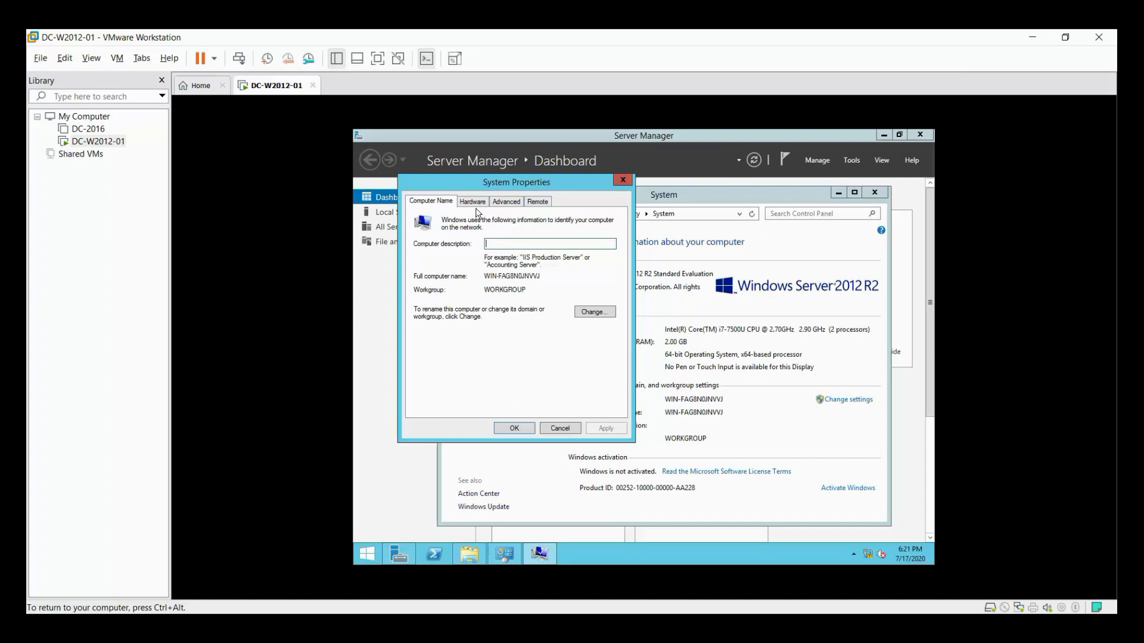
Change the computer name to DC-W2012-01 and accept the restart-required notice.
click(578, 313)
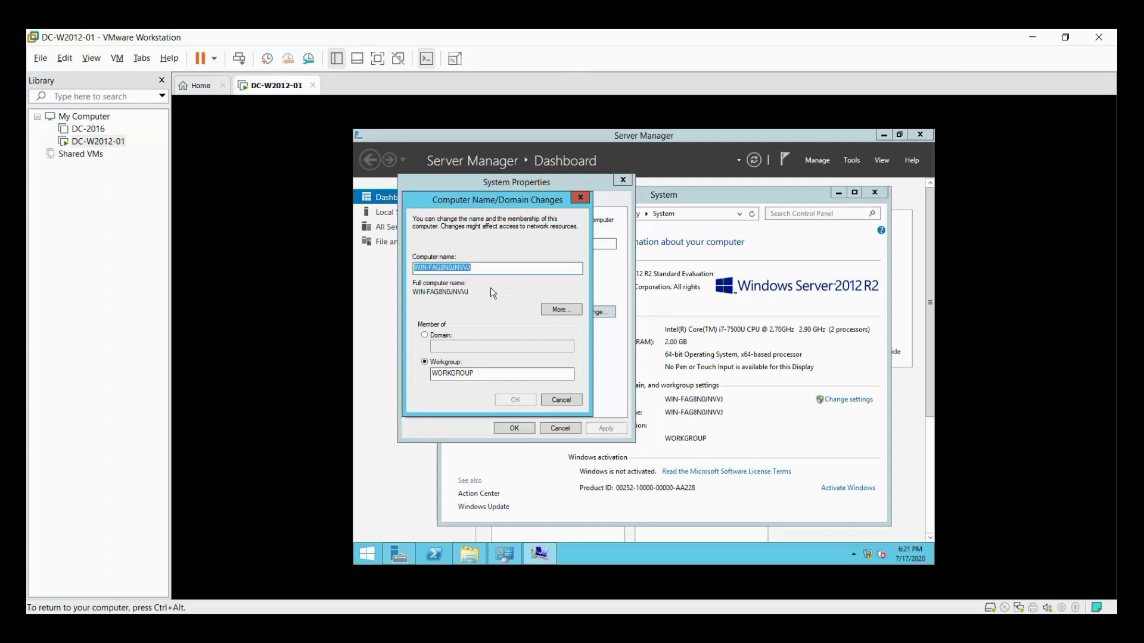
text(D)
key(BackSpace)
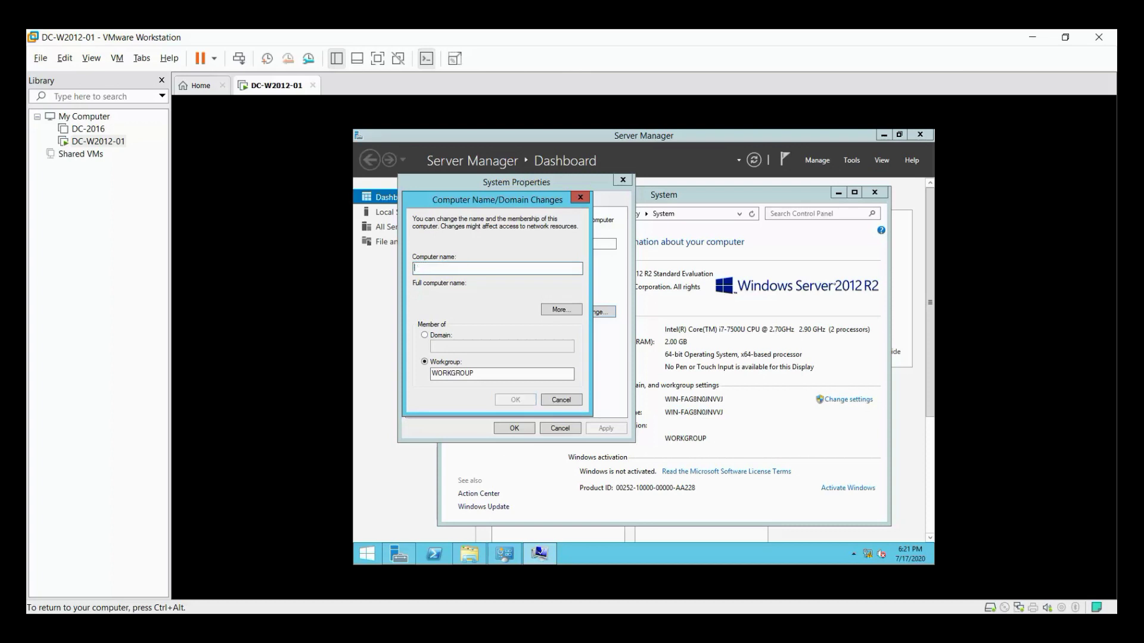
text(DC-W)
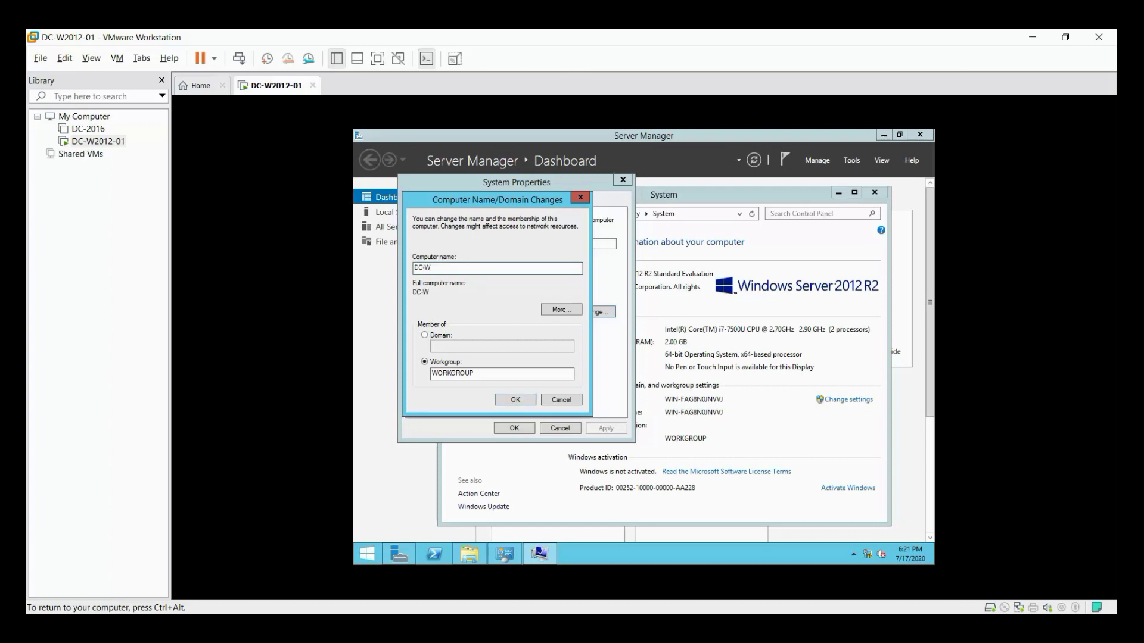
text(2012-01)
click(526, 398)
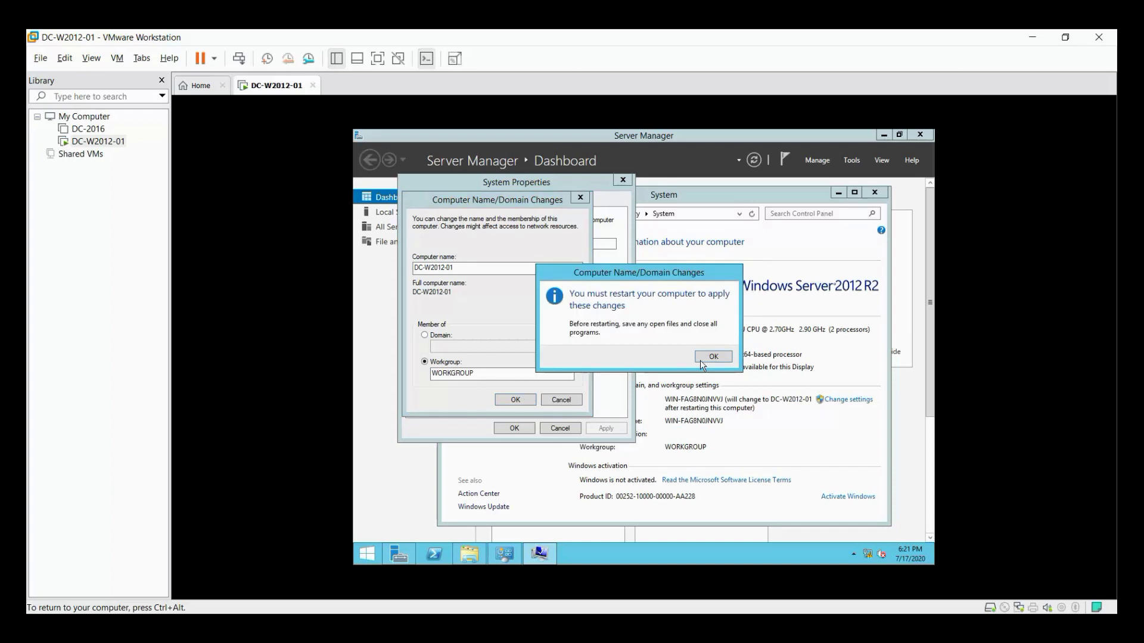
click(712, 356)
click(518, 429)
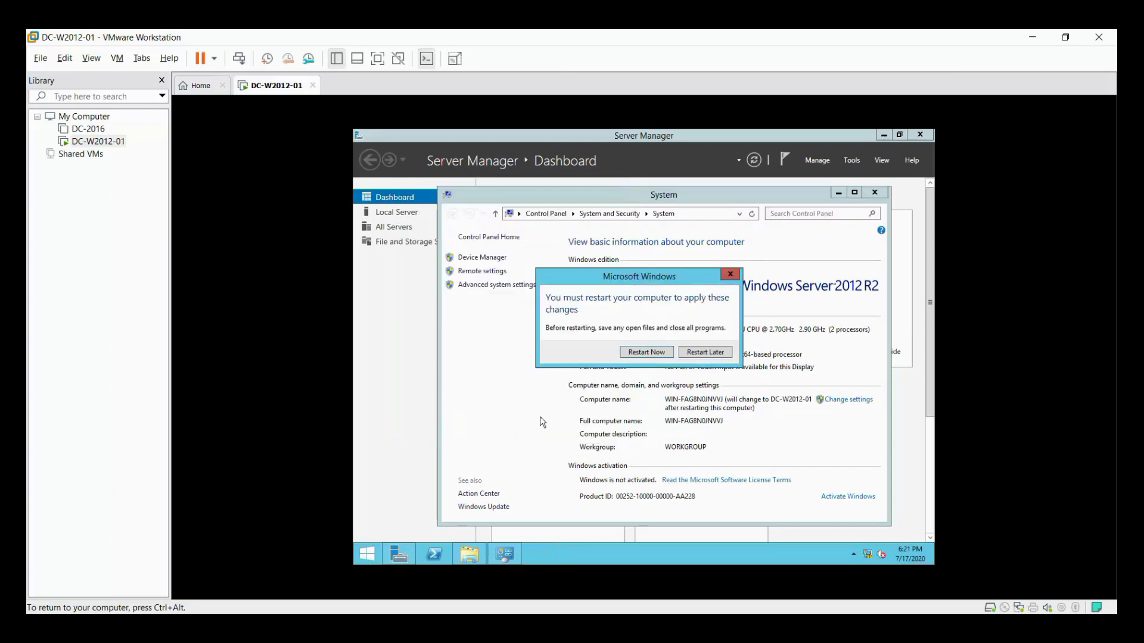
After the restart, send Ctrl+Alt+Del and sign back in with the Administrator password.
click(648, 354)
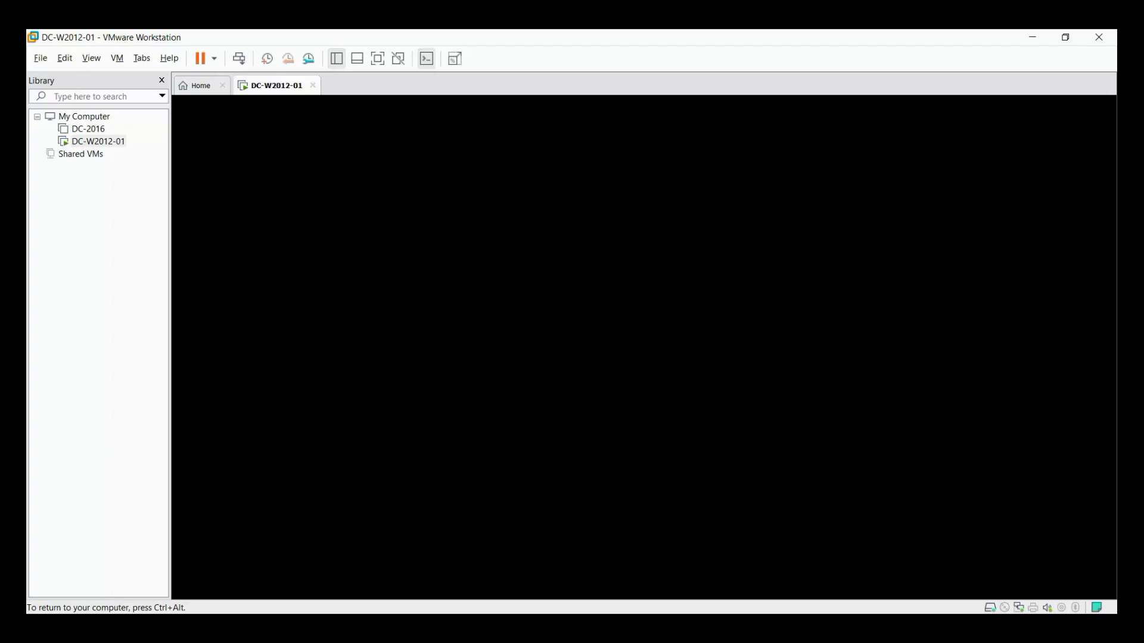
key(ctrl+alt)
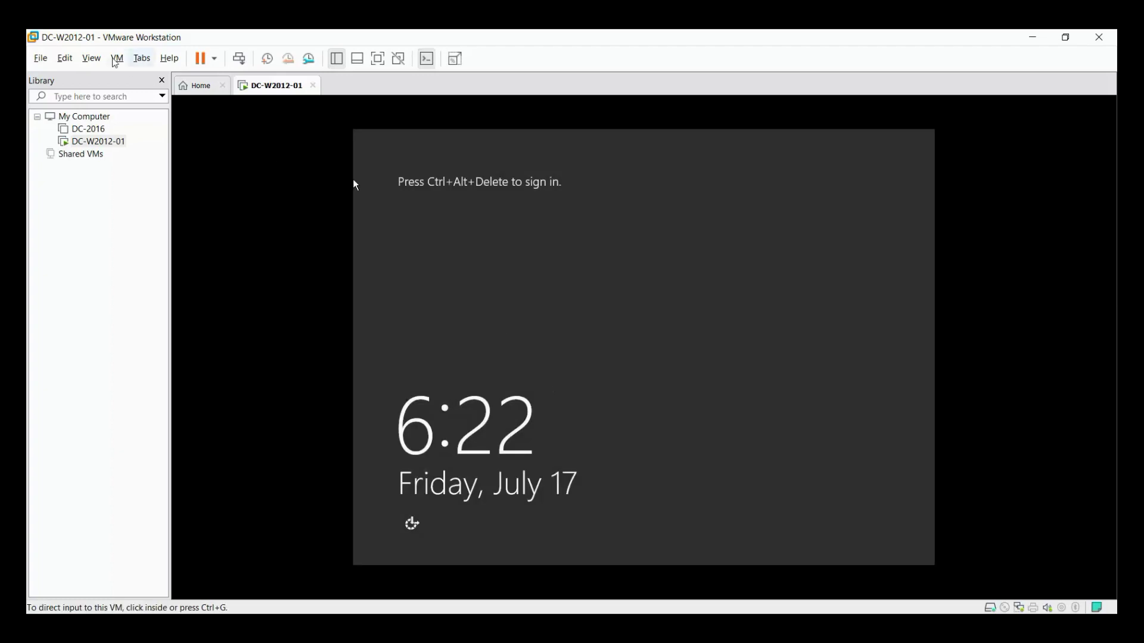
click(91, 58)
mouse_move(118, 58)
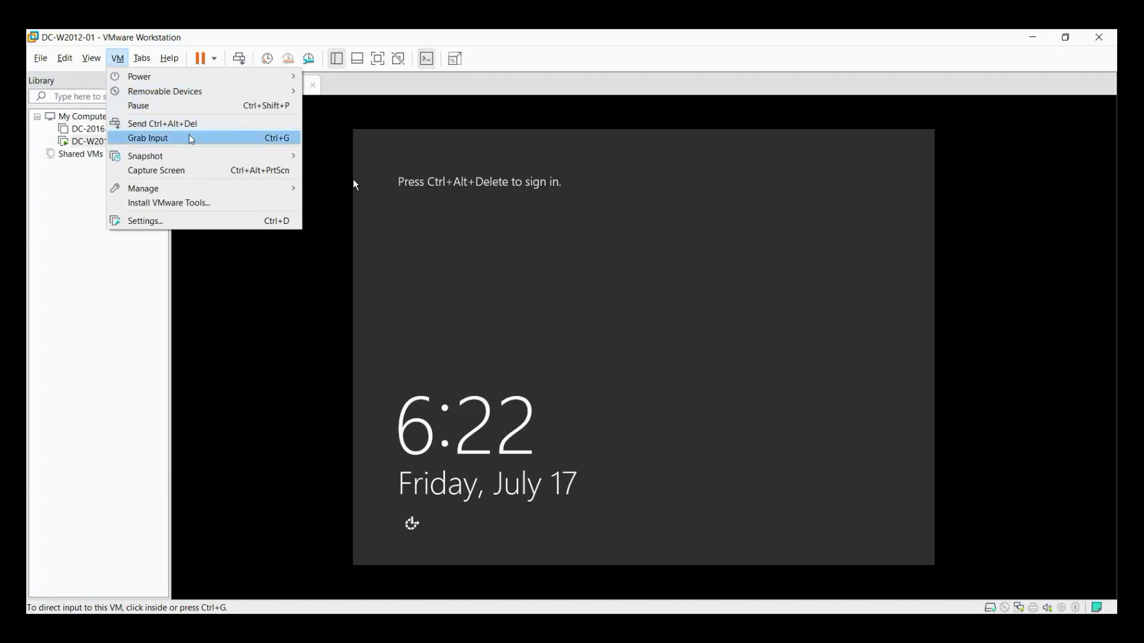
click(166, 124)
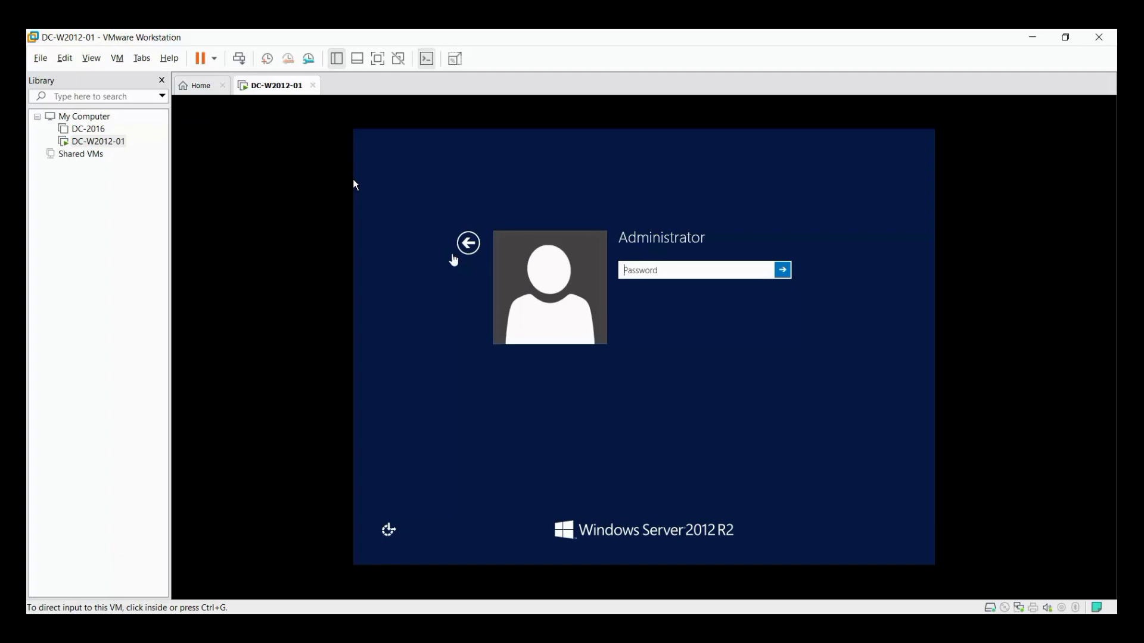
click(647, 274)
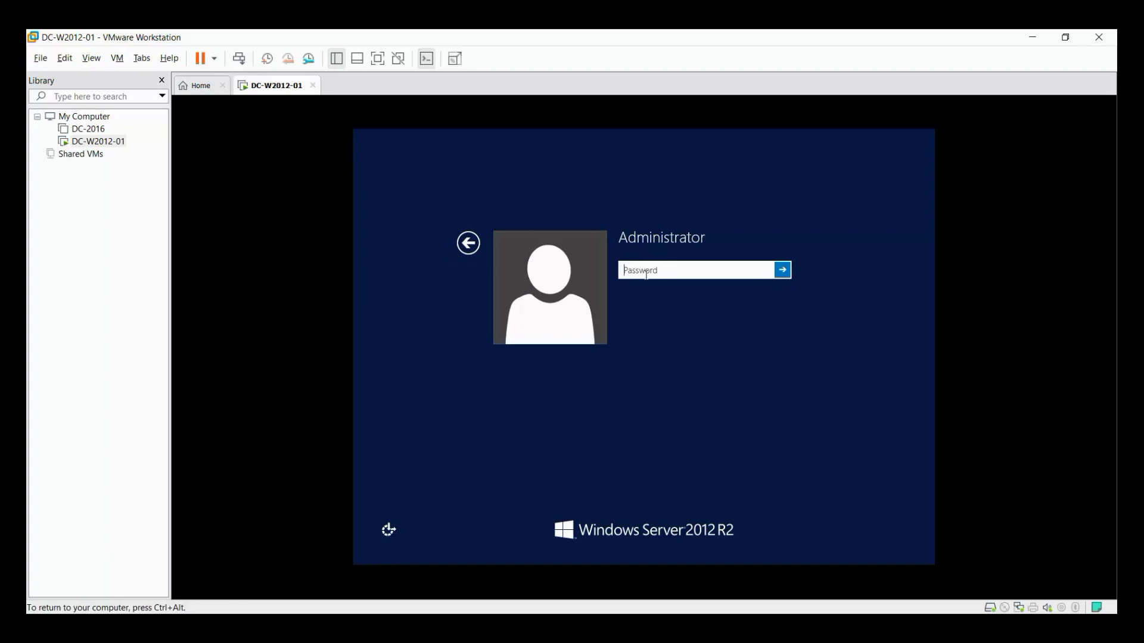
text(••••••••••)
key(Return)
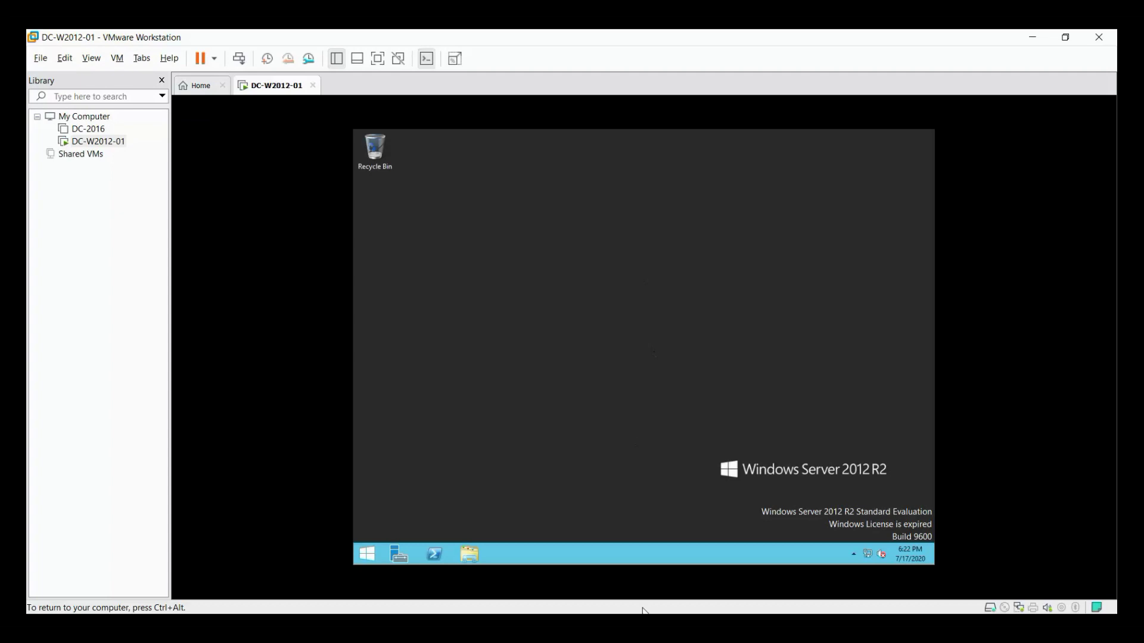
key(ctrl+alt)
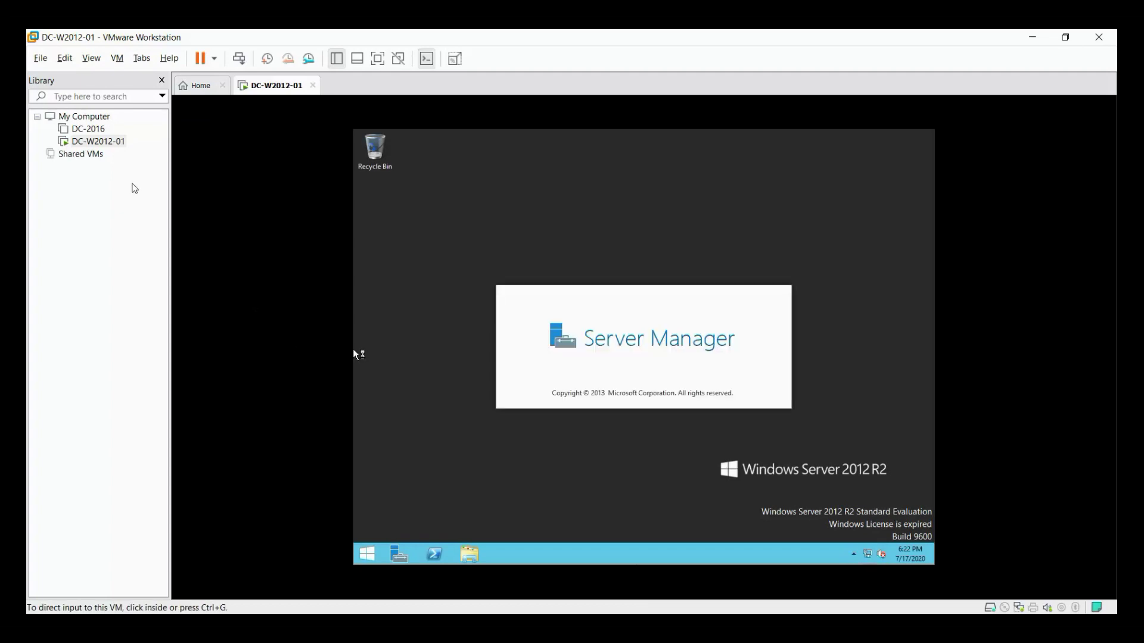
right_click(106, 143)
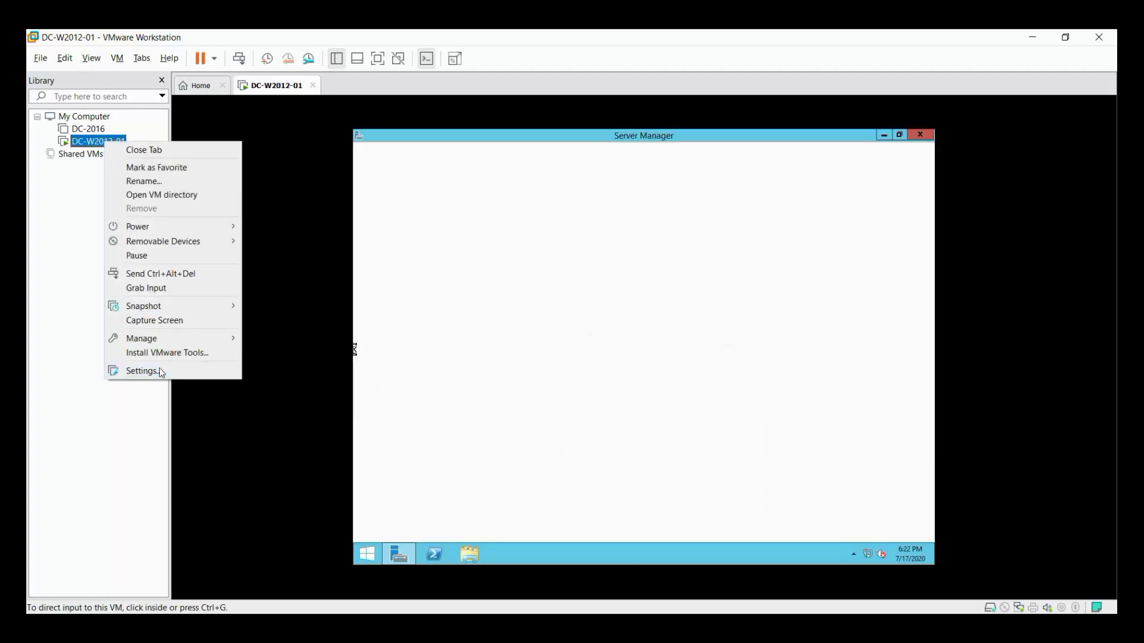
click(159, 369)
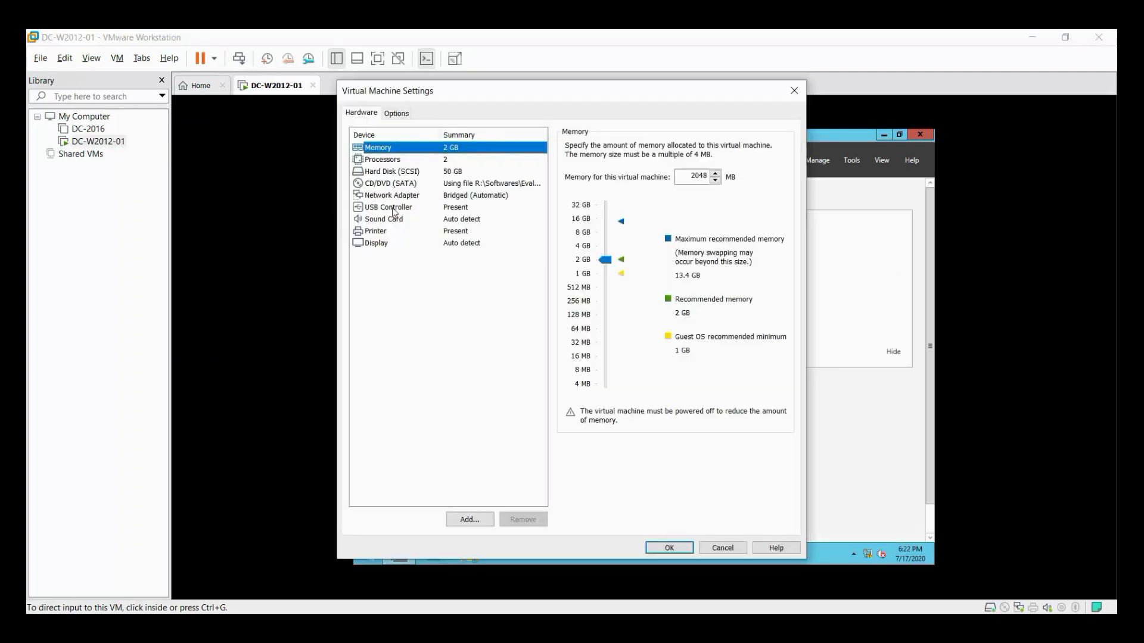
click(399, 219)
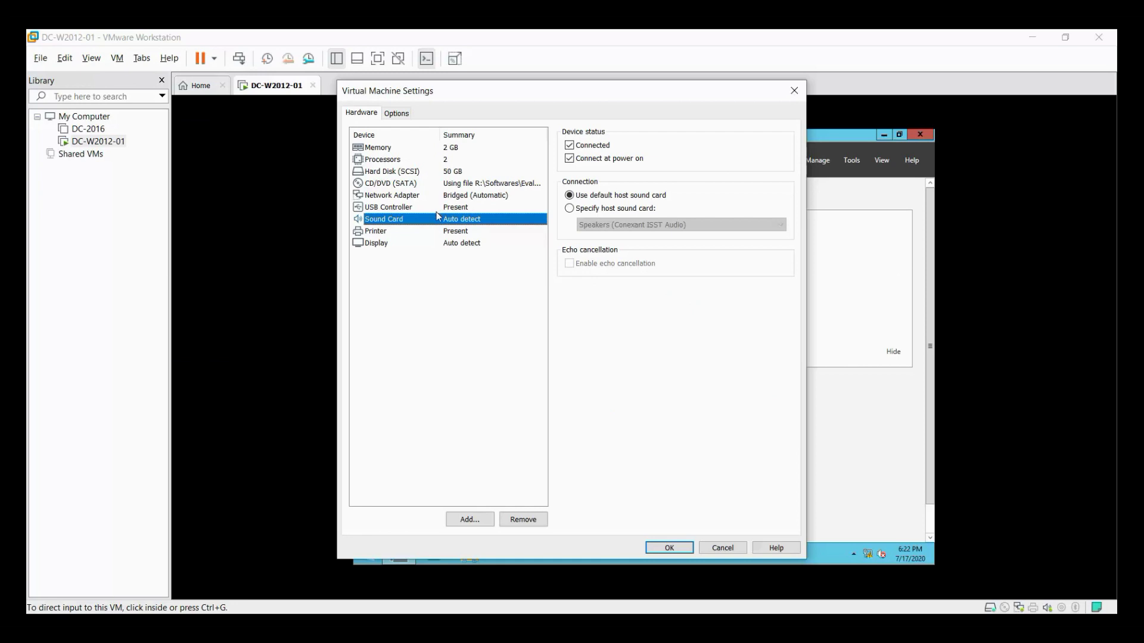
click(398, 233)
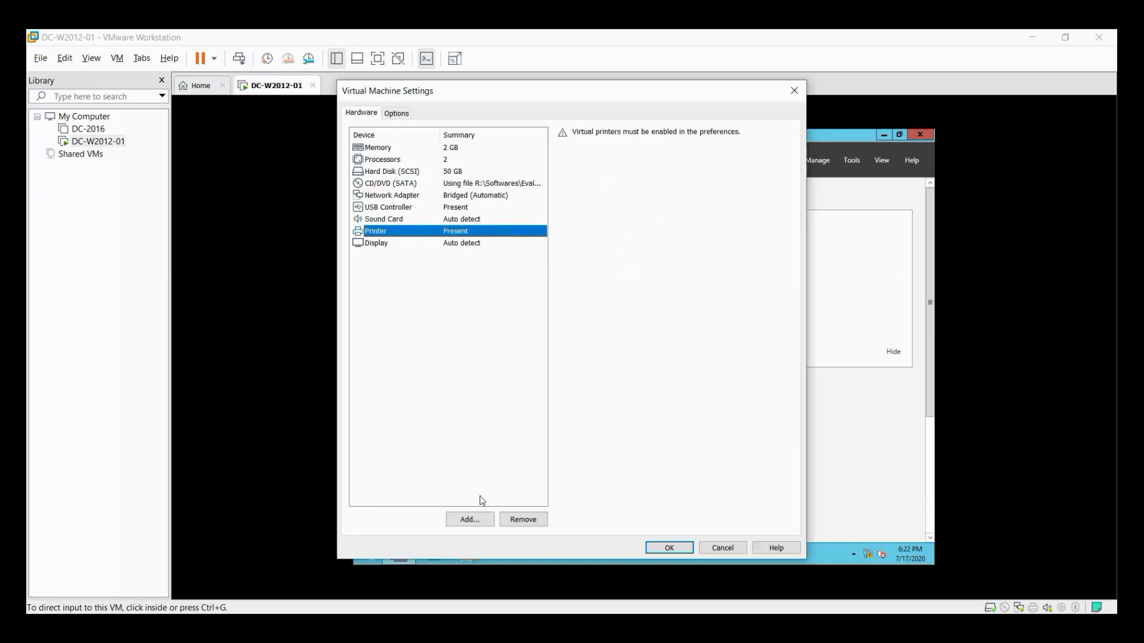
click(524, 519)
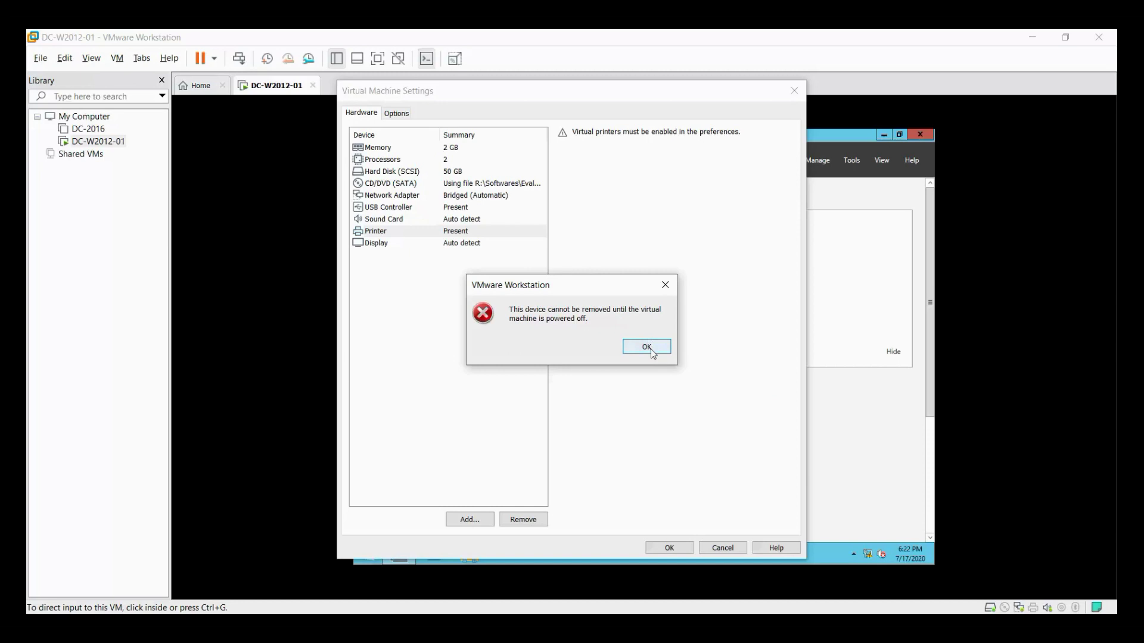
click(651, 347)
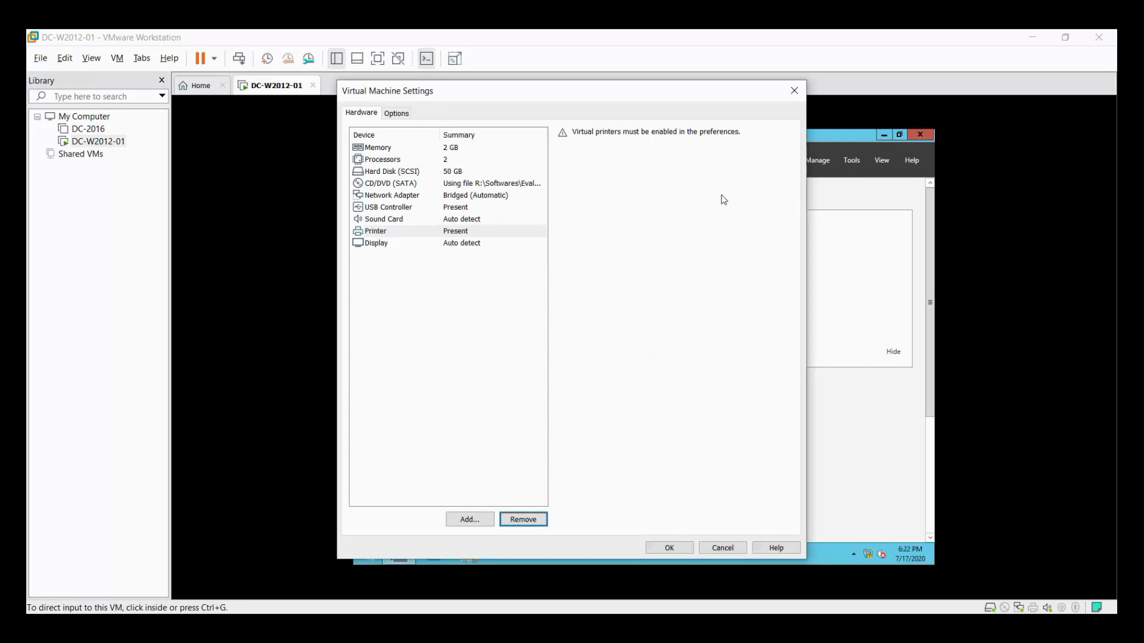
click(794, 90)
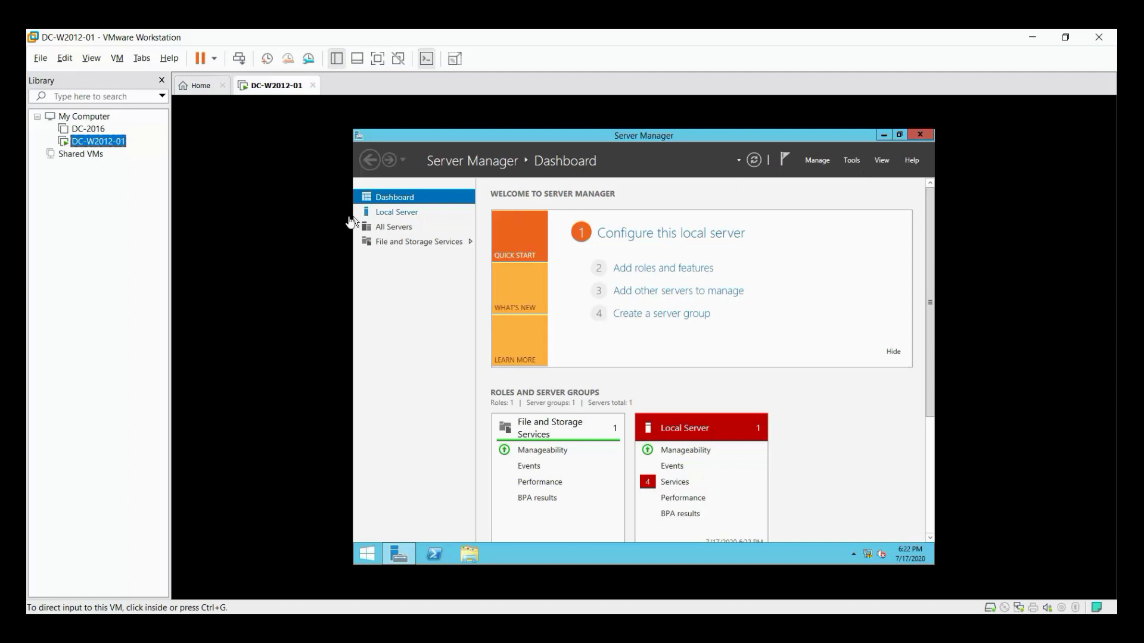
Show the Local Server page in Server Manager.
click(384, 213)
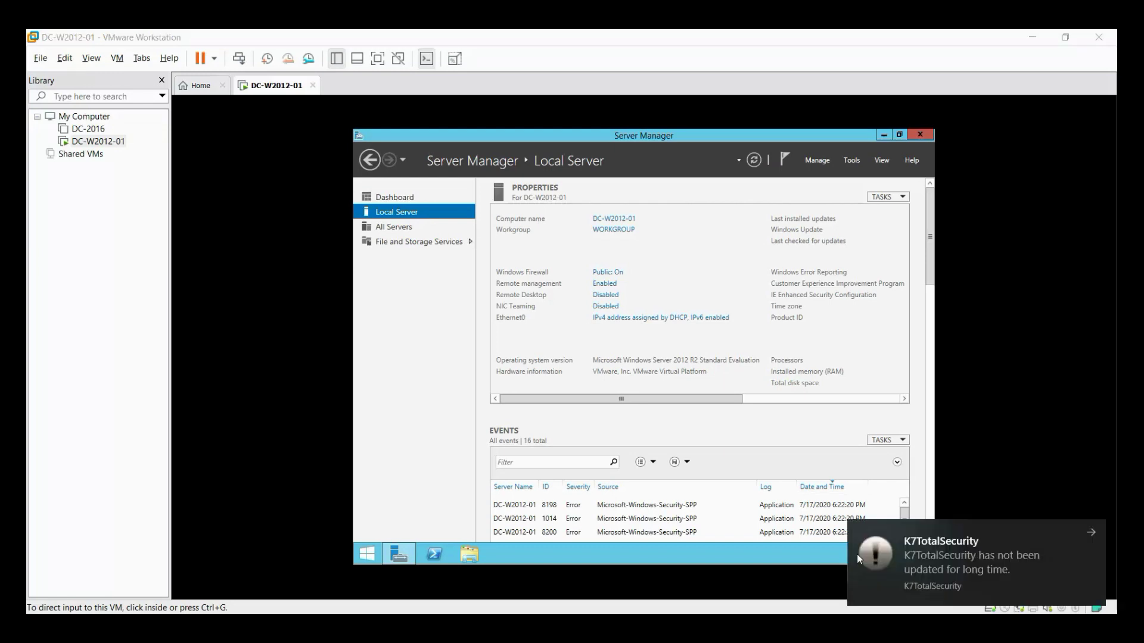
Dismiss the K7TotalSecurity notice and reach Ethernet0's properties through Network and Sharing Center.
click(1090, 533)
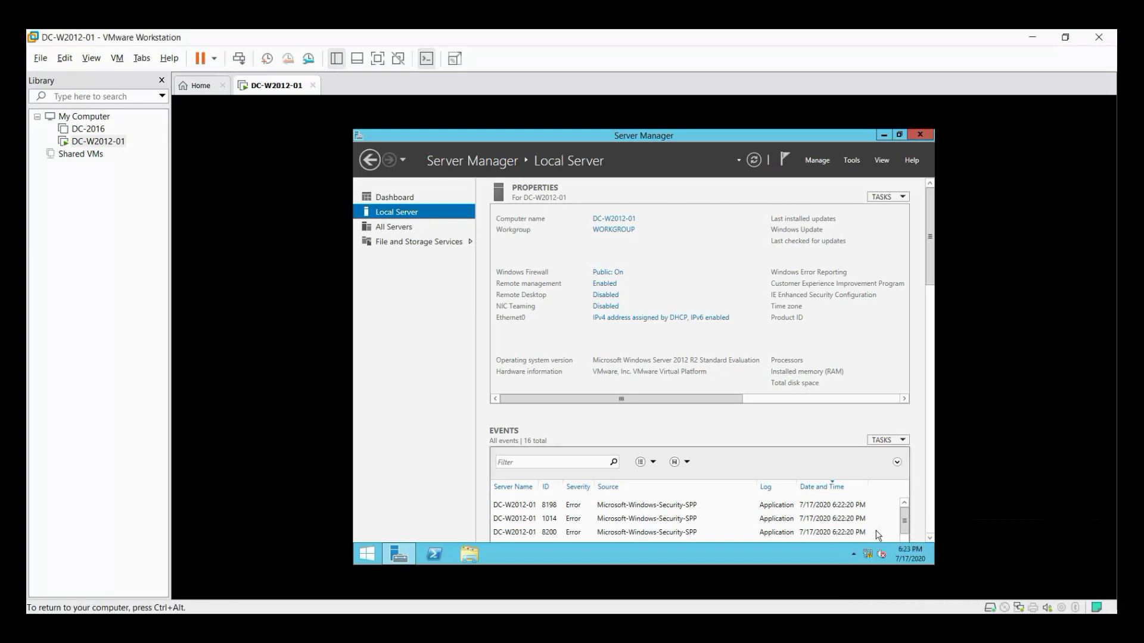
mouse_move(881, 562)
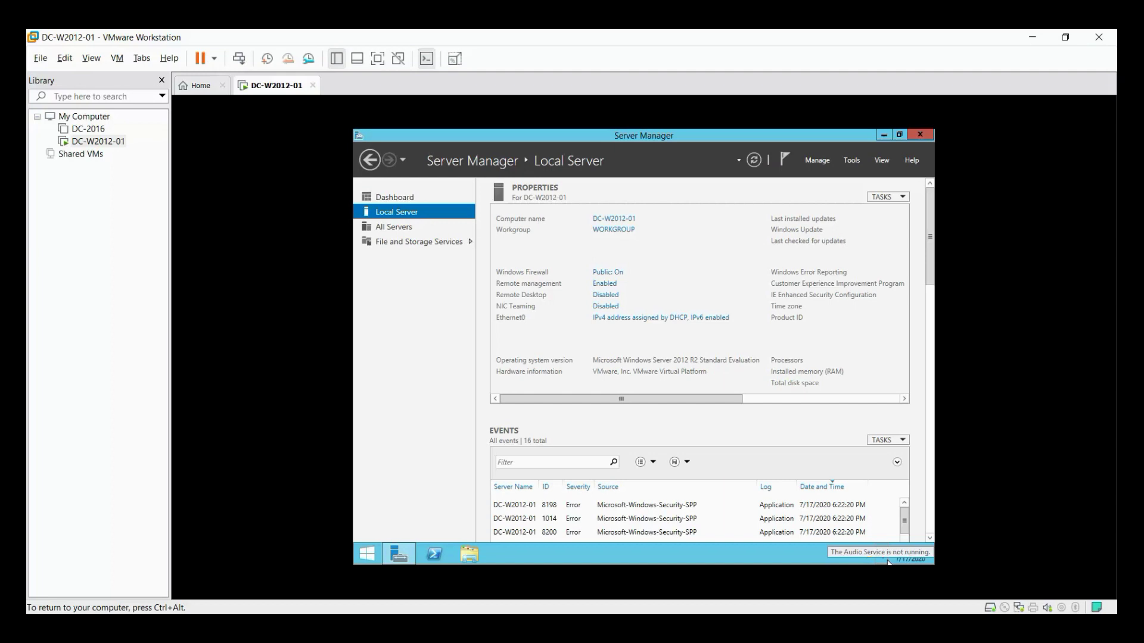
right_click(885, 560)
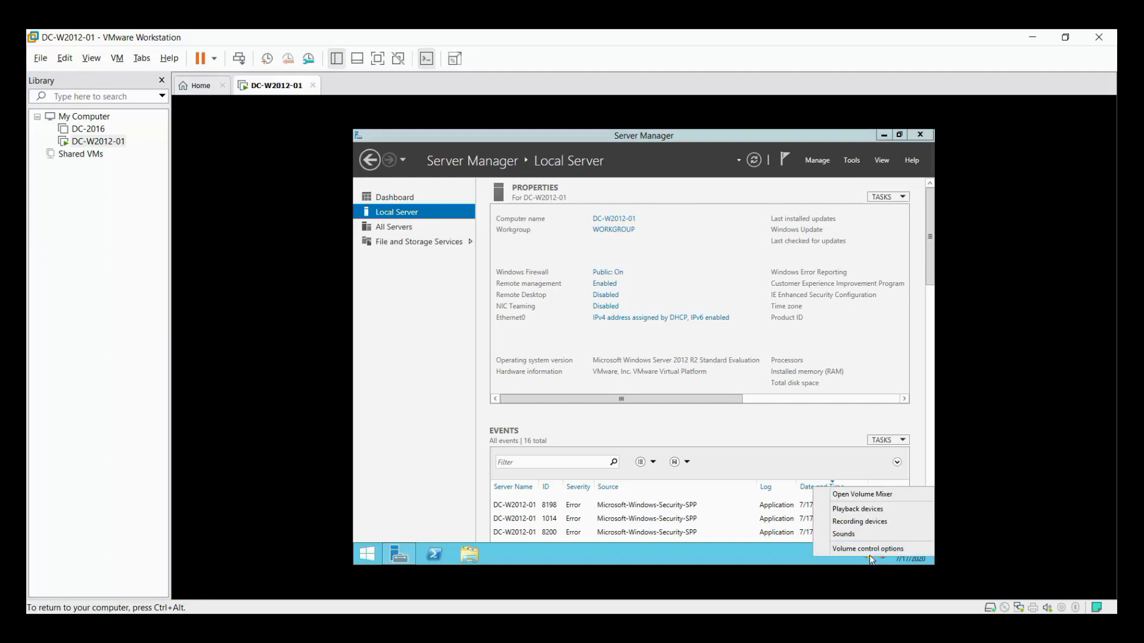
right_click(870, 559)
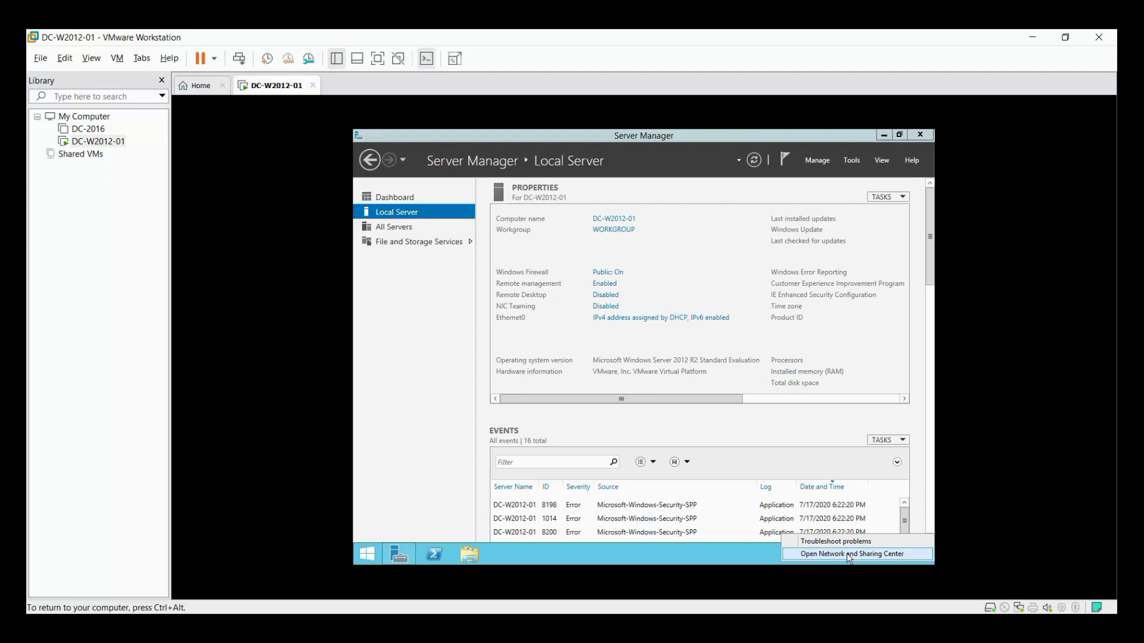
click(848, 556)
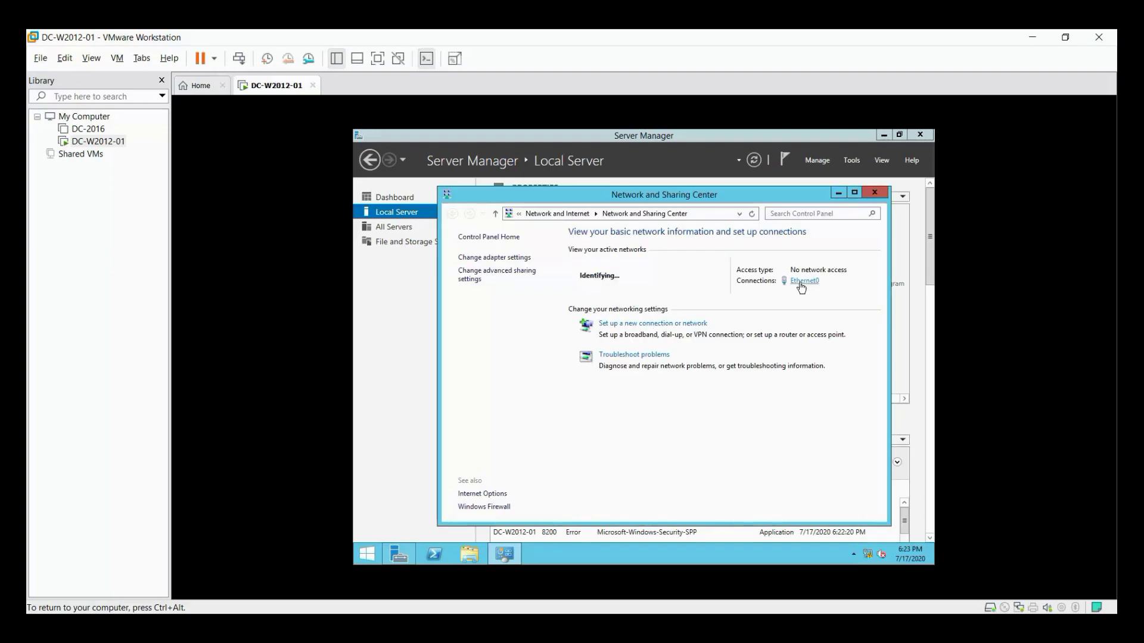
click(514, 258)
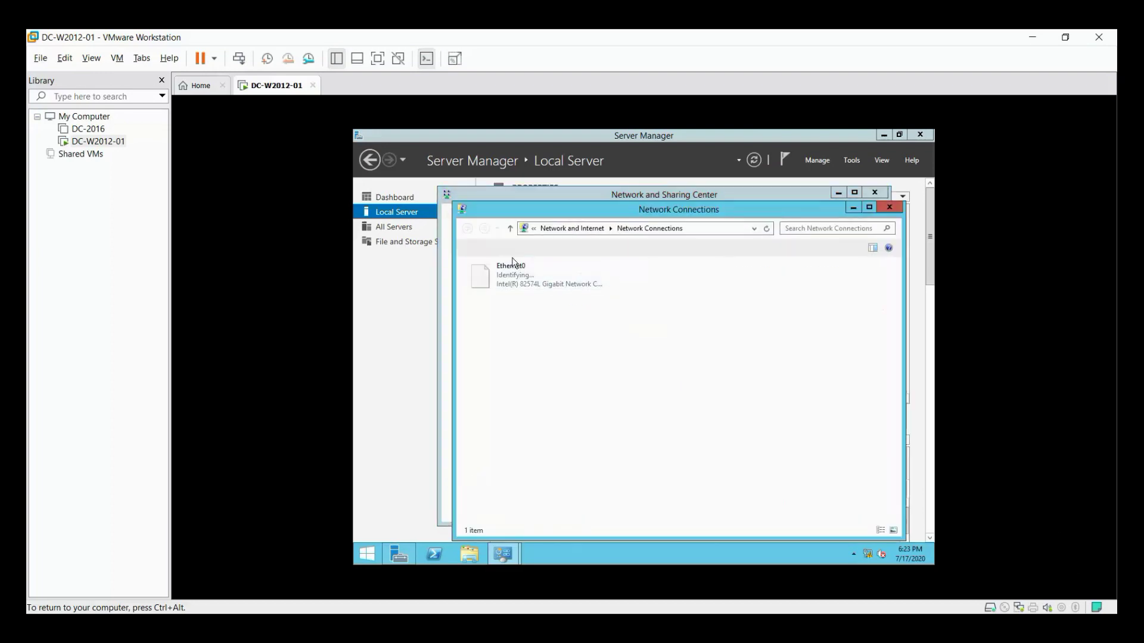
double_click(530, 273)
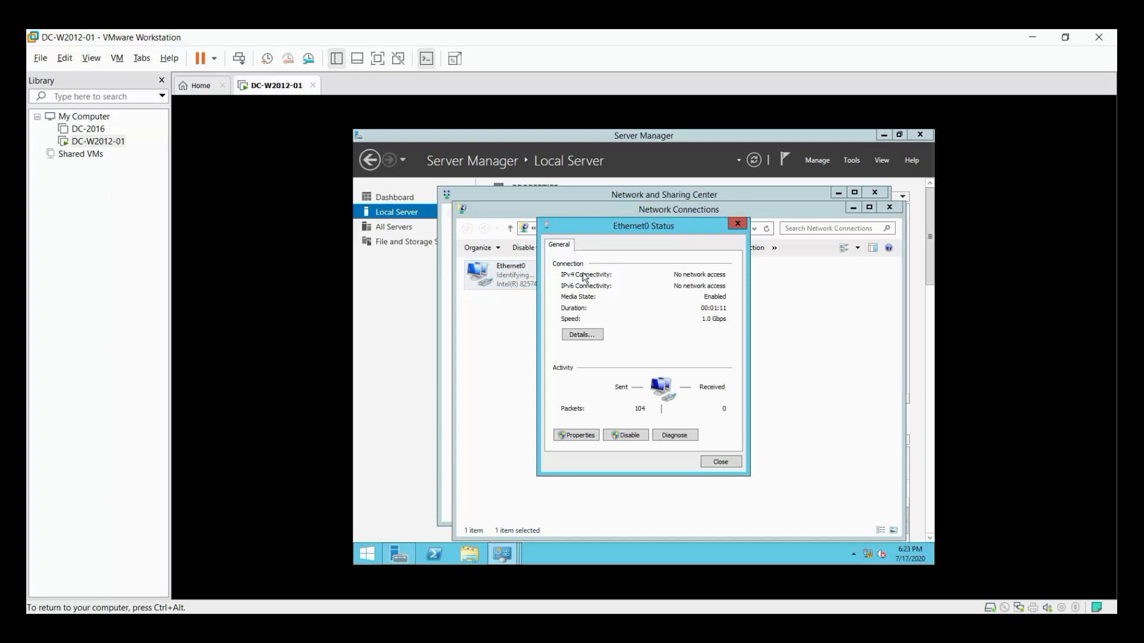
click(586, 435)
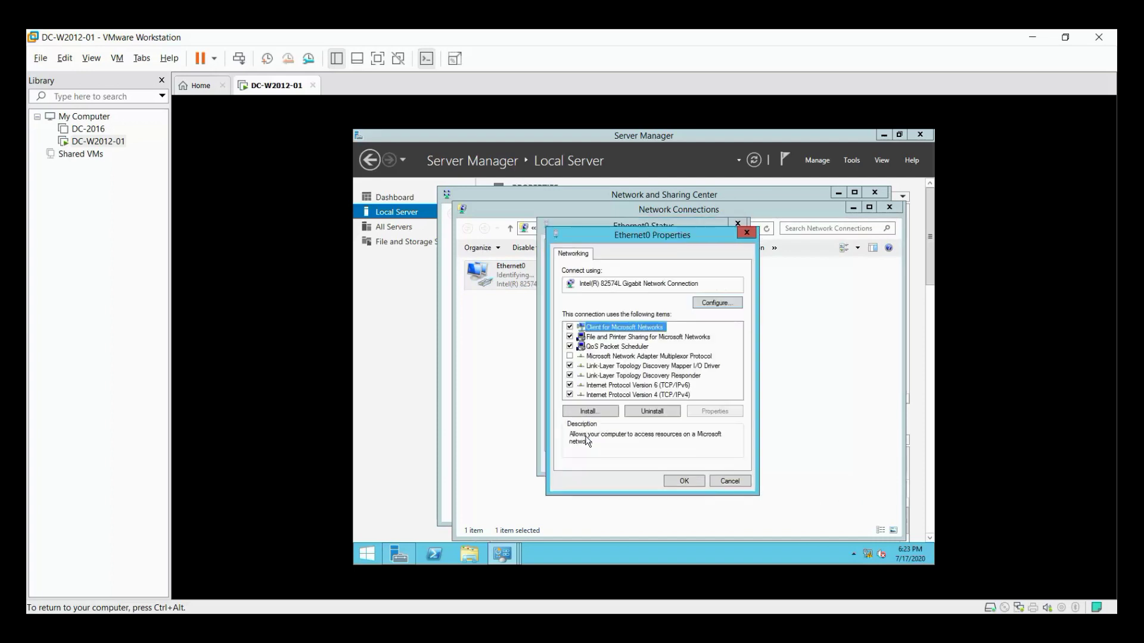
Enter static IPv4 10.0.0.5, mask 255.0.0.0, gateway 10.0.0.1 and the preferred DNS server.
double_click(628, 395)
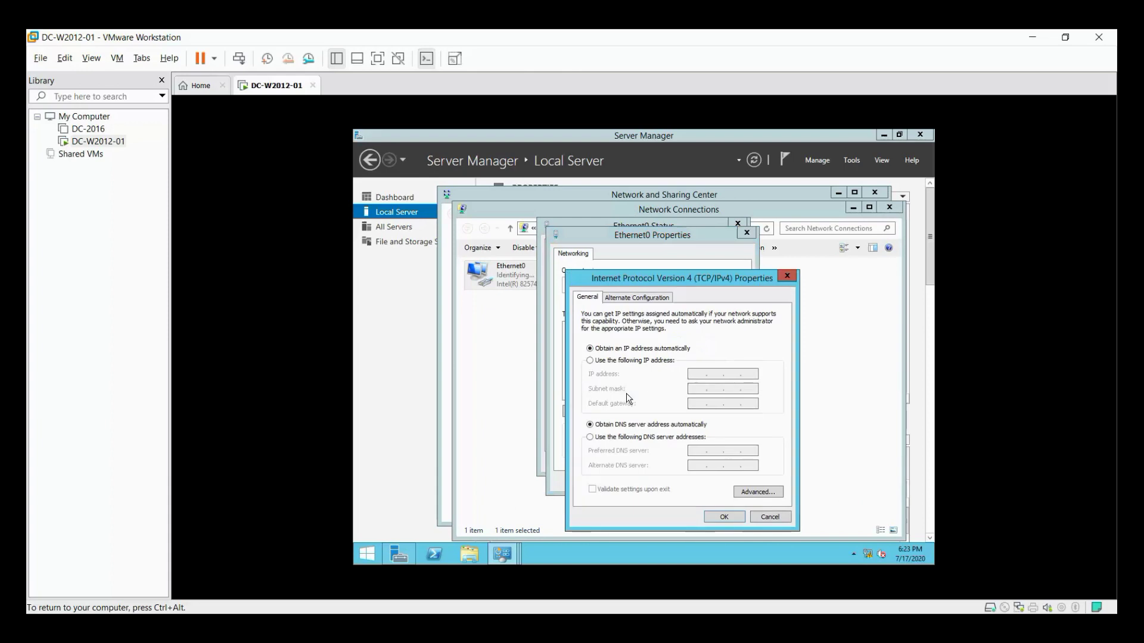
click(607, 360)
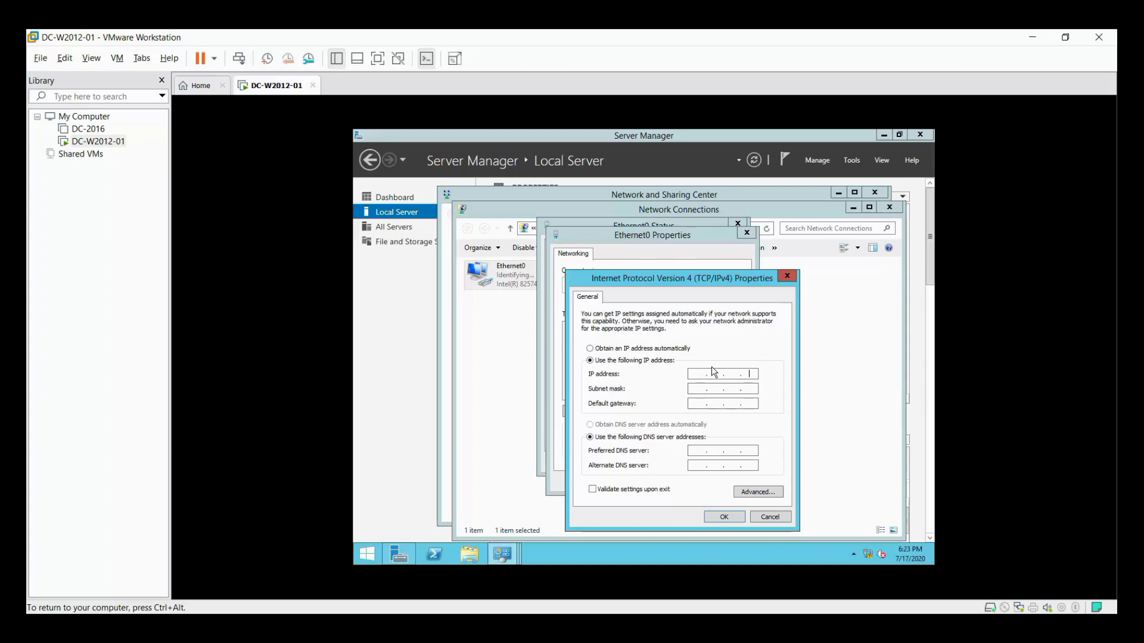
text(10 . 0 . 0 . 5)
key(Tab)
key(Tab)
text(10.0.0.1)
key(Tab)
key(Tab)
text(10 . 0 .)
Save the IPv4 settings and close the Ethernet0 and Network Connections windows.
click(724, 517)
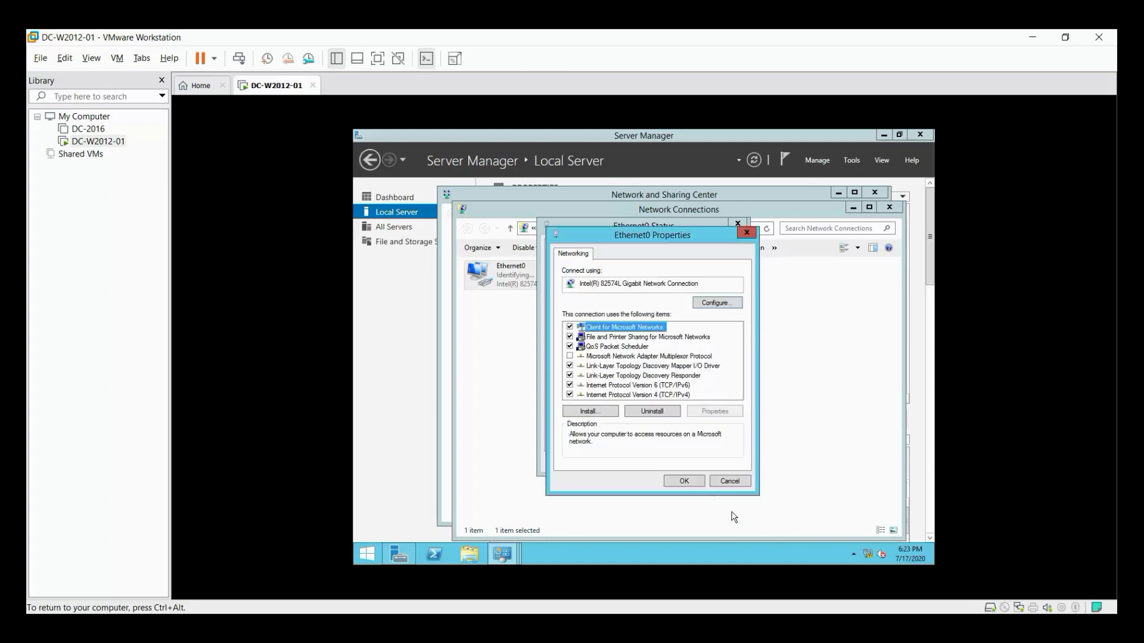
click(691, 481)
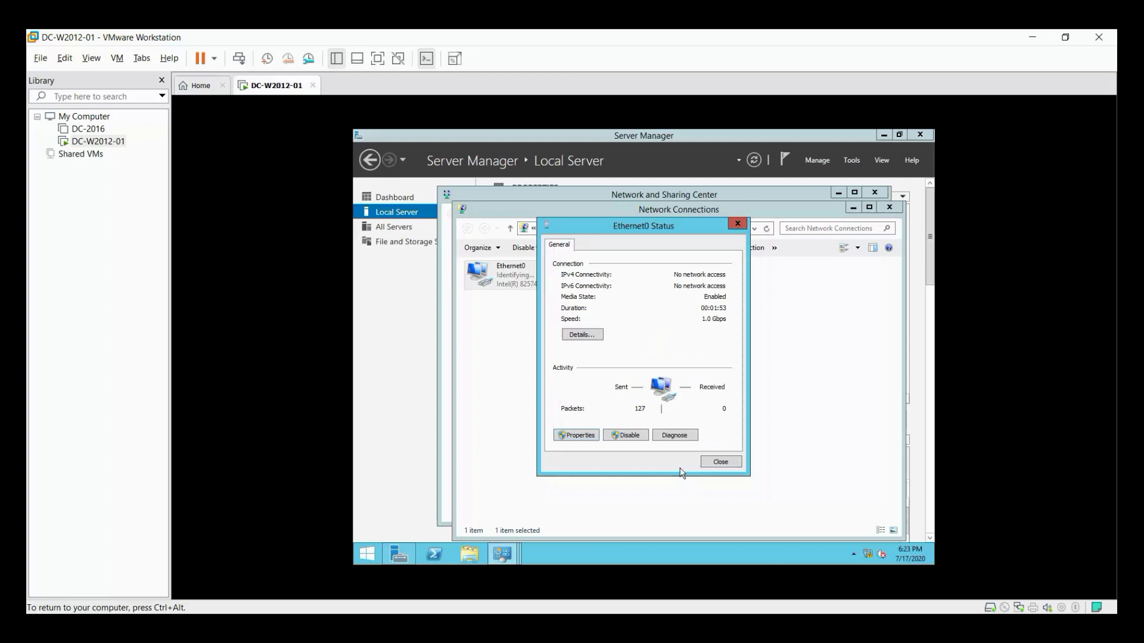
click(720, 462)
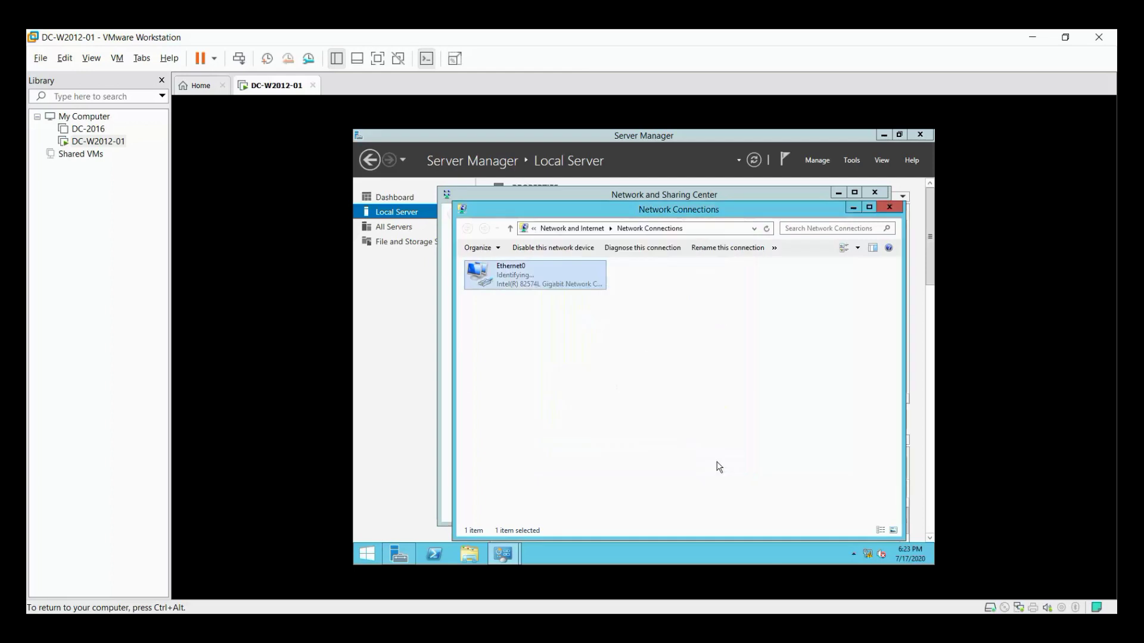
click(892, 207)
Run ipconfig in PowerShell to show the guest's IPv4 address 10.0.0.5.
click(876, 193)
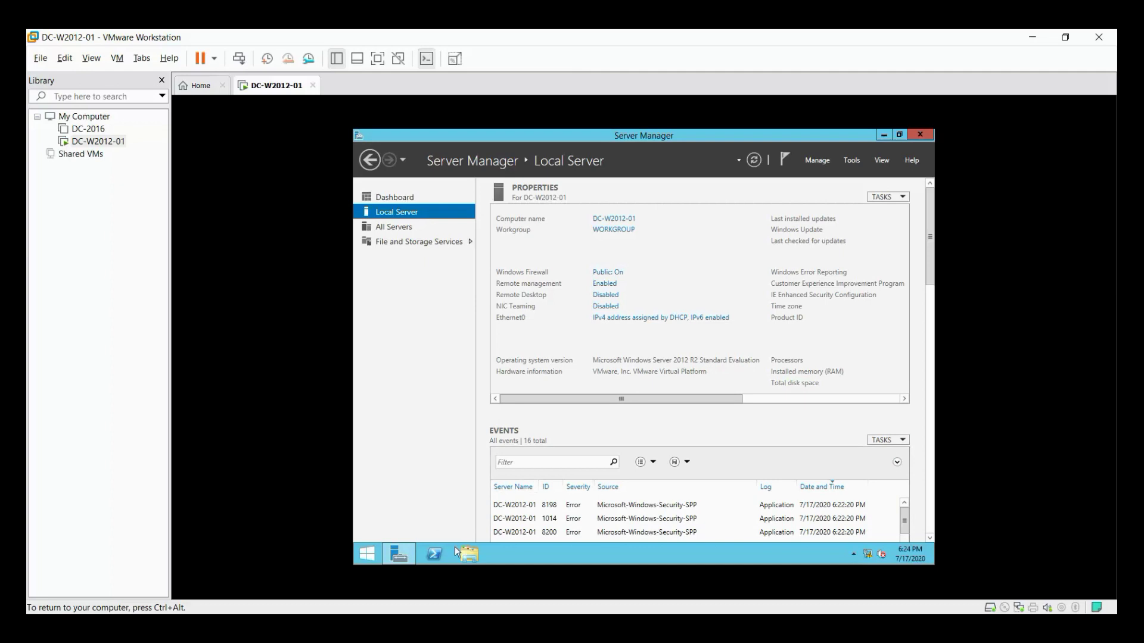
click(436, 554)
click(575, 309)
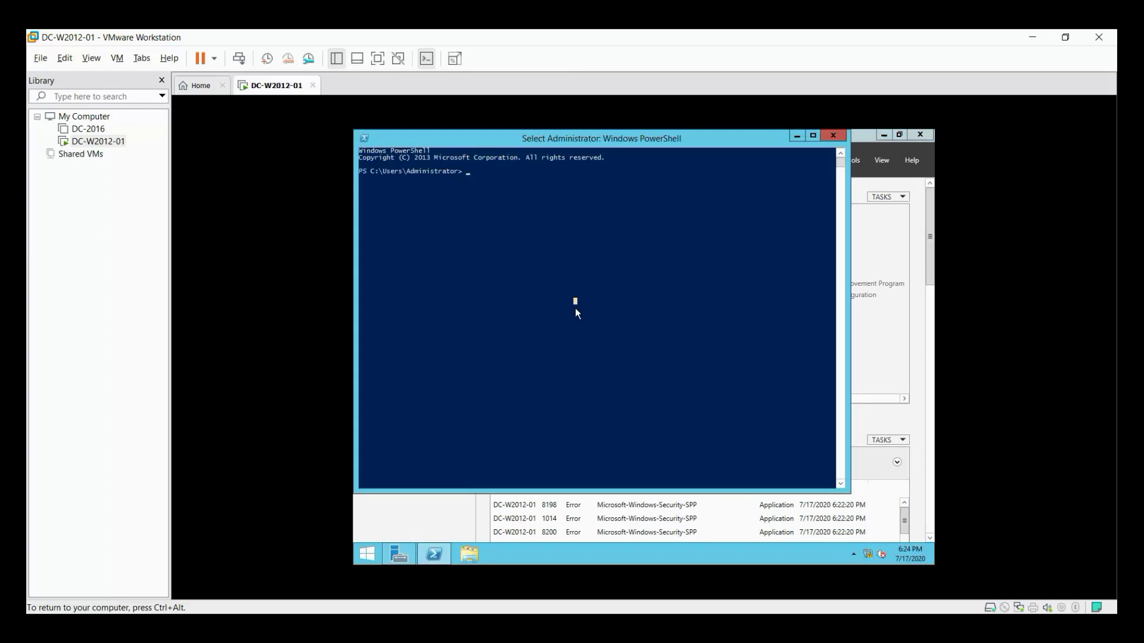
text(ipco)
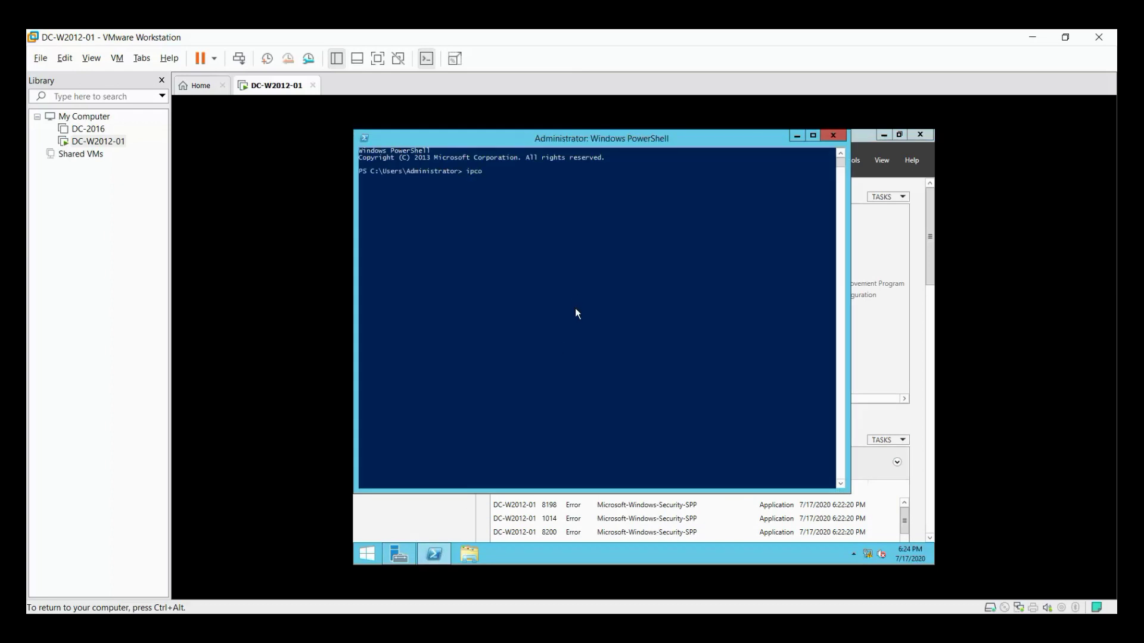
text(nfig)
key(Return)
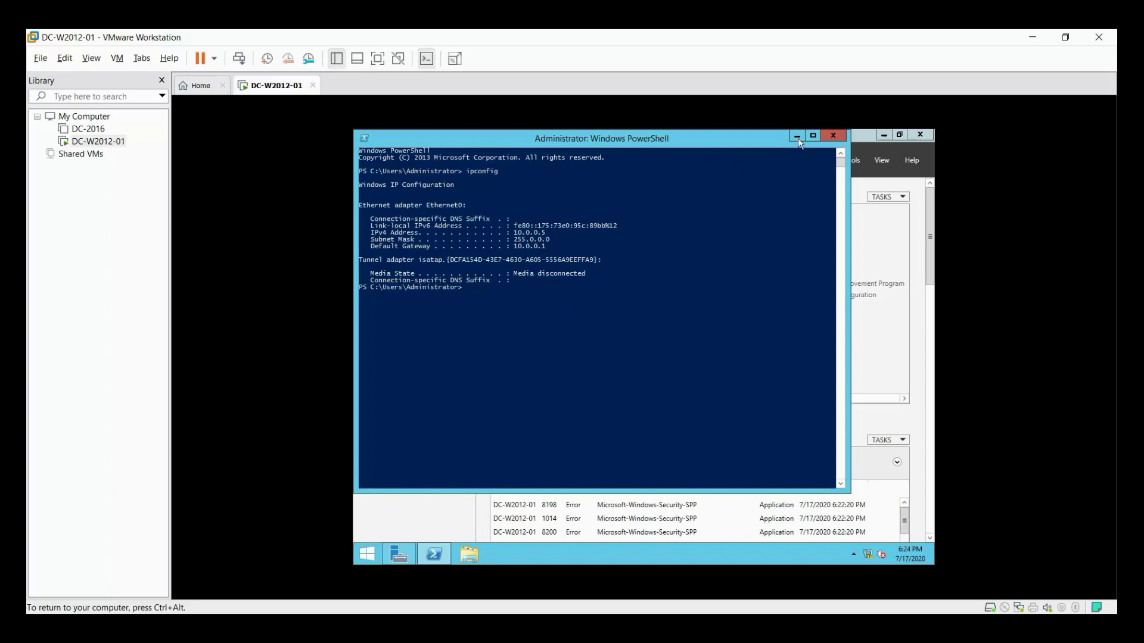
Run hostname to confirm the computer name DC-W2012-01.
key(ctrl+alt)
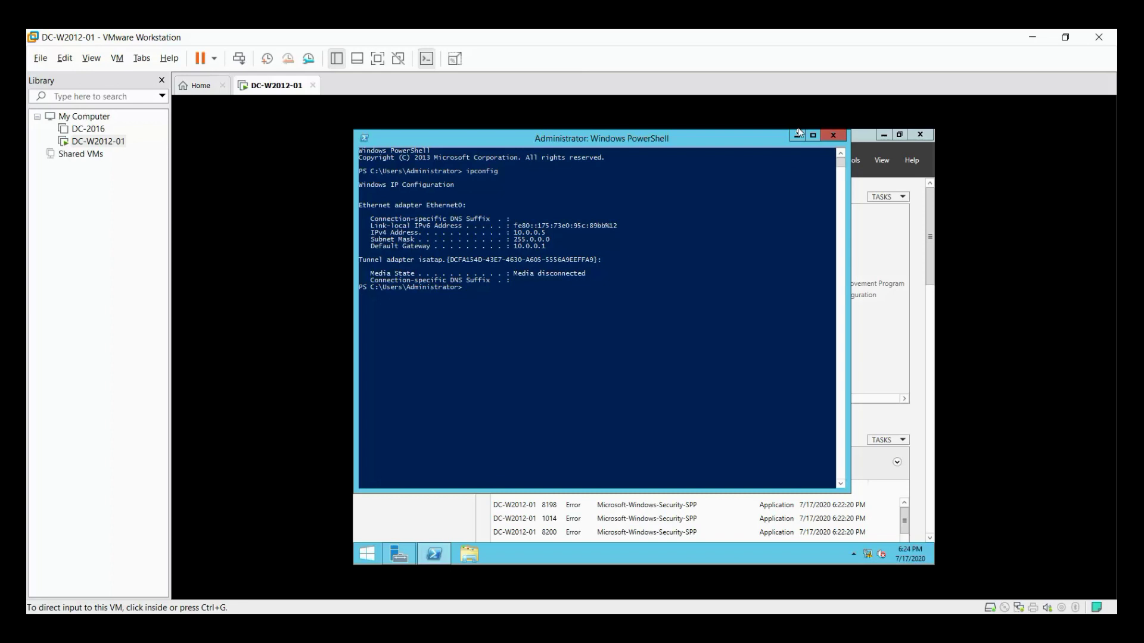
click(580, 327)
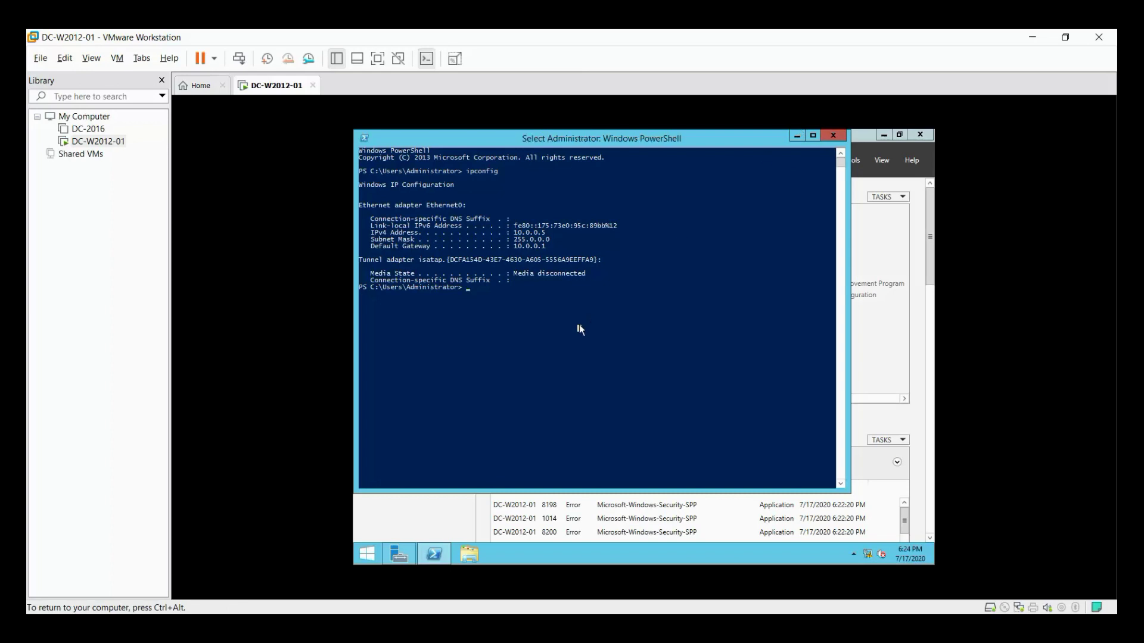
text(h)
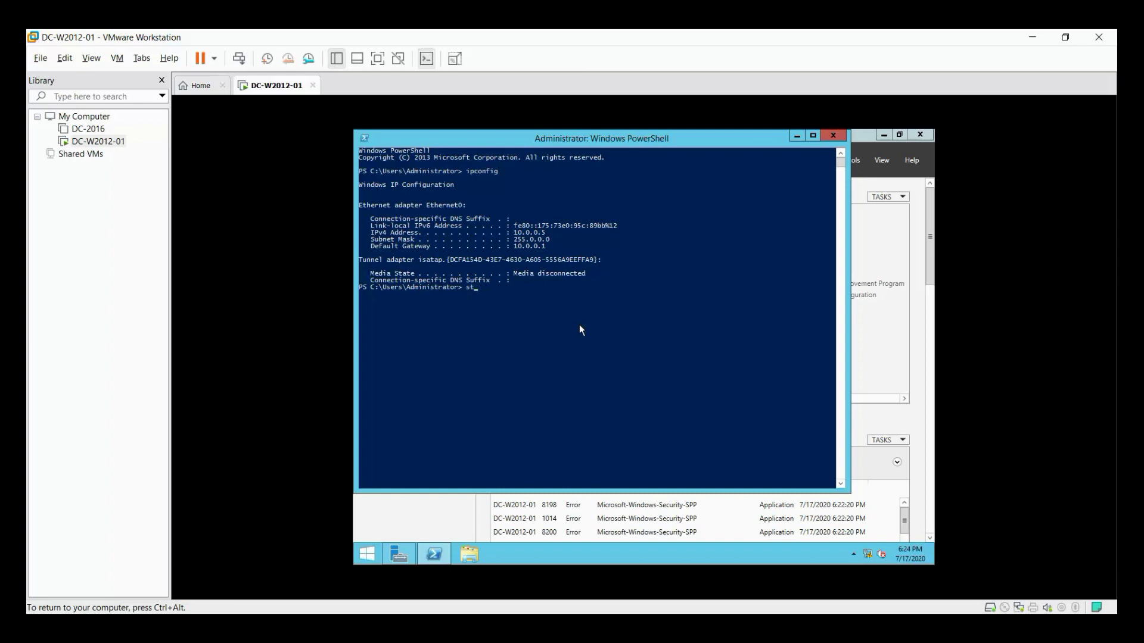
key(BackSpace)
key(BackSpace)
text(hostname)
key(Return)
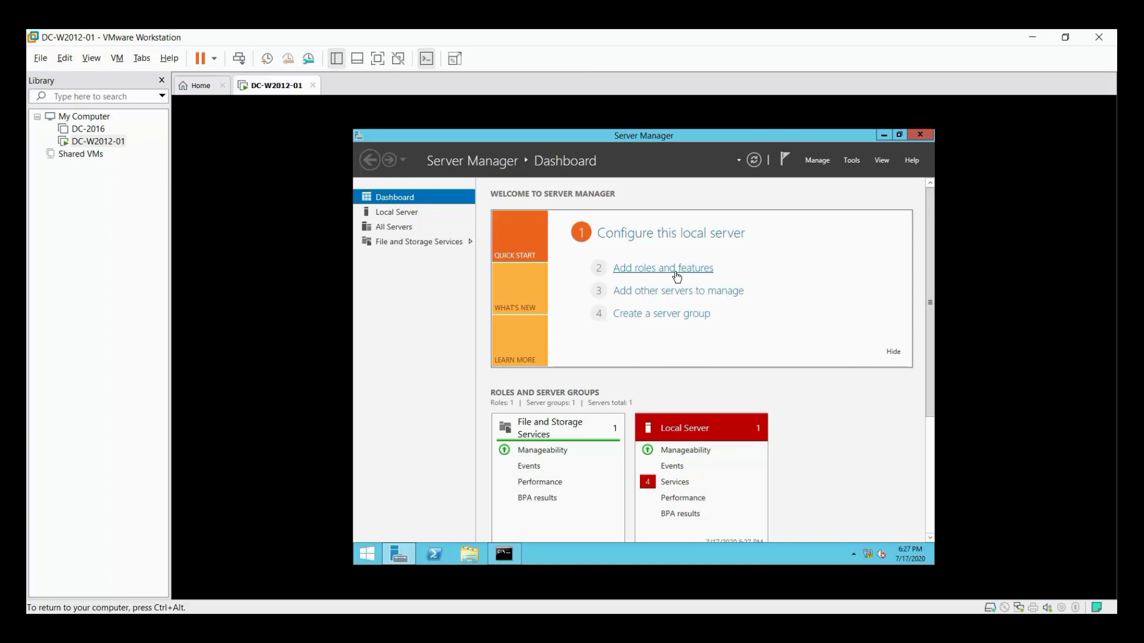
In Add Roles and Features, select Active Directory Domain Services and DNS Server with their required tools.
click(676, 273)
click(737, 507)
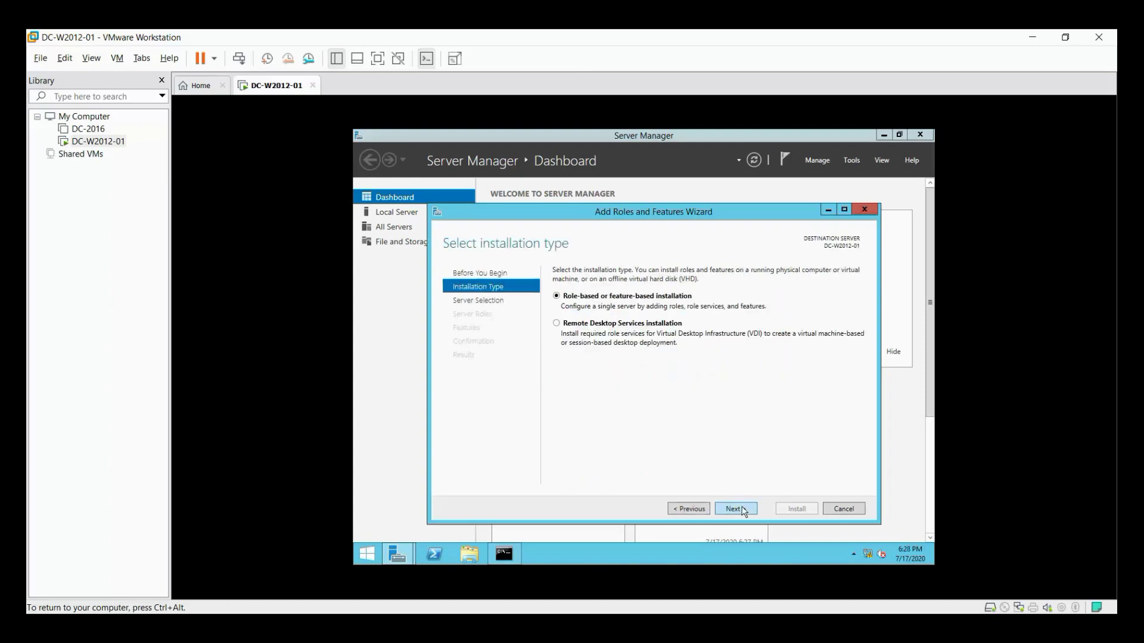
click(737, 508)
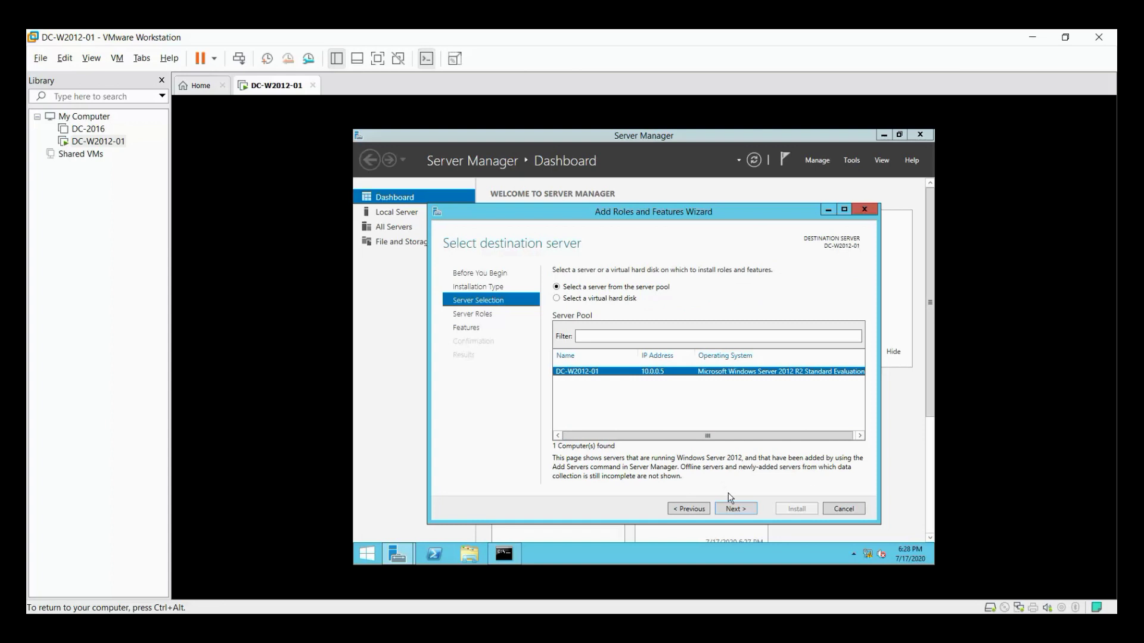
click(745, 510)
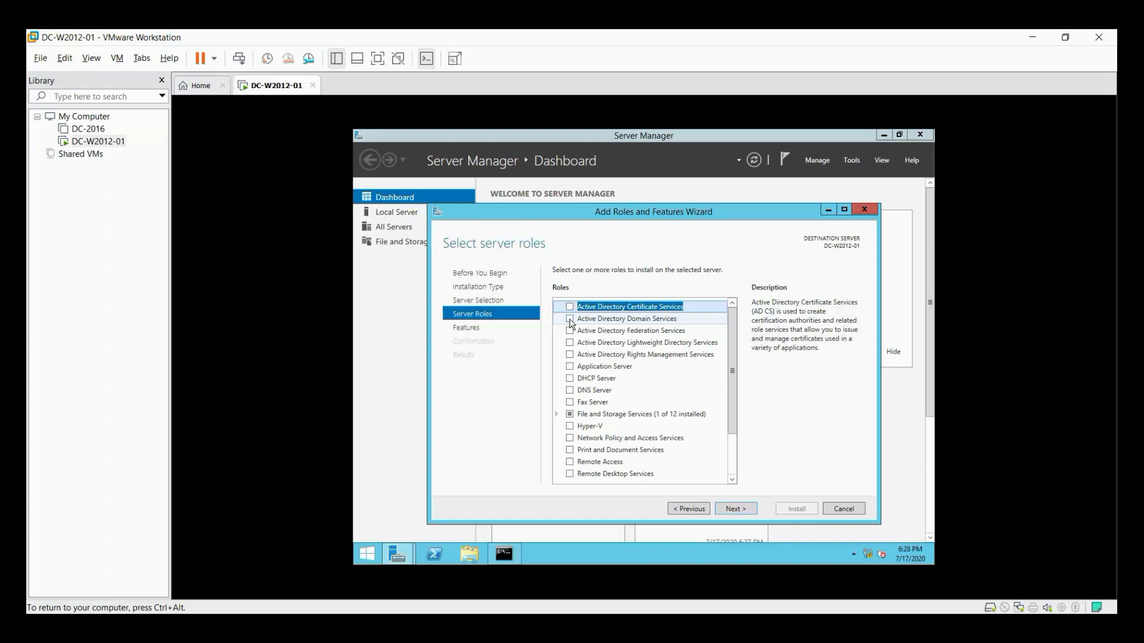
click(570, 320)
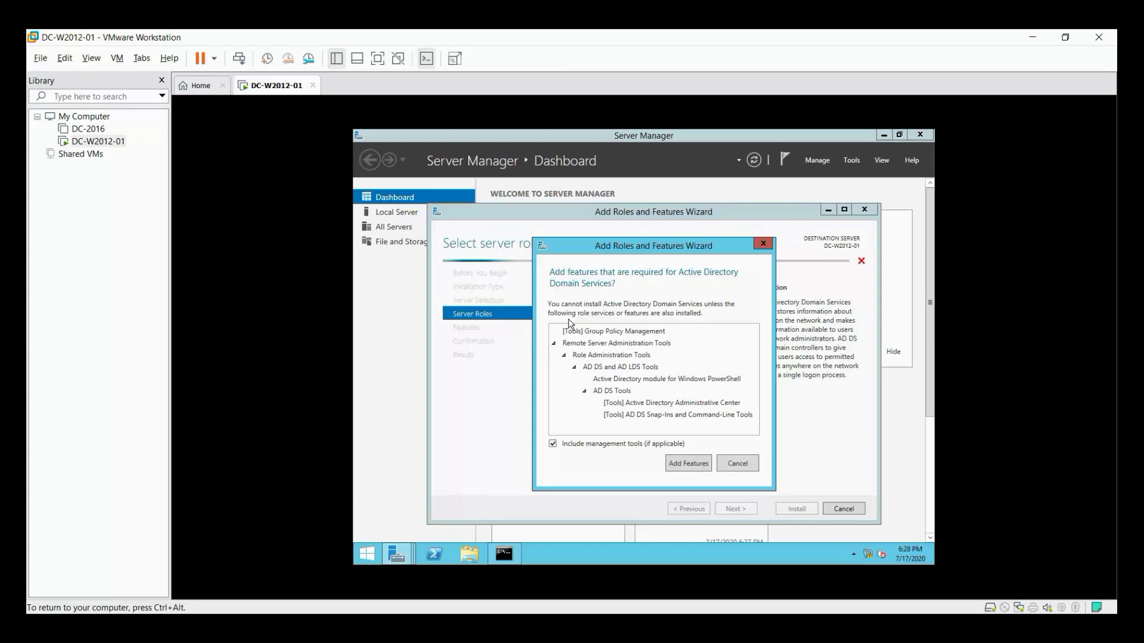
click(680, 468)
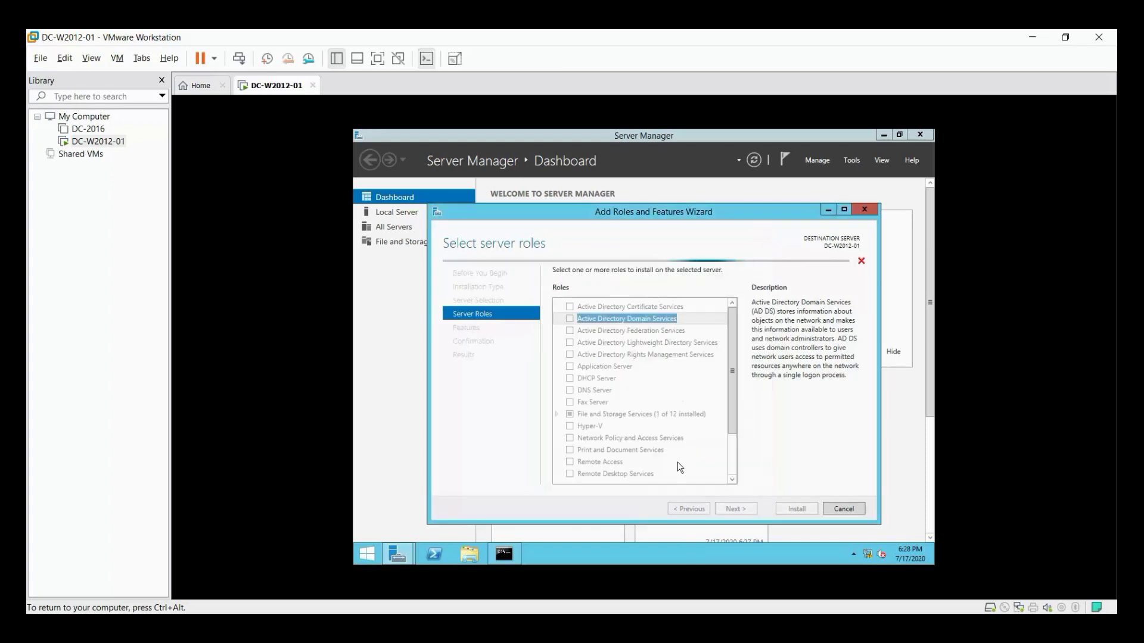
click(570, 391)
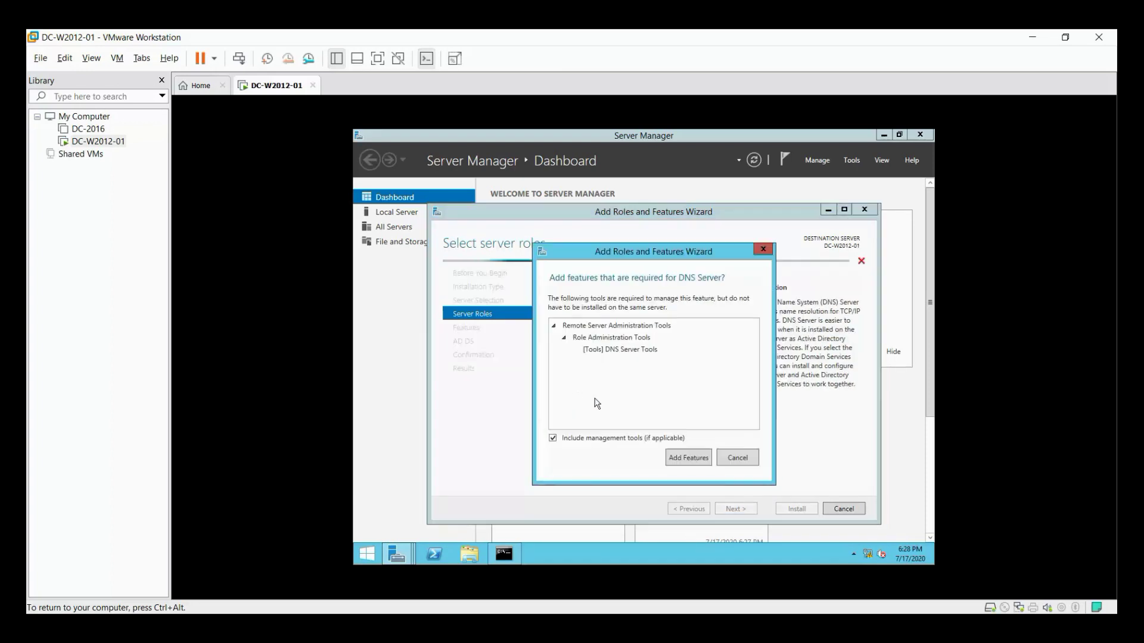
click(688, 458)
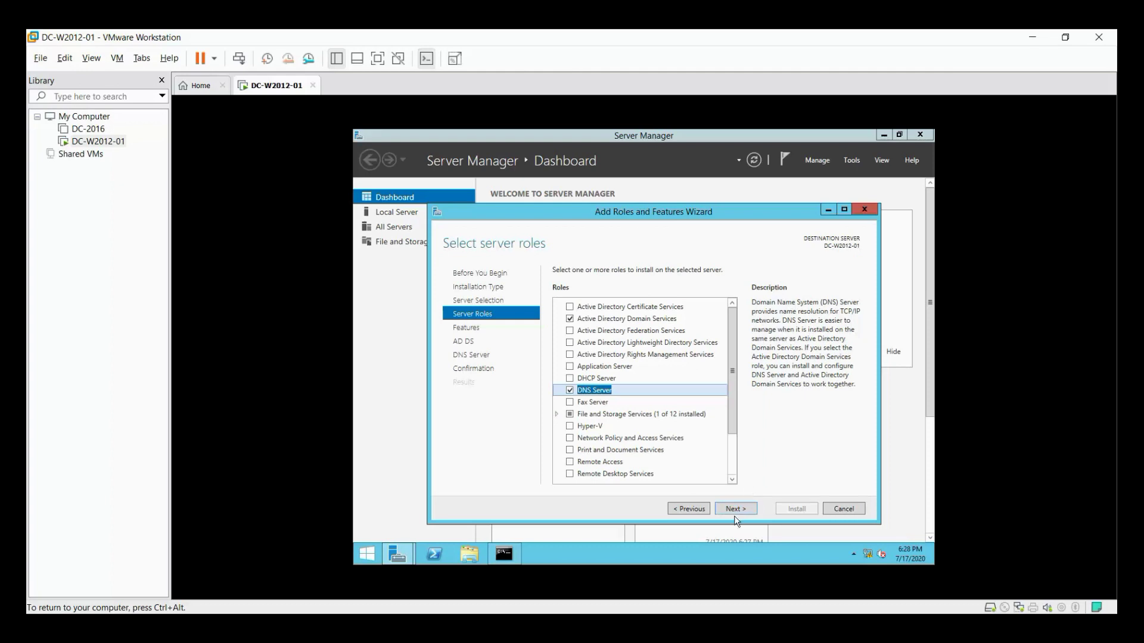
Keep the default features, enable automatic restart and start the installation.
click(731, 513)
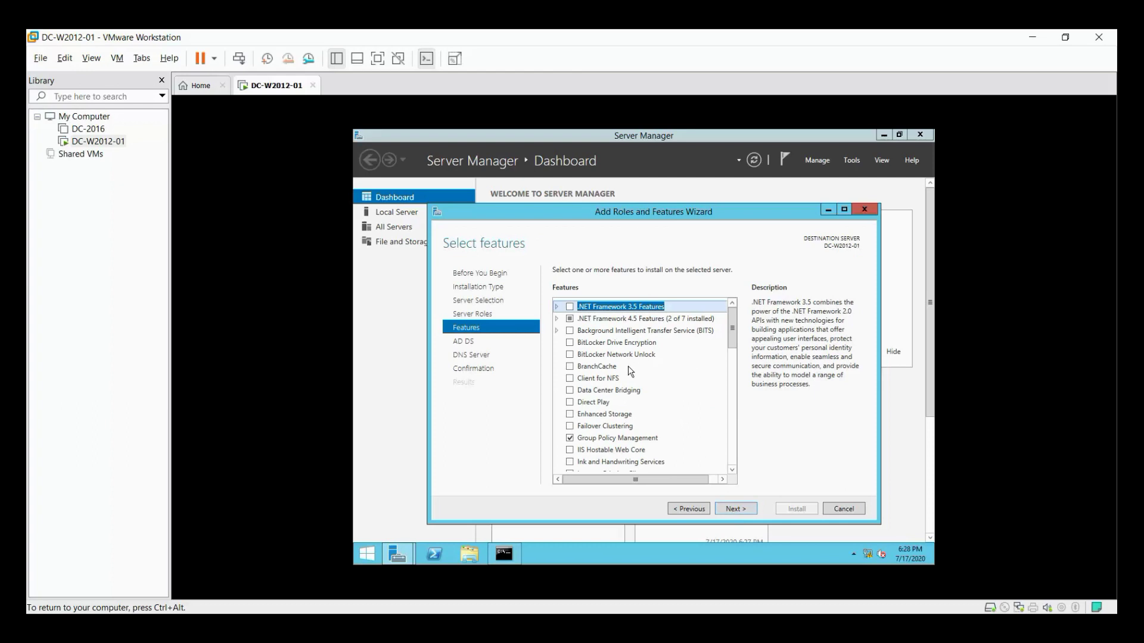
scroll(631, 370, down, 8)
scroll(644, 379, down, 5)
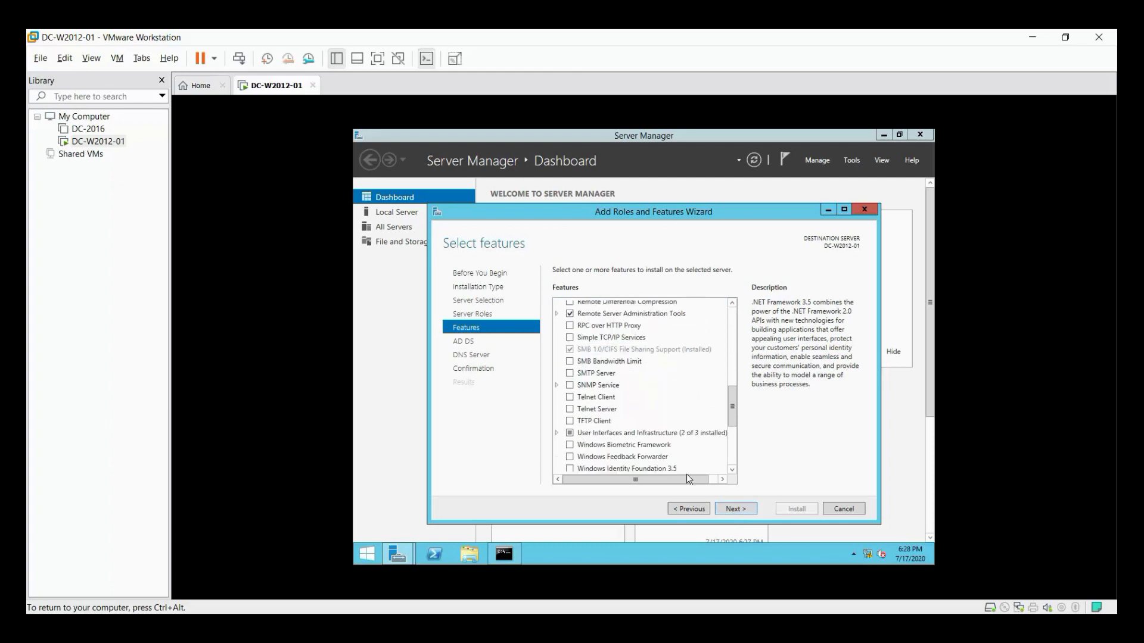
click(743, 511)
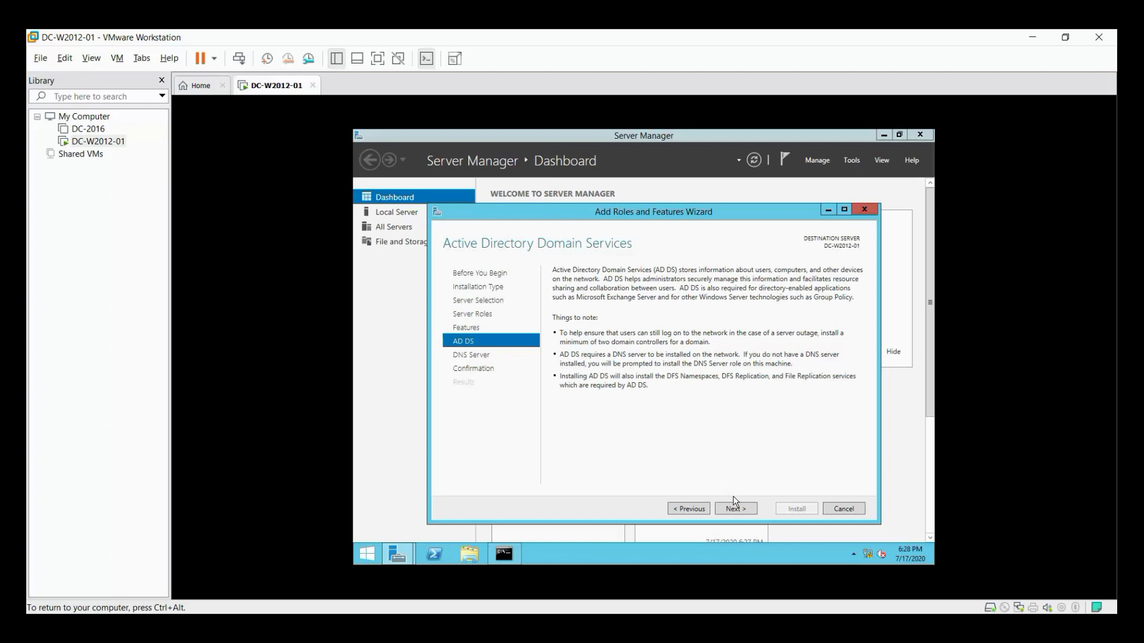
click(744, 511)
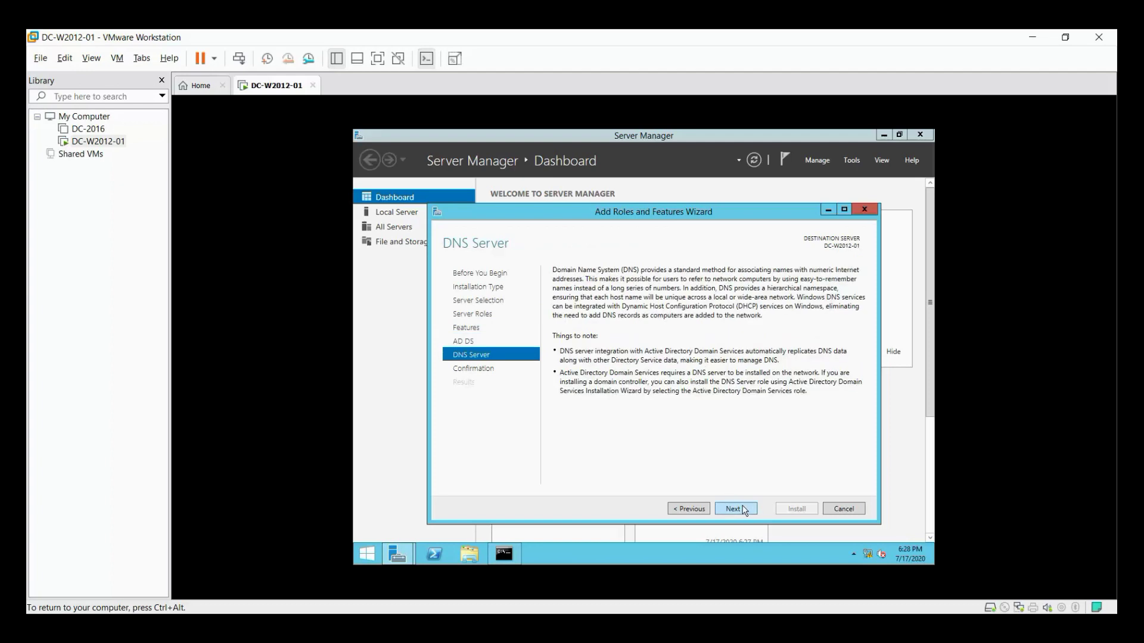
click(745, 511)
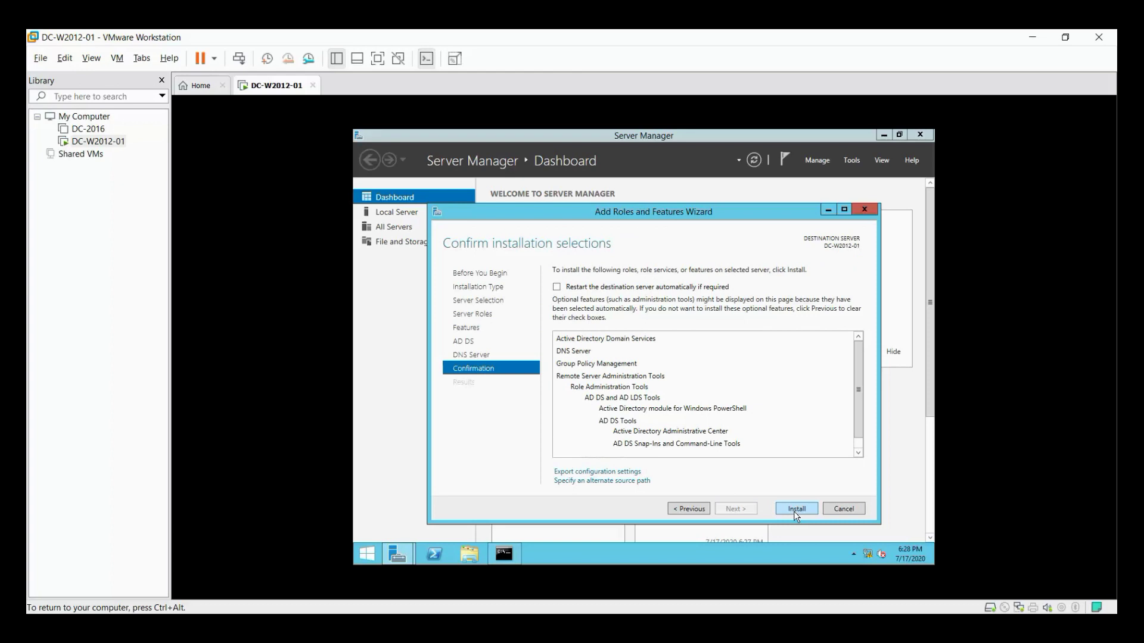
click(567, 288)
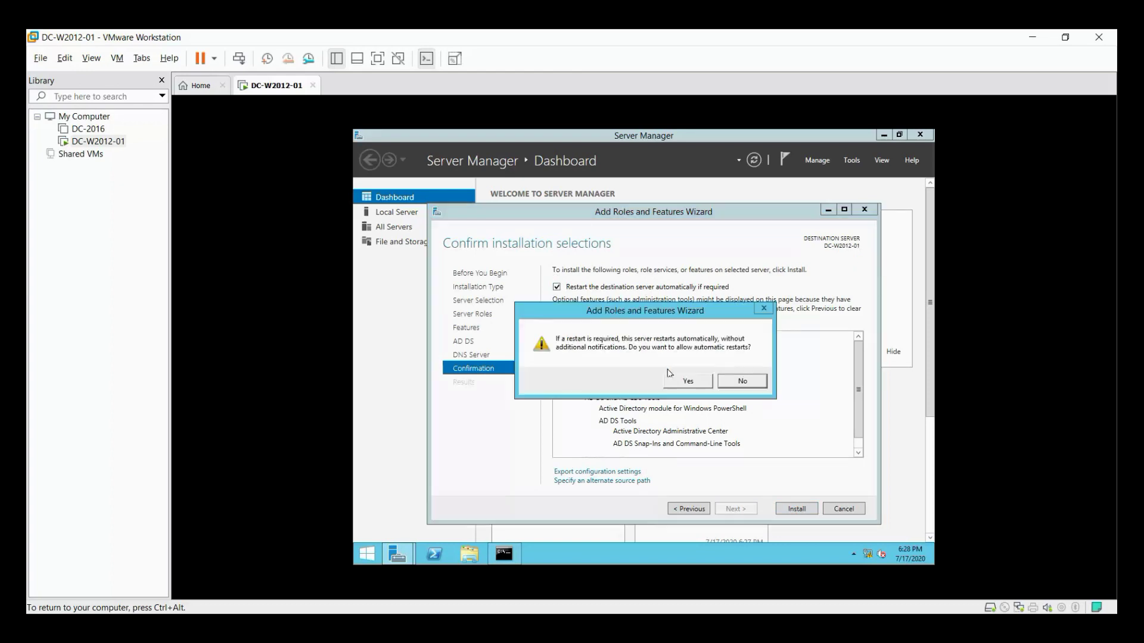
click(685, 383)
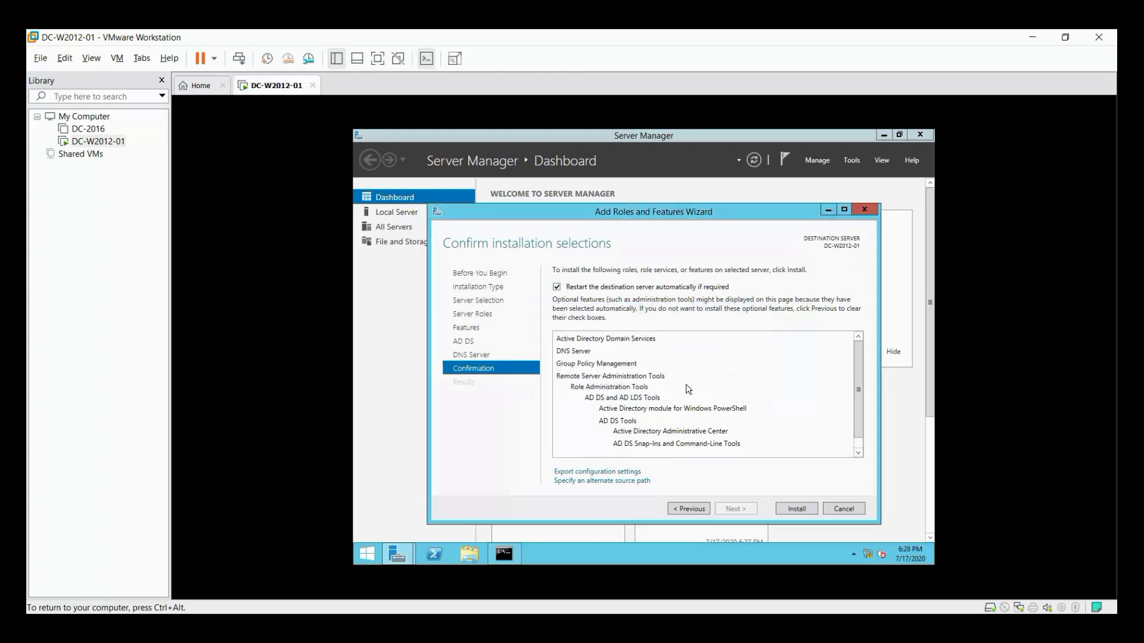
click(797, 509)
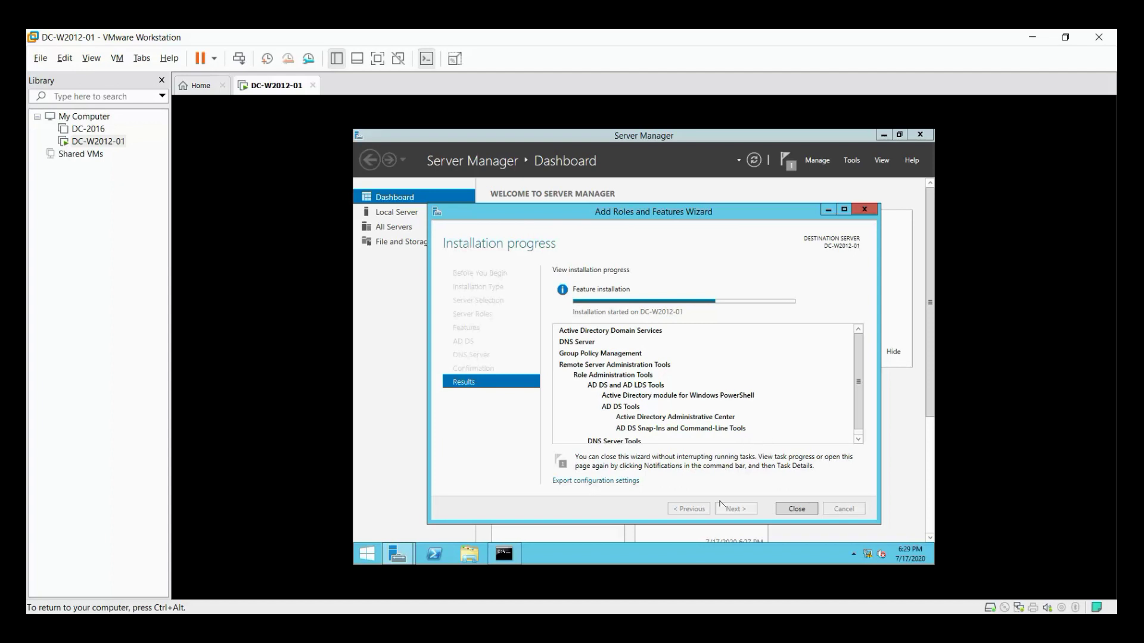
Release input from the VM while the AD DS and DNS Server roles install.
key(ctrl+alt)
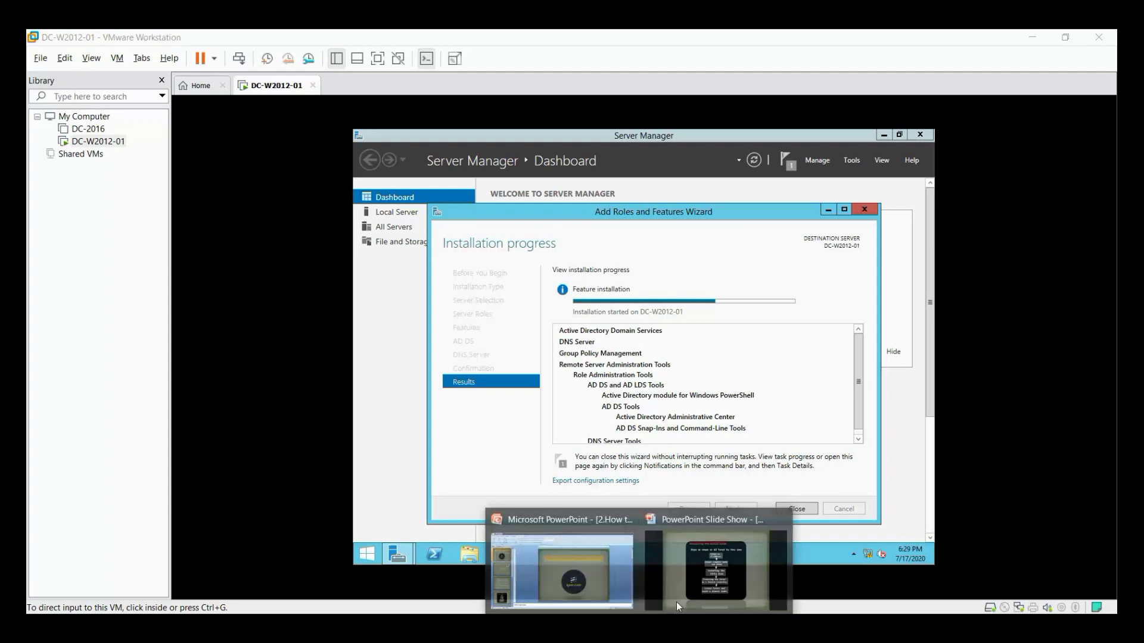
Show the ADDS role installation slide in PowerPoint, then return to the DC-W2012-01 VM.
click(676, 599)
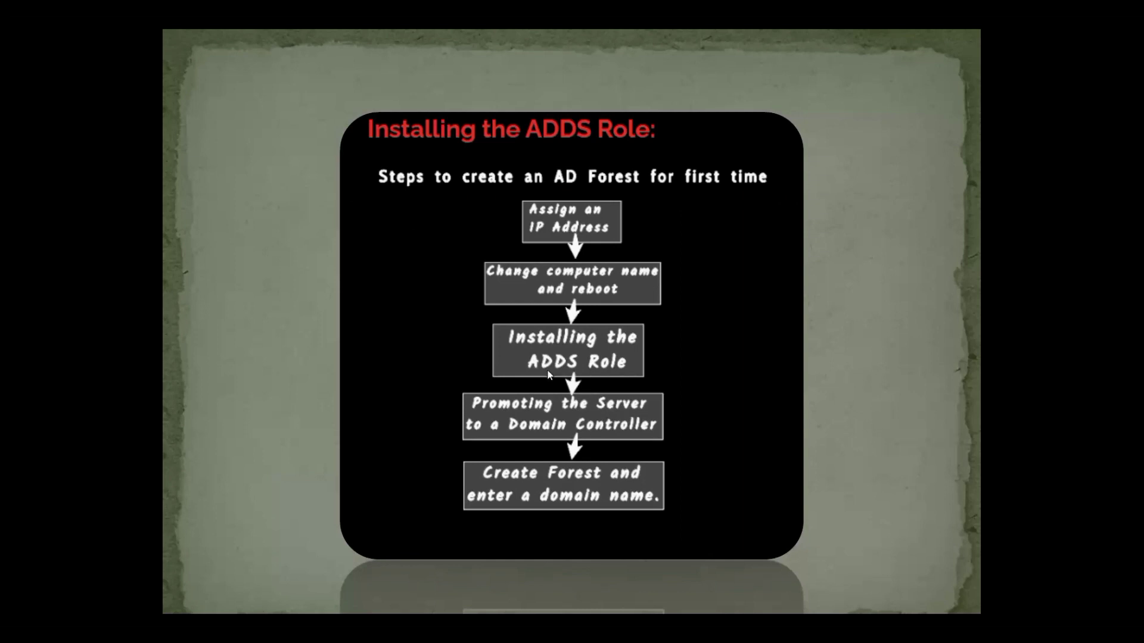
key(super)
mouse_move(685, 614)
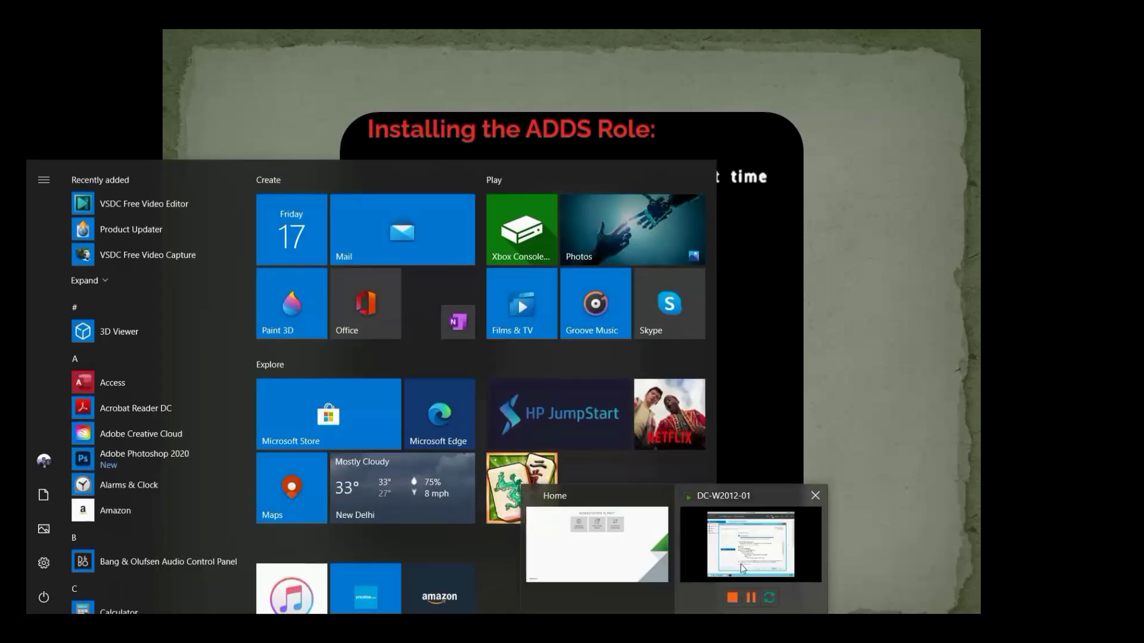
click(741, 563)
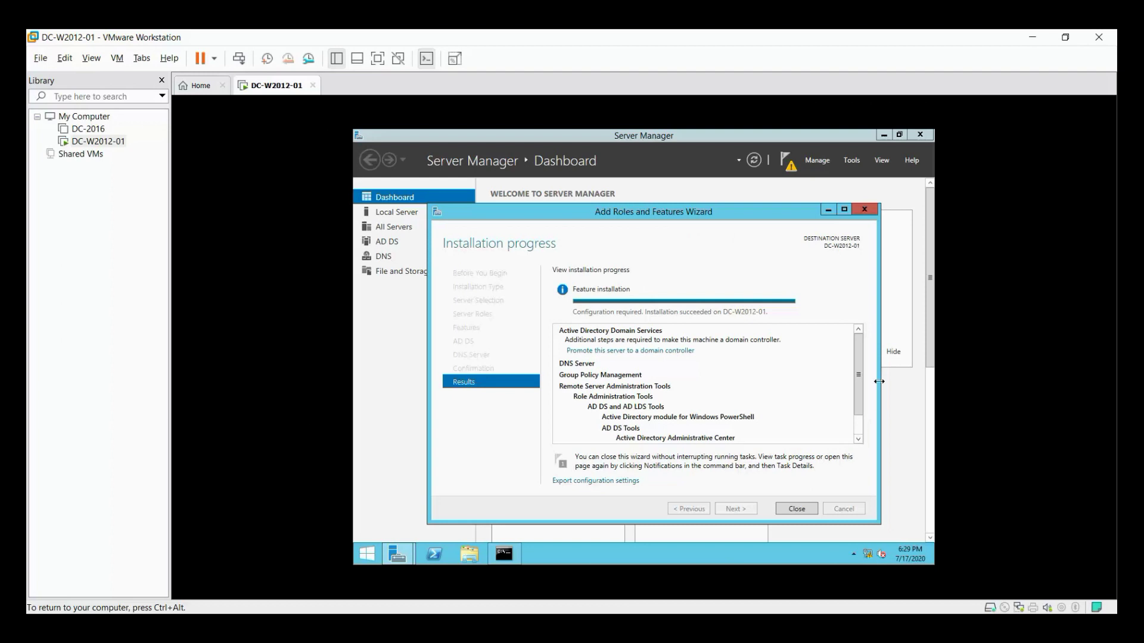
drag(858, 365, 859, 338)
Launch domain controller promotion and choose 'Add a new forest' as the deployment operation.
click(596, 352)
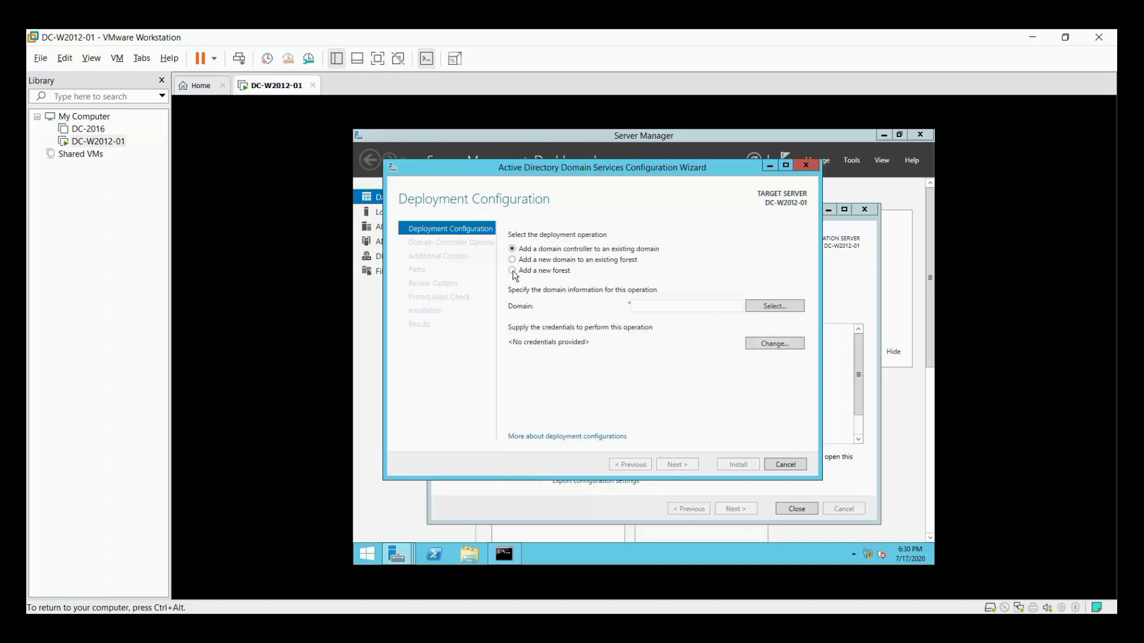
click(513, 272)
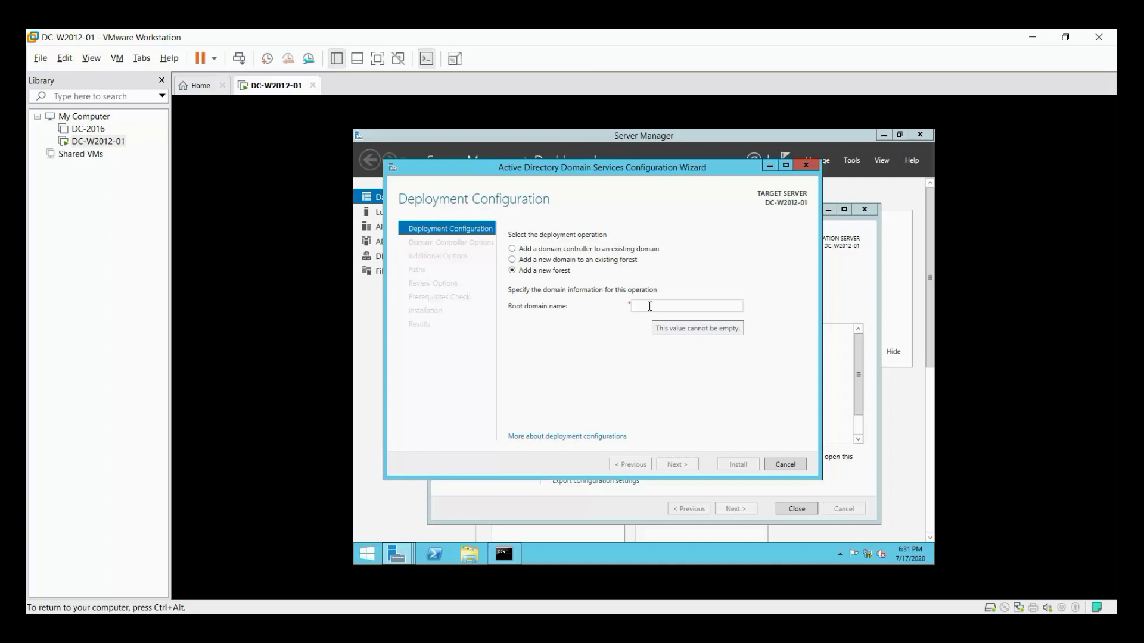
Enter RAHNCLOUD.COM as the root domain name and continue past validation.
click(649, 306)
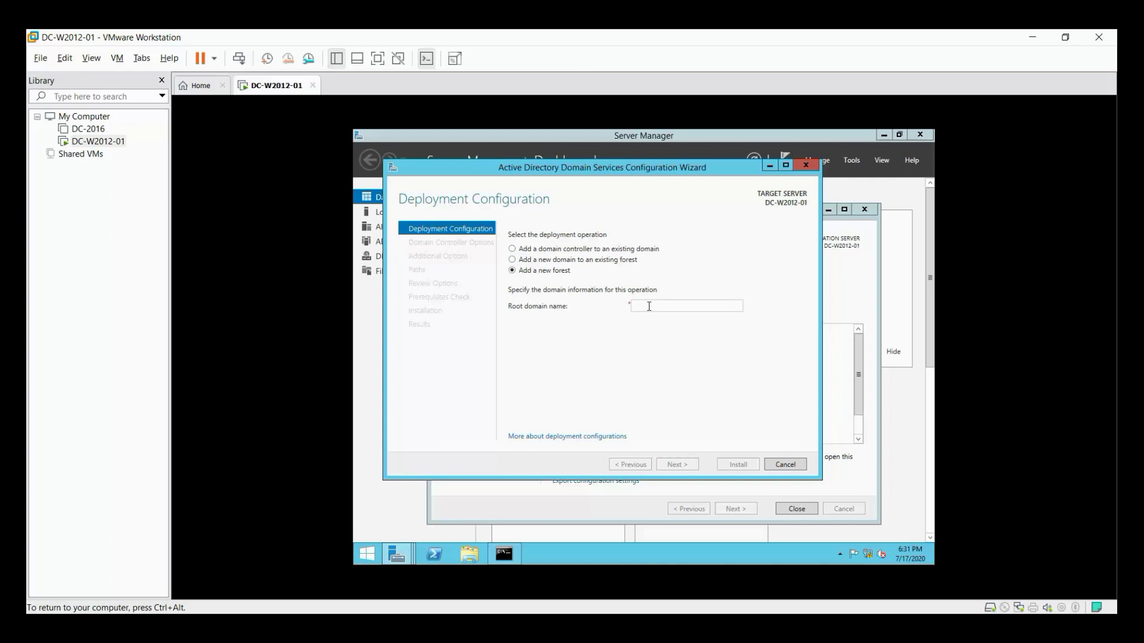
text(rahn)
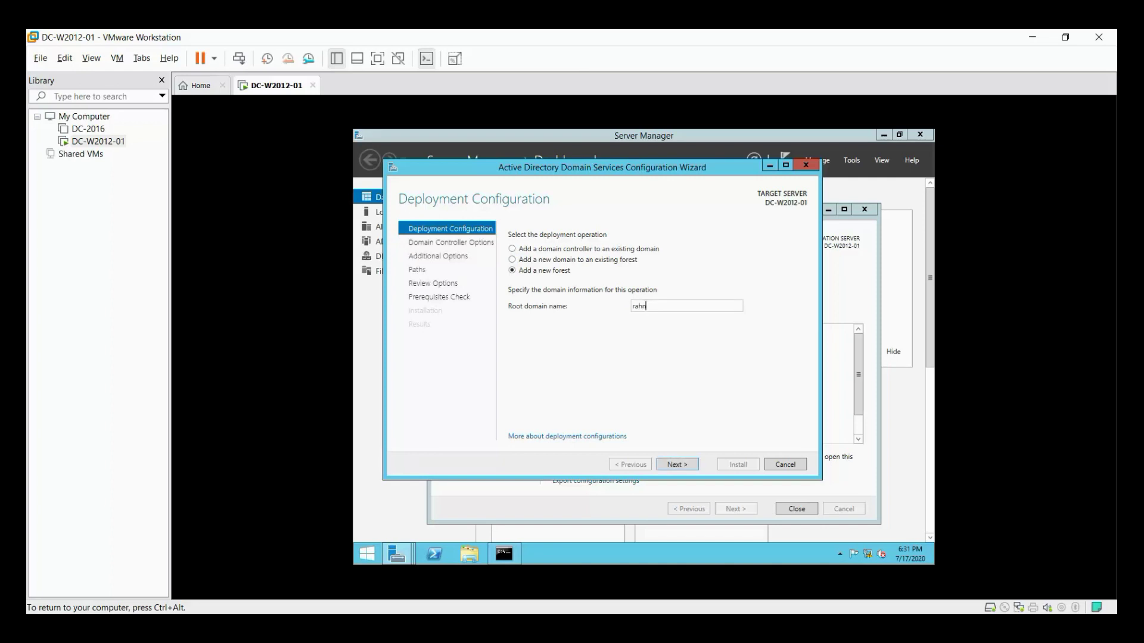
key(BackSpace)
key(BackSpace)
key(BackSpace)
text(RAHNCLOUD.COM)
click(697, 465)
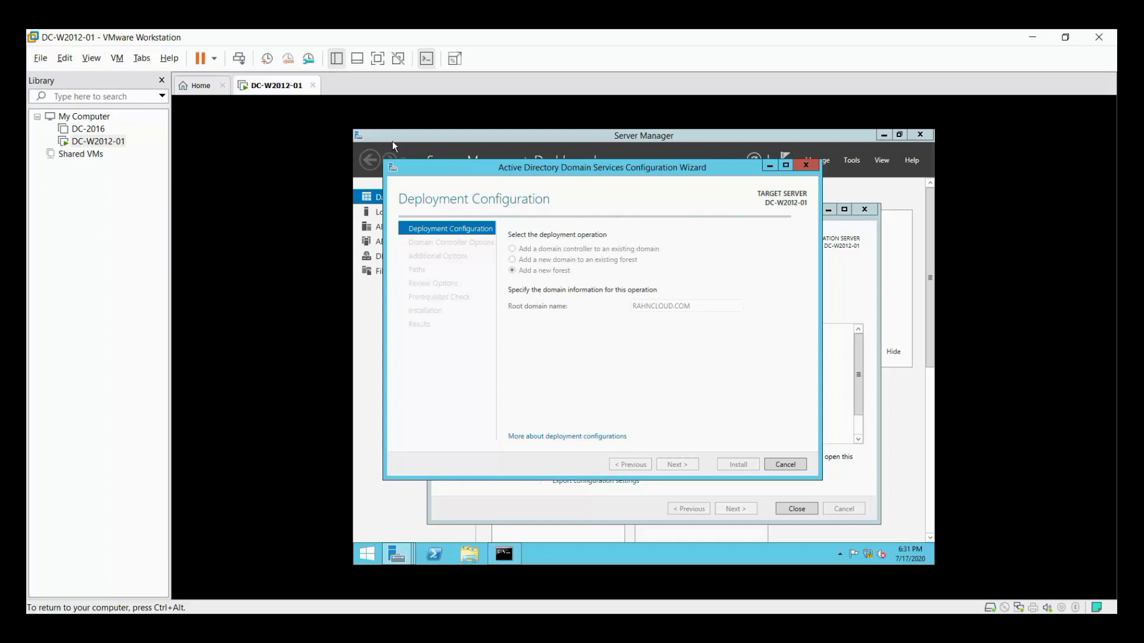
click(455, 58)
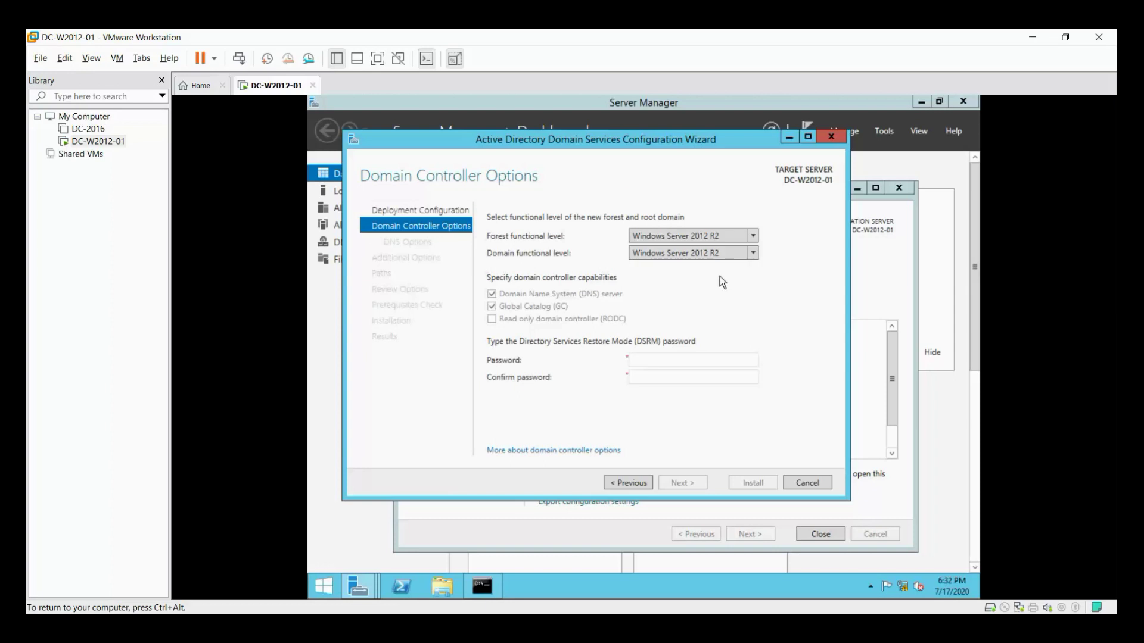
Keep forest level Windows Server 2012 R2 and enter the DSRM password and its confirmation.
click(753, 236)
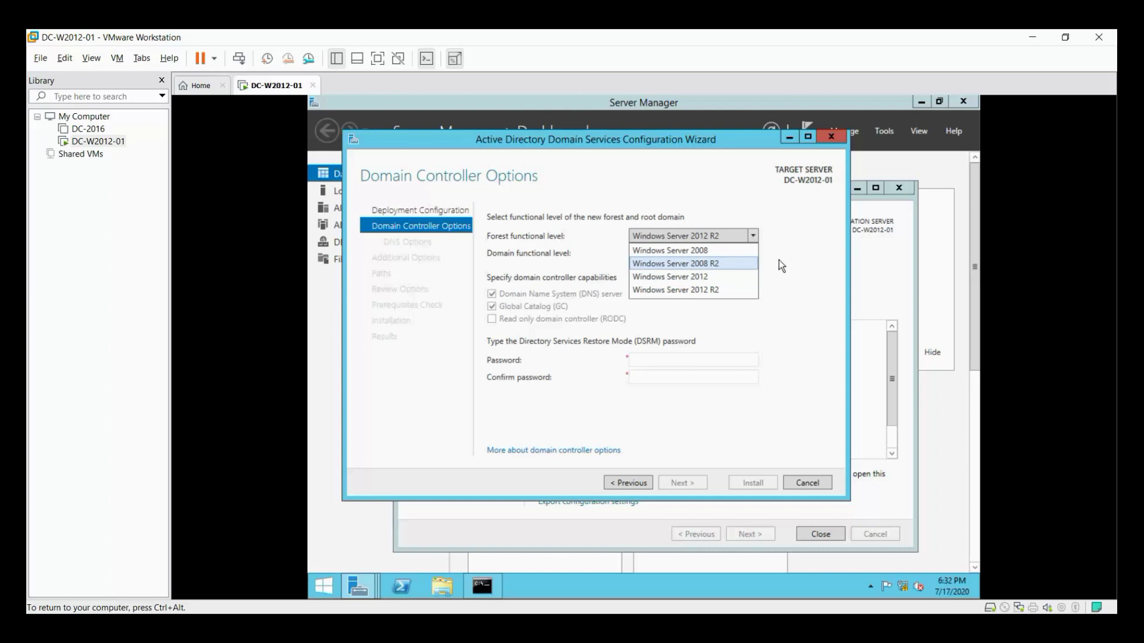
click(573, 251)
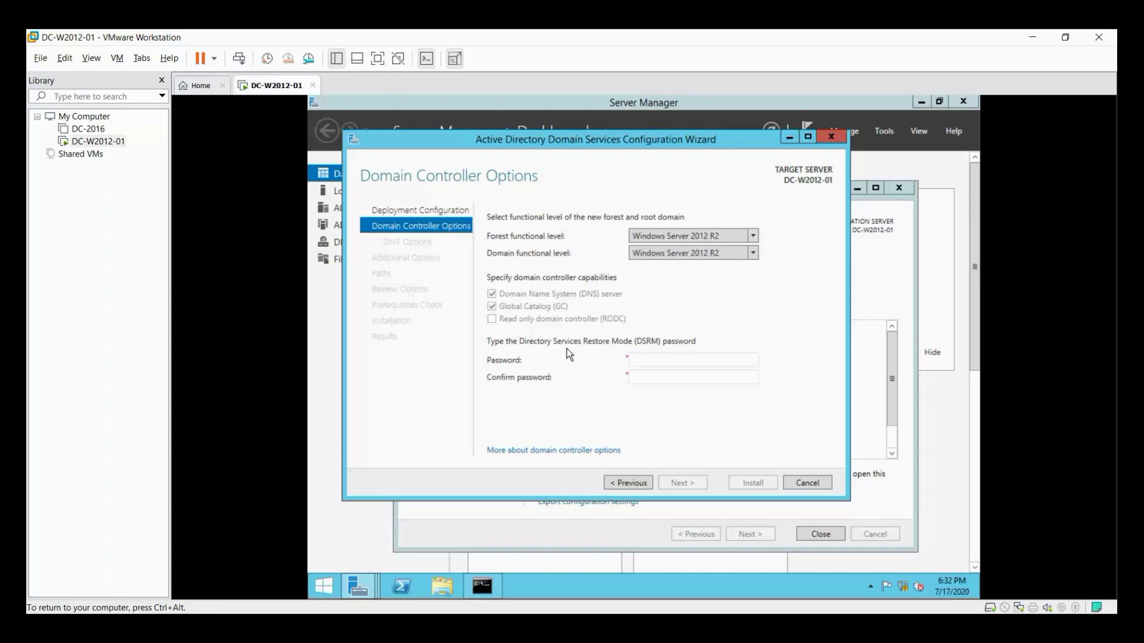
click(651, 374)
click(651, 364)
text(Pa$$w0••••)
key(Tab)
text(••$$w0rd12)
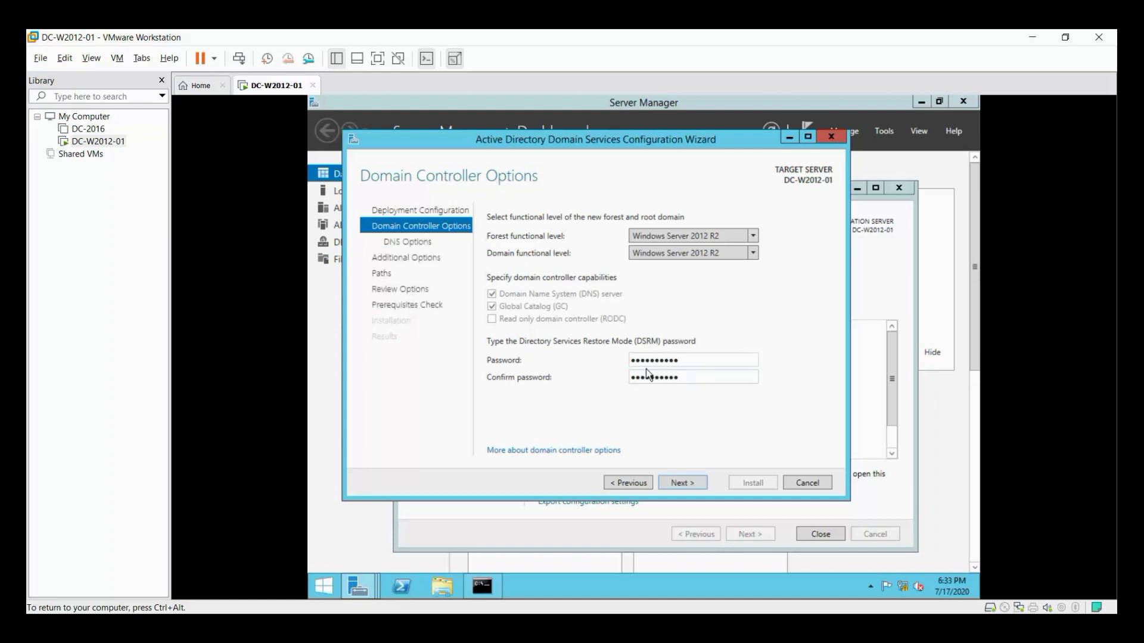
Accept the DNS Options defaults and NetBIOS name RAHNCLOUD to reach the Paths page.
click(690, 485)
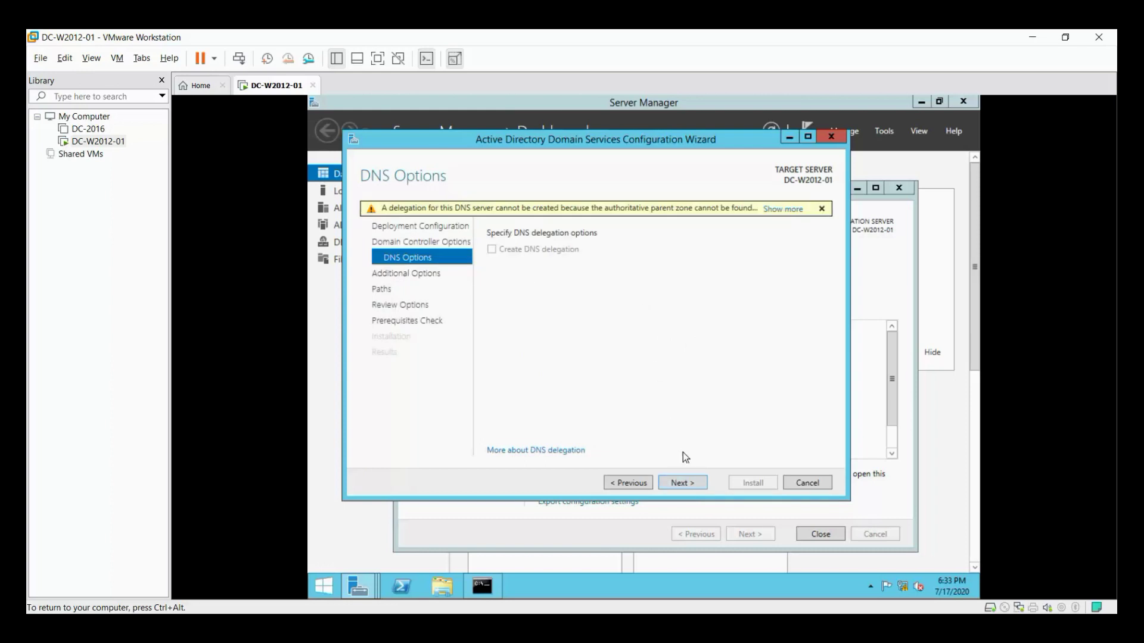
click(691, 481)
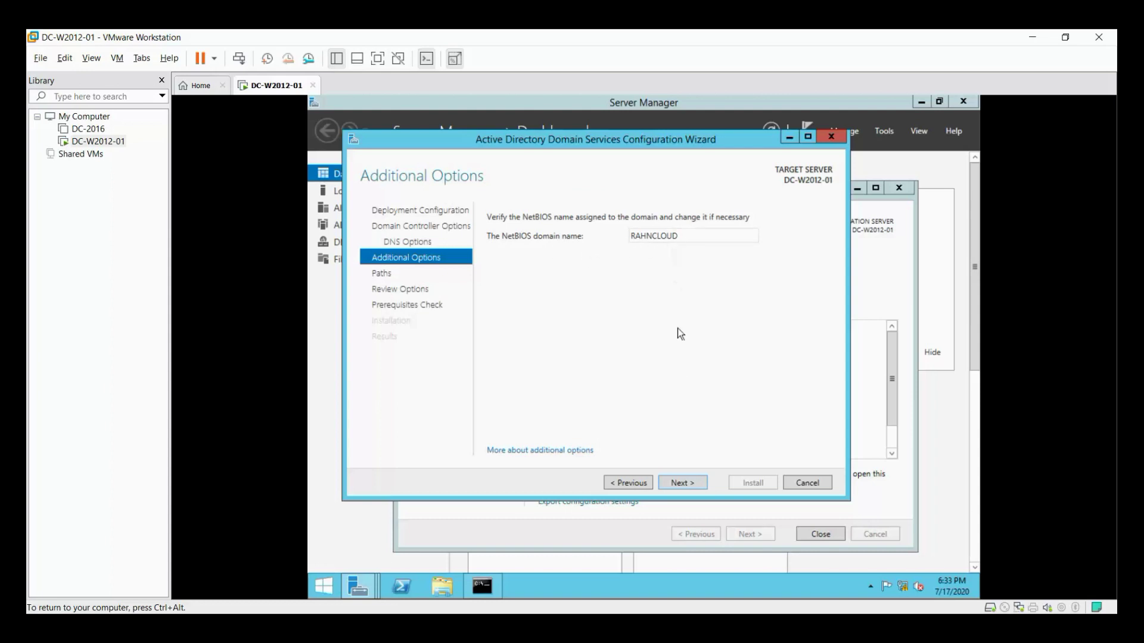
click(700, 488)
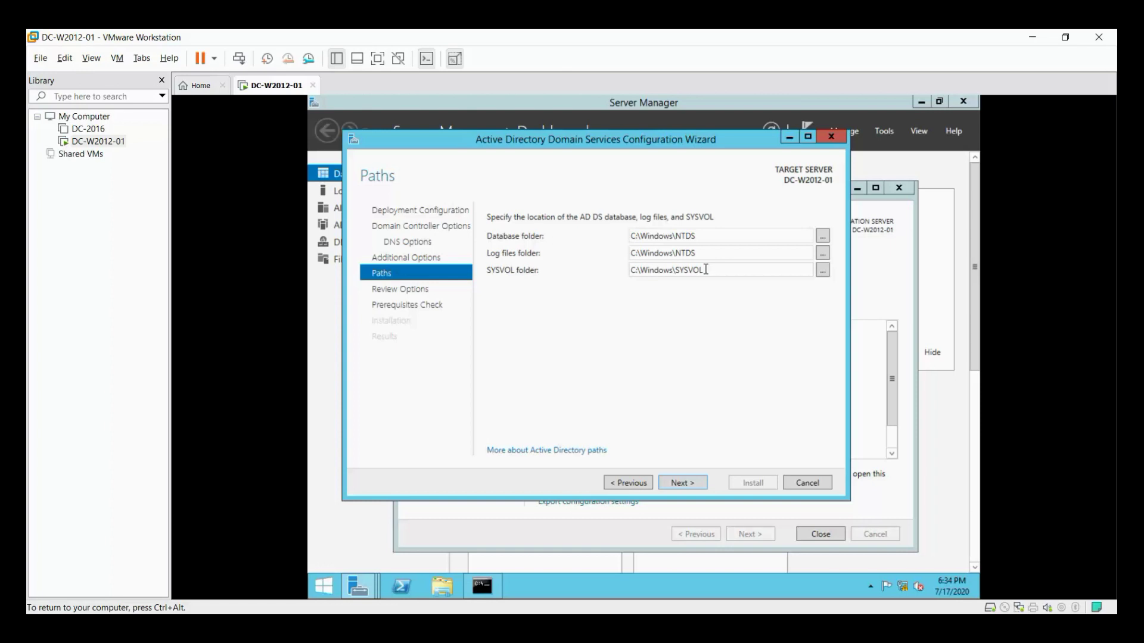
Review the RAHNCLOUD.COM forest settings and open the Install-ADDSForest script in Notepad.
click(688, 487)
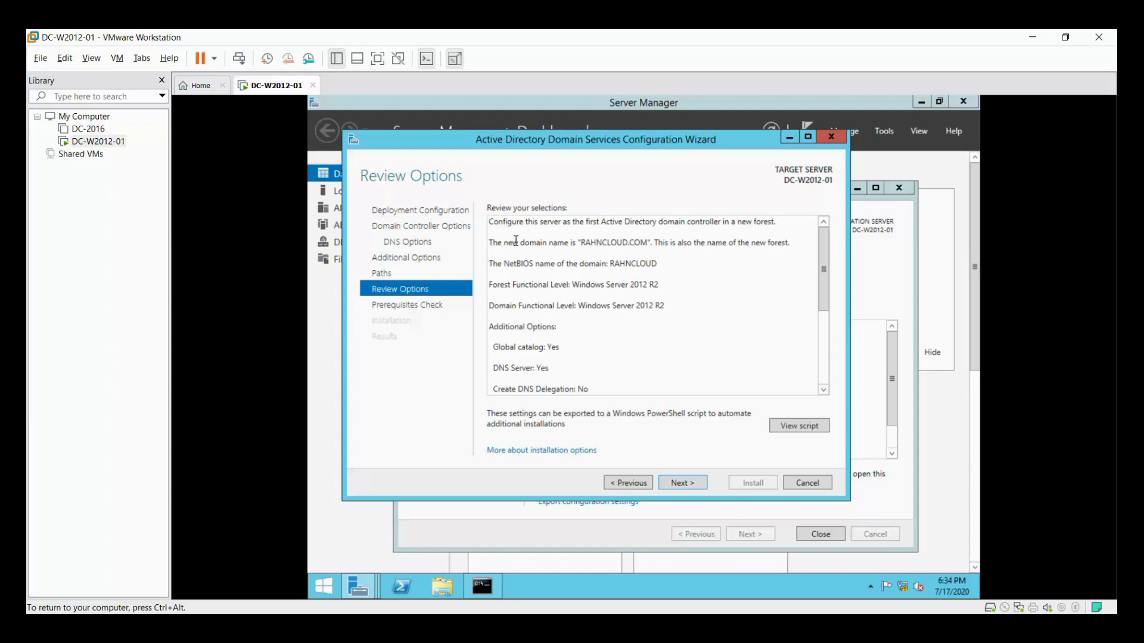
scroll(518, 242, down, 3)
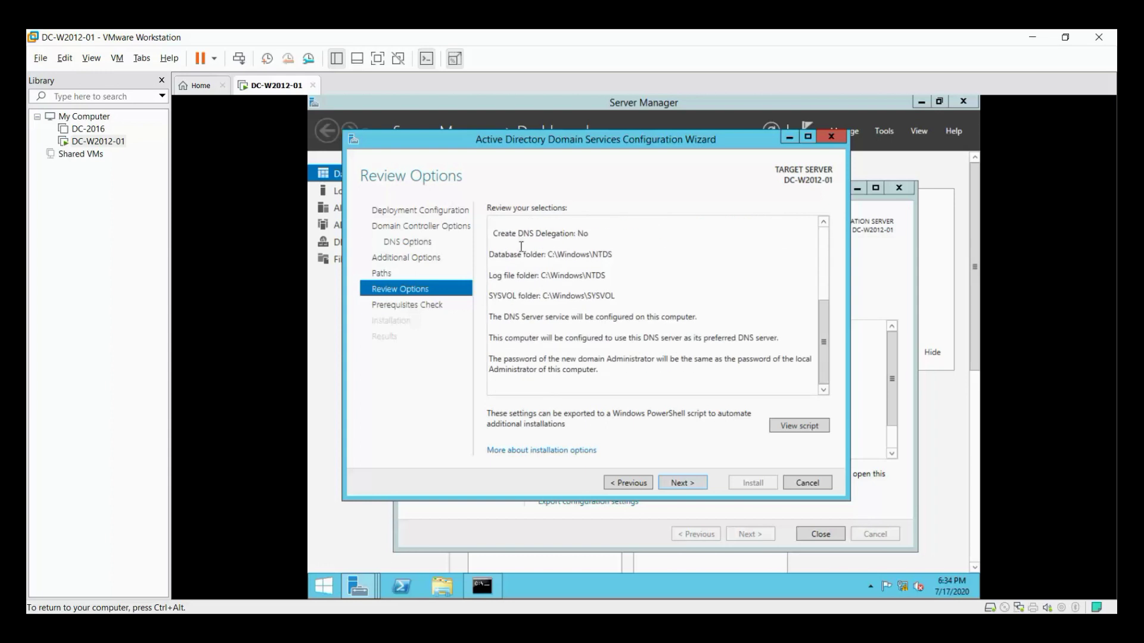
scroll(521, 246, up, 5)
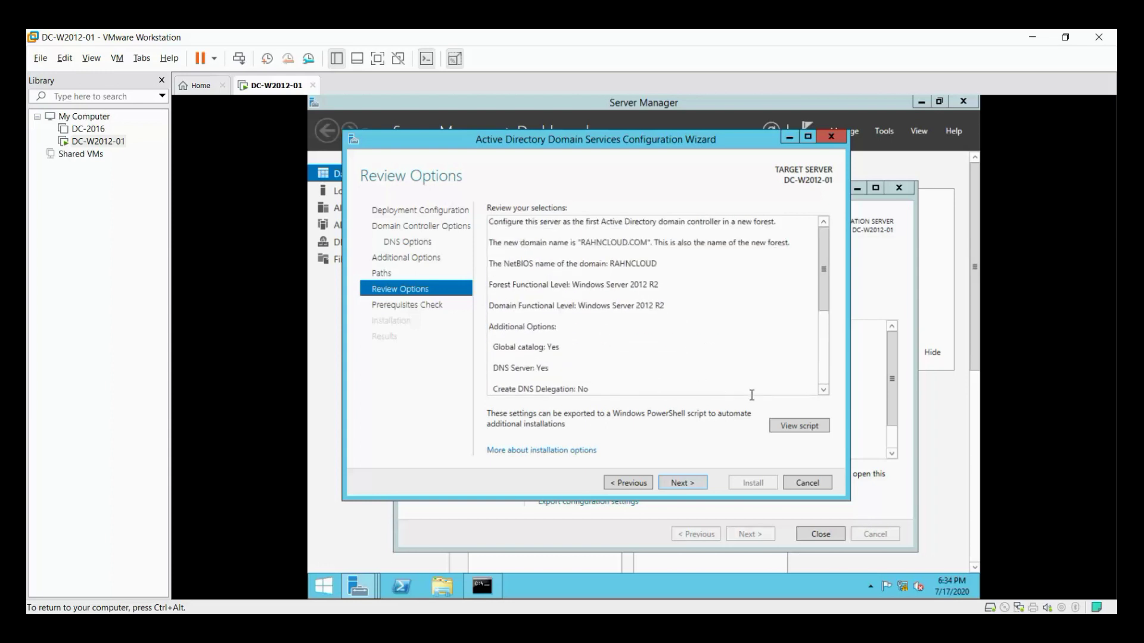
click(800, 425)
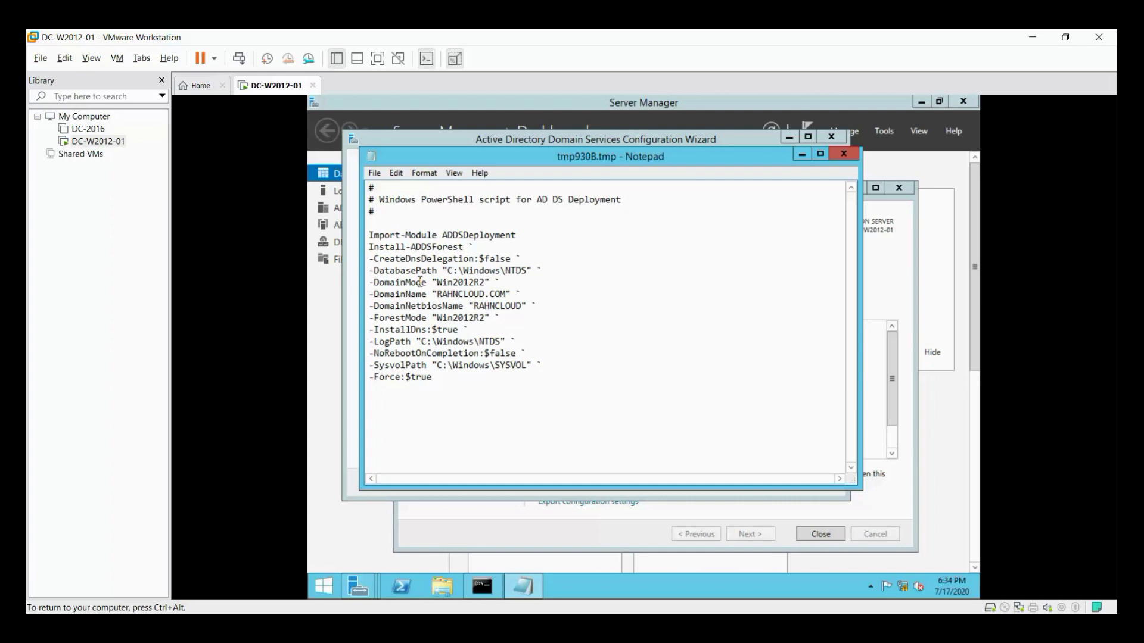
Save the deployment script to Local Disk (C:) as AD-INstallation-2012R2 and close Notepad.
click(374, 173)
click(403, 231)
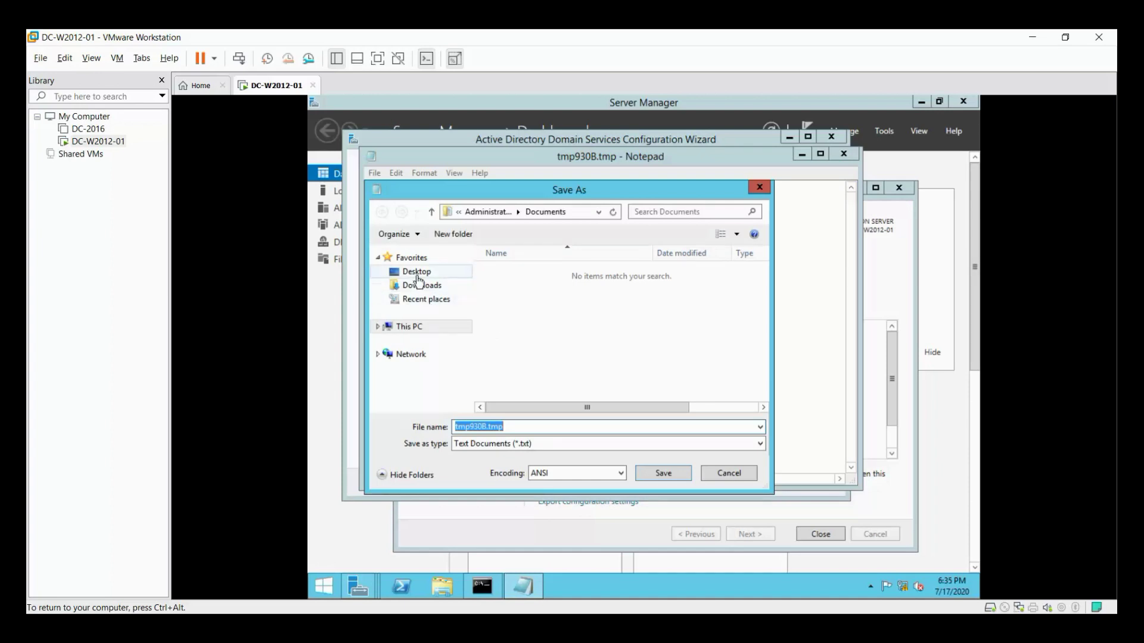
click(399, 327)
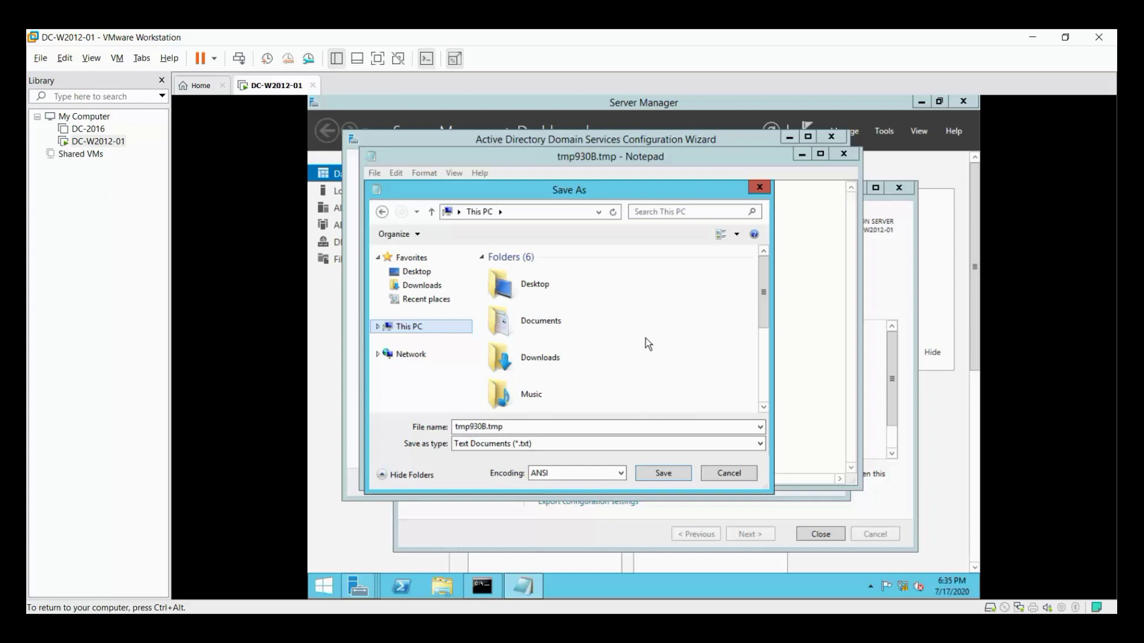
drag(765, 296, 771, 405)
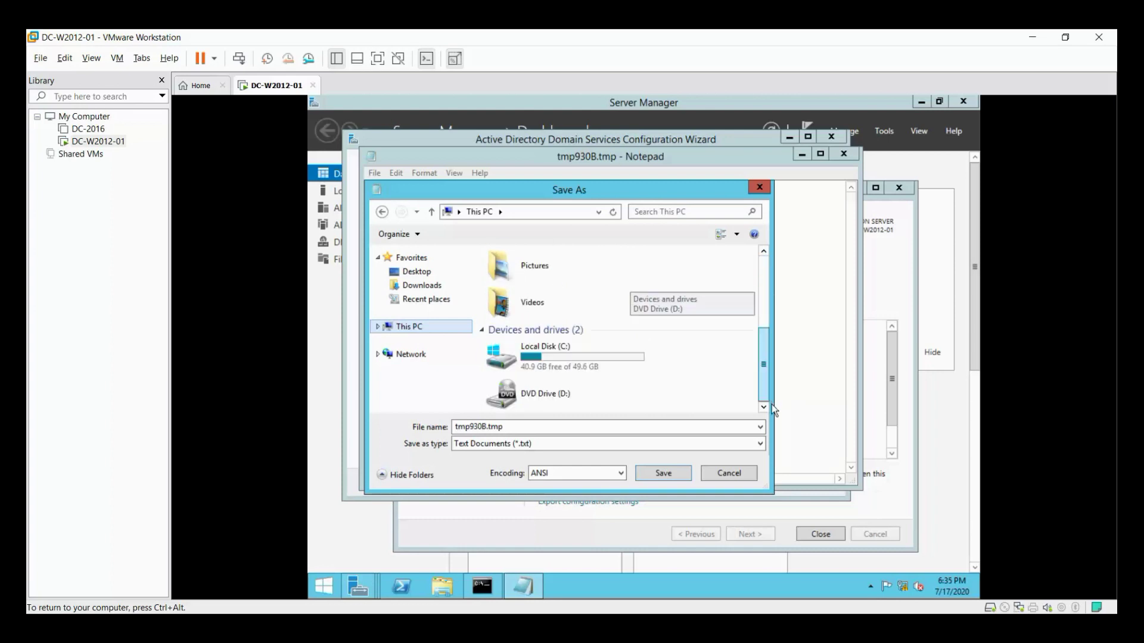
double_click(584, 356)
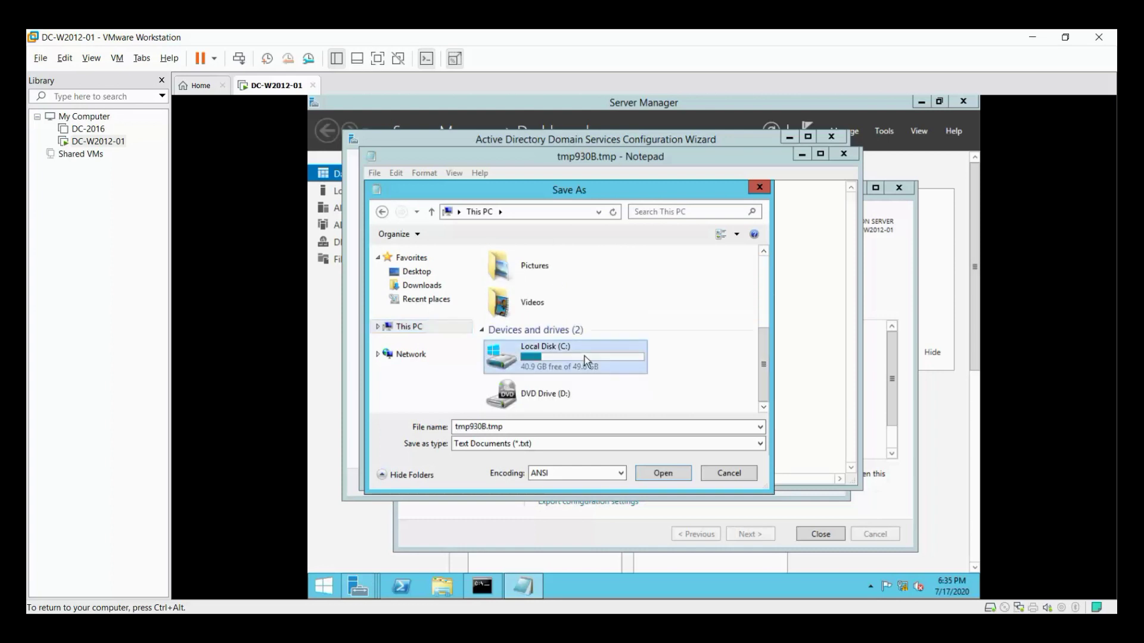
double_click(524, 428)
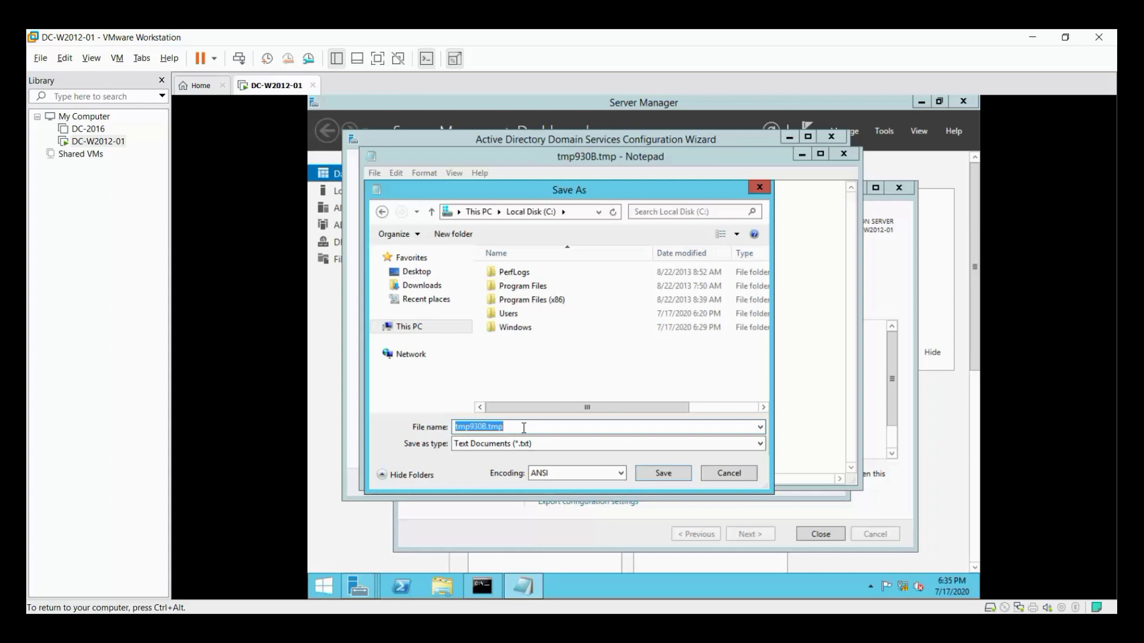
text(AD-INstallation-2012R2)
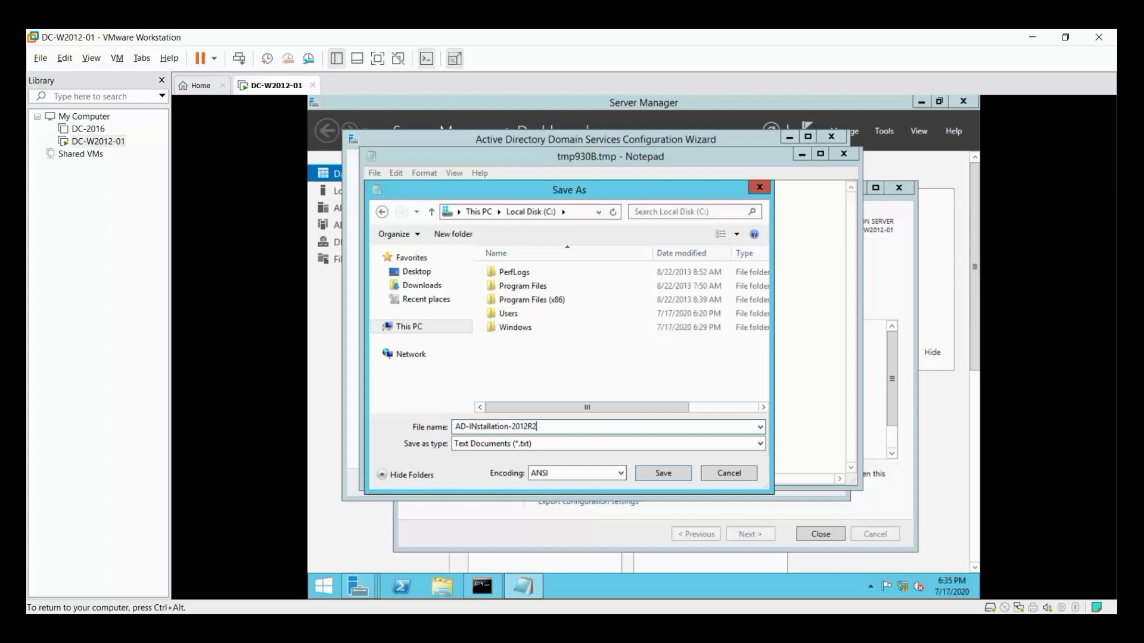
click(671, 475)
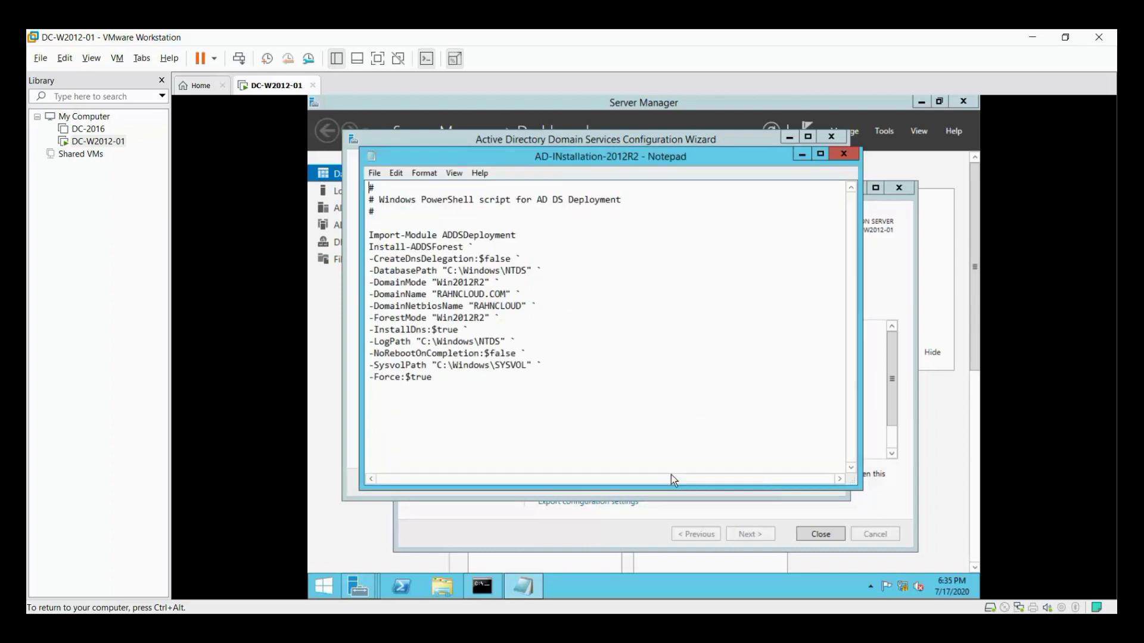
click(843, 154)
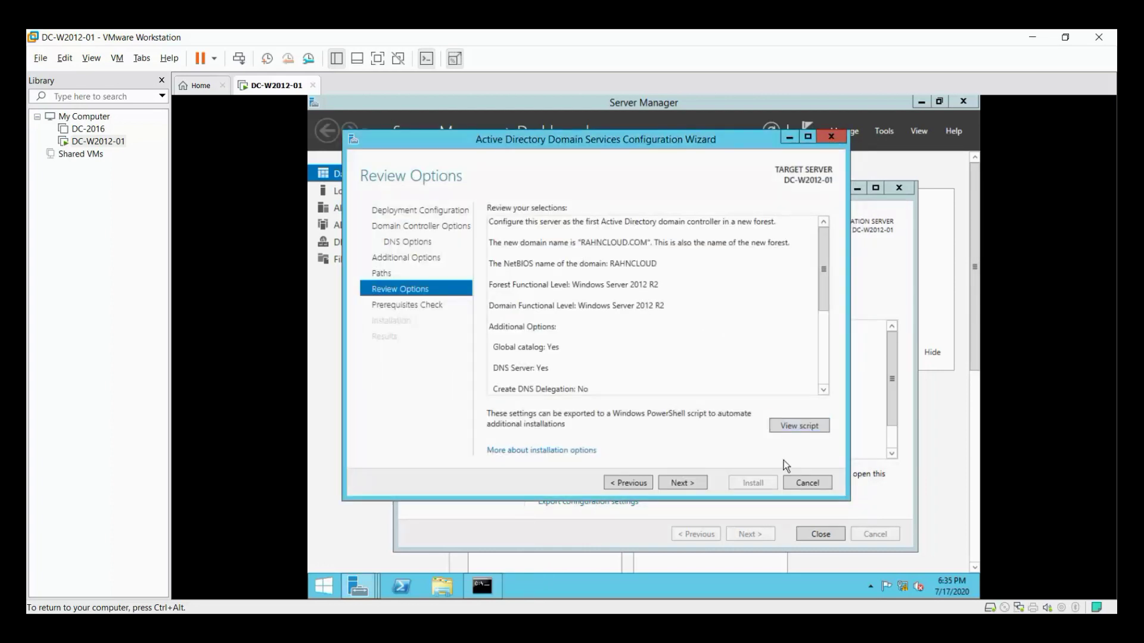
Run the prerequisites check and confirm all checks passed despite cryptography and DNS delegation warnings.
click(682, 483)
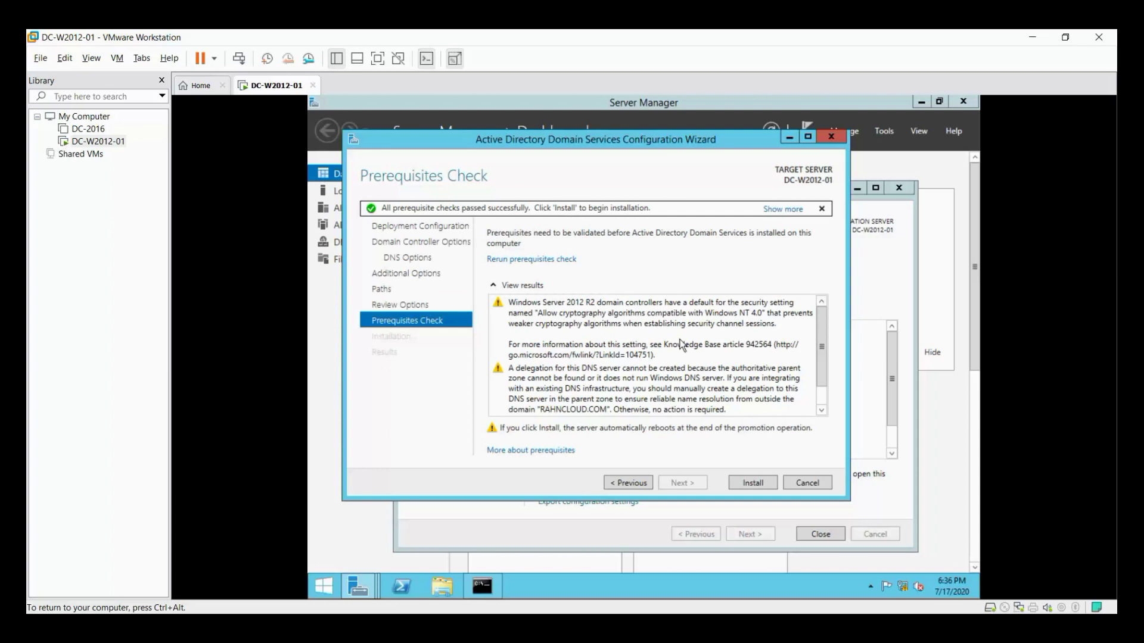
scroll(682, 338, down, 1)
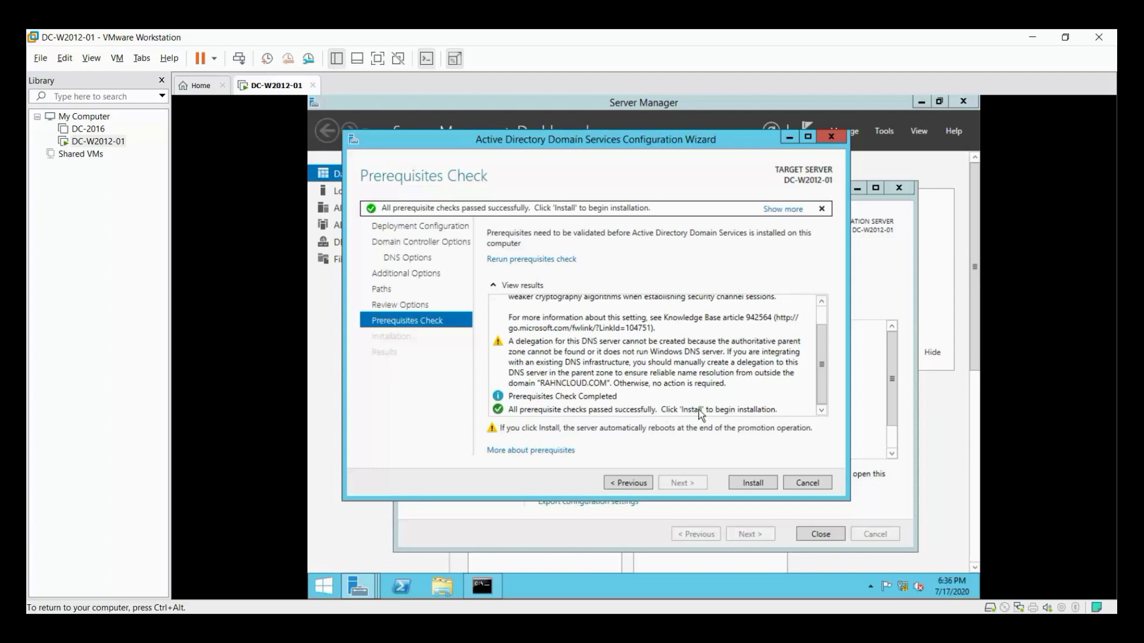
Start the AD DS installation that promotes DC-W2012-01 to a domain controller.
click(759, 482)
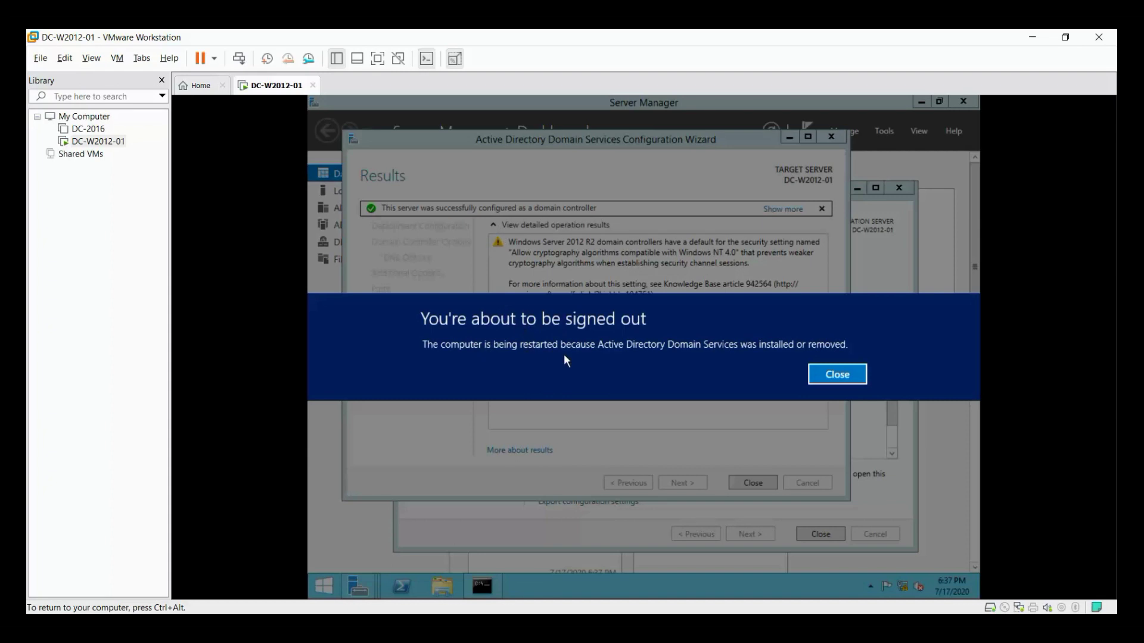
Dismiss the restart notice and finished wizard, then sign in with the domain Administrator password.
click(837, 375)
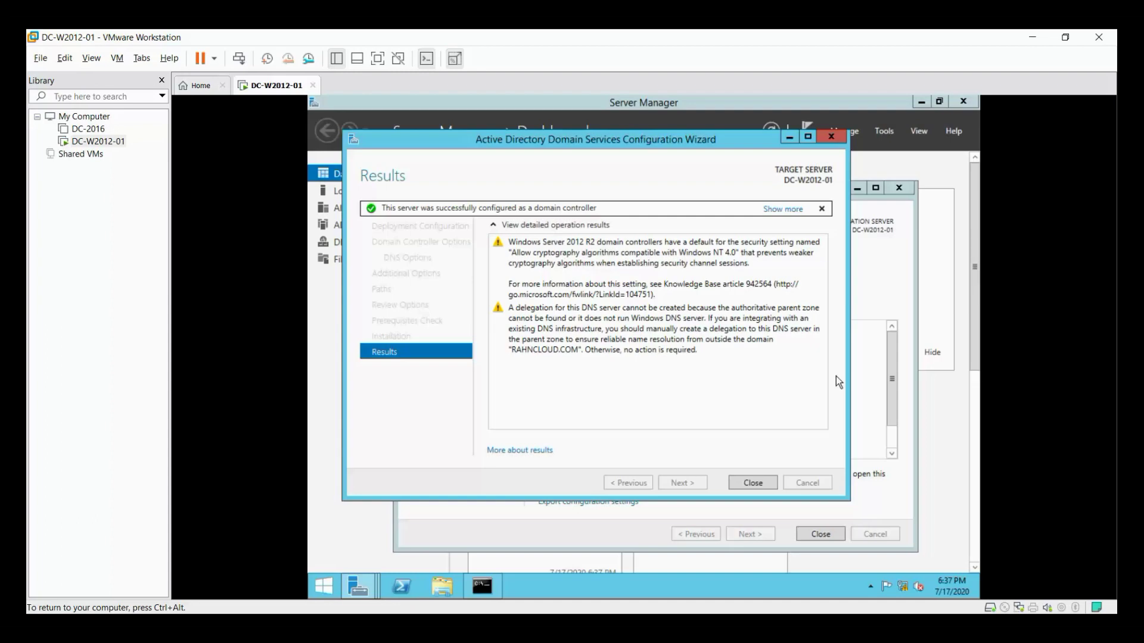
click(770, 483)
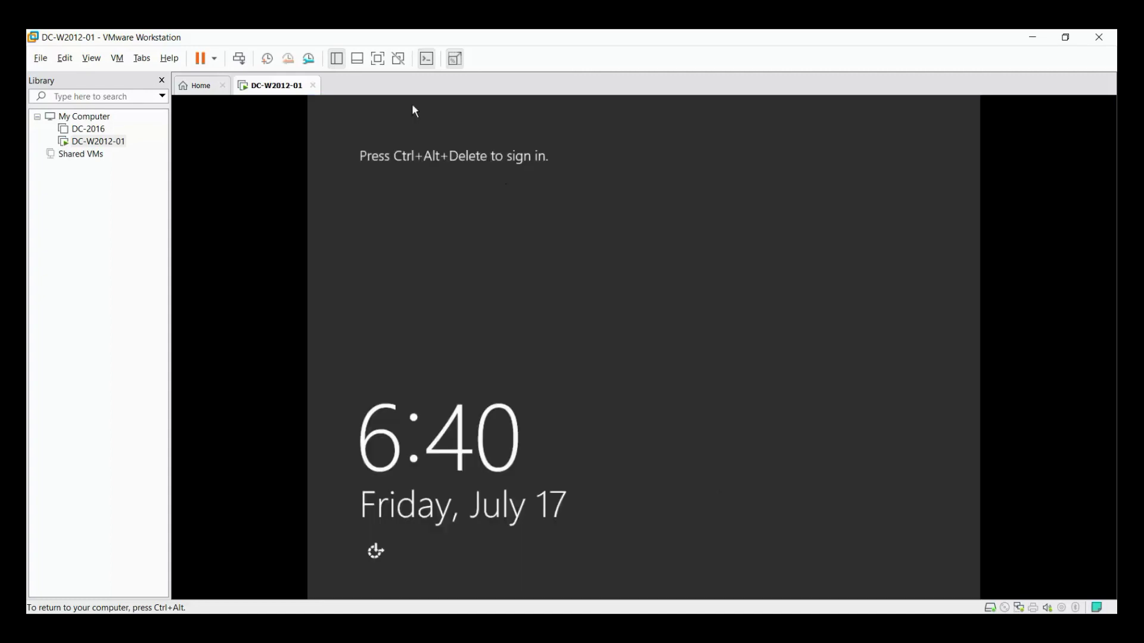
click(91, 58)
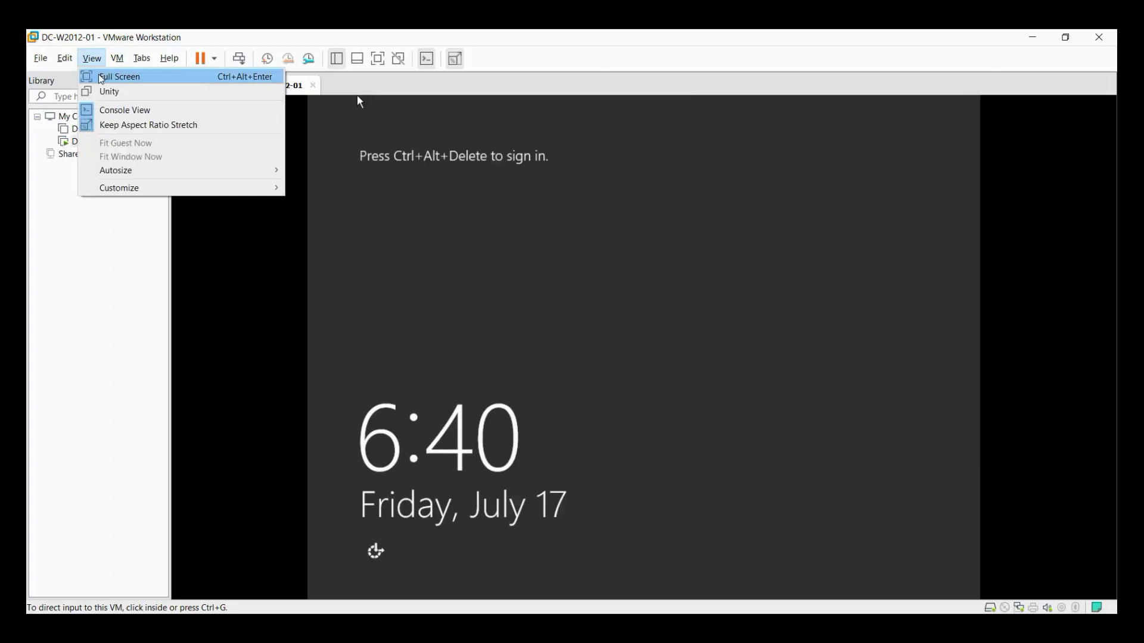
mouse_move(124, 65)
click(137, 123)
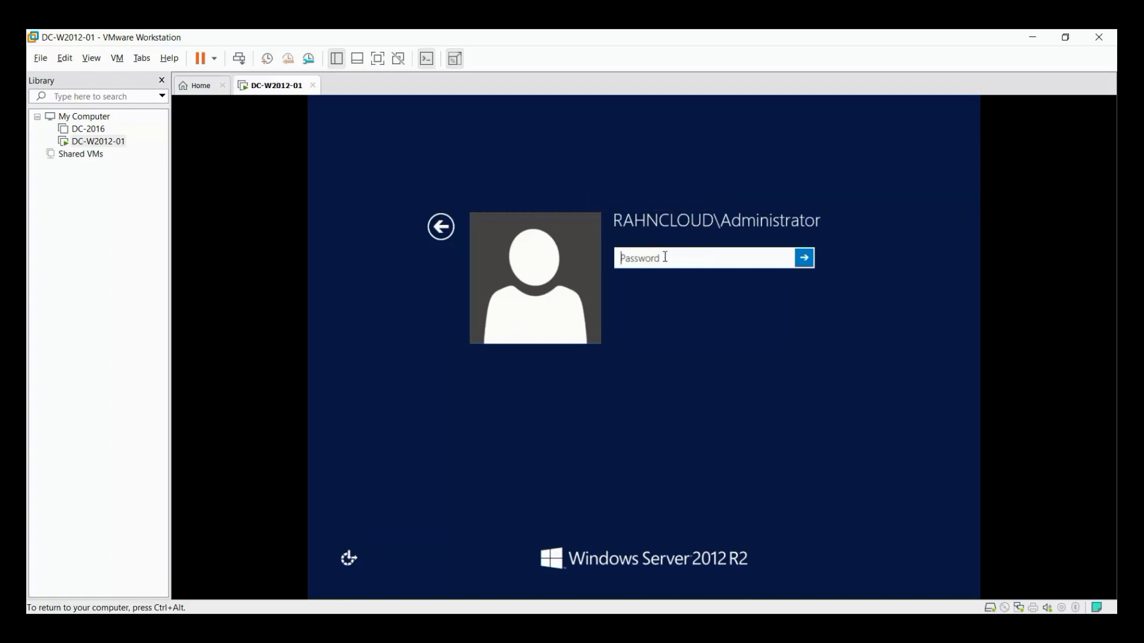
text(*********)
key(Return)
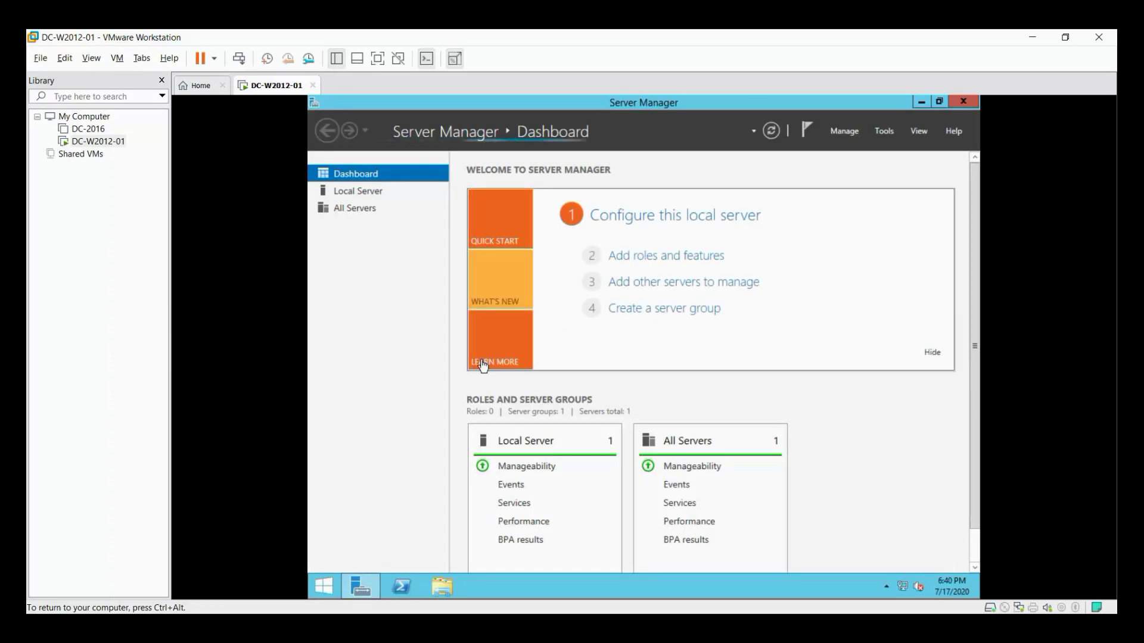
Show Local Server properties confirming DC-W2012-01 in domain RAHNCLOUD.COM at 10.0.0.5.
click(366, 192)
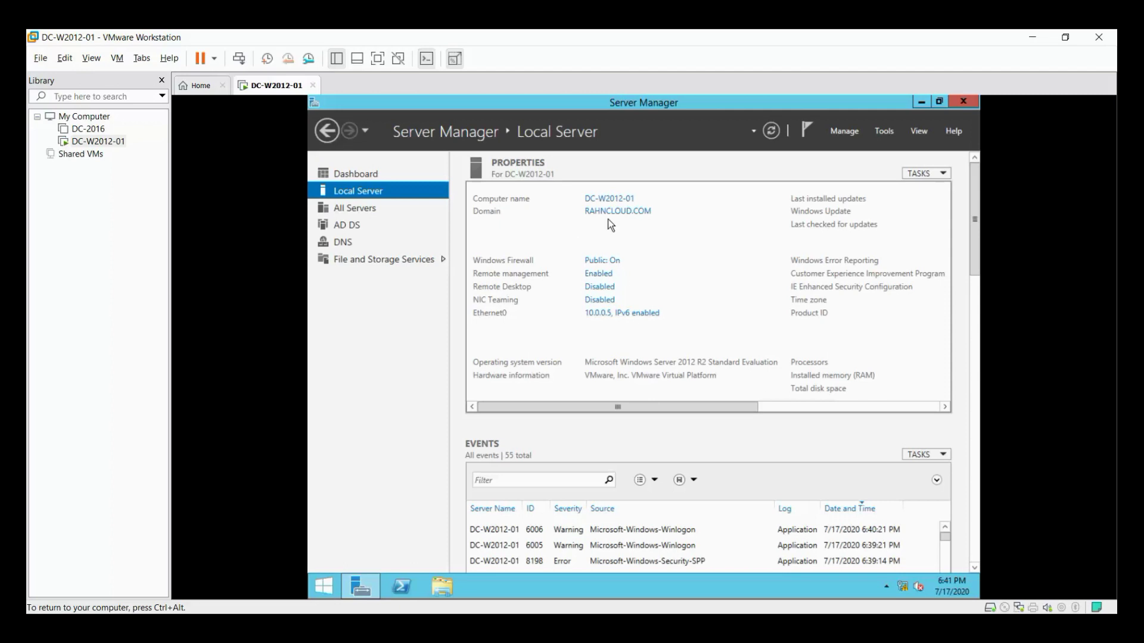
click(879, 139)
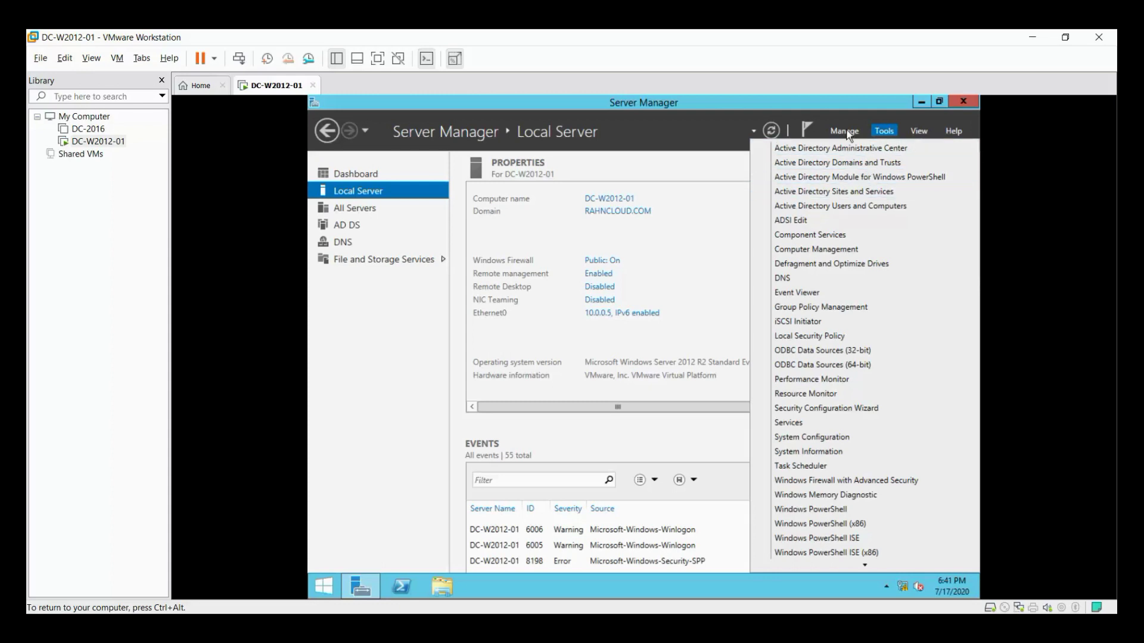
Launch Active Directory Sites and Services and expand Sites down to DC-W2012-01's NTDS Settings.
click(848, 132)
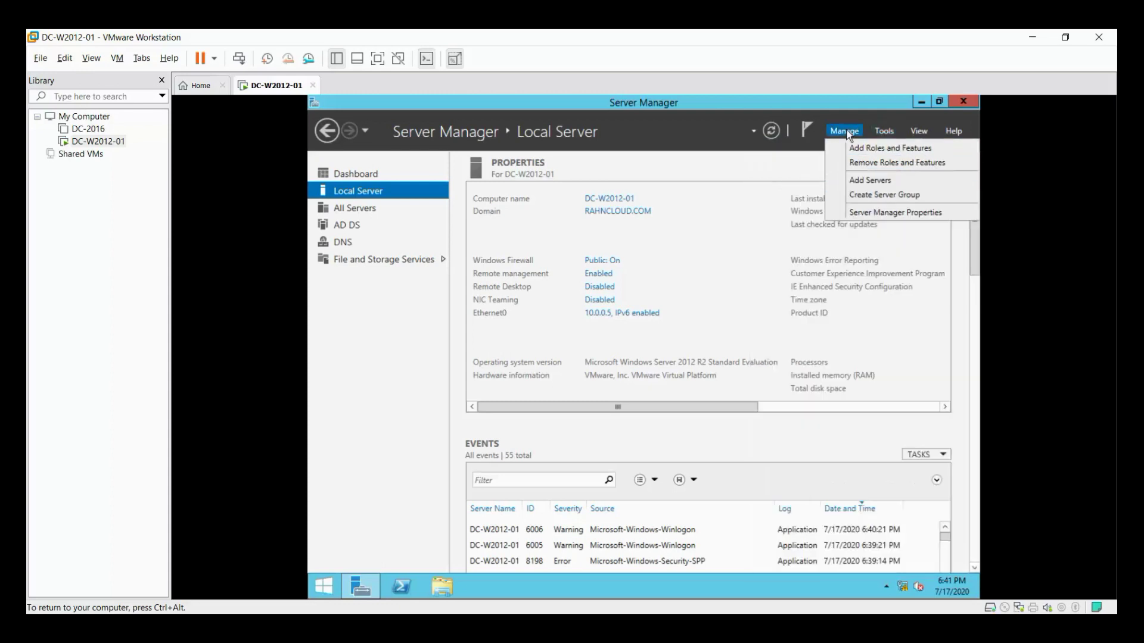
click(885, 132)
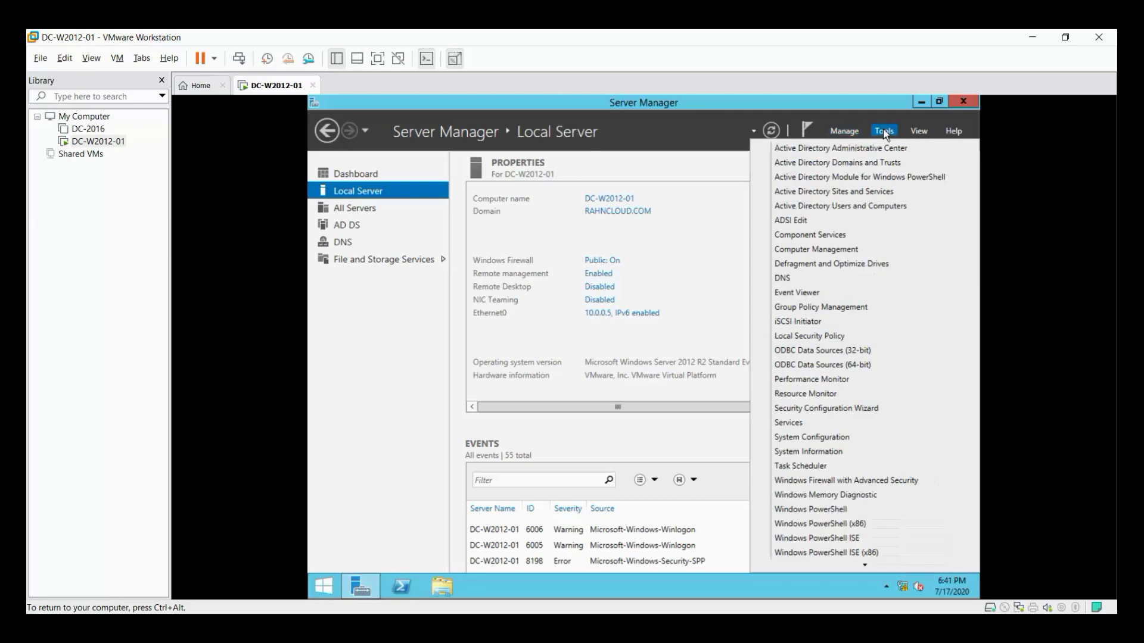
click(840, 191)
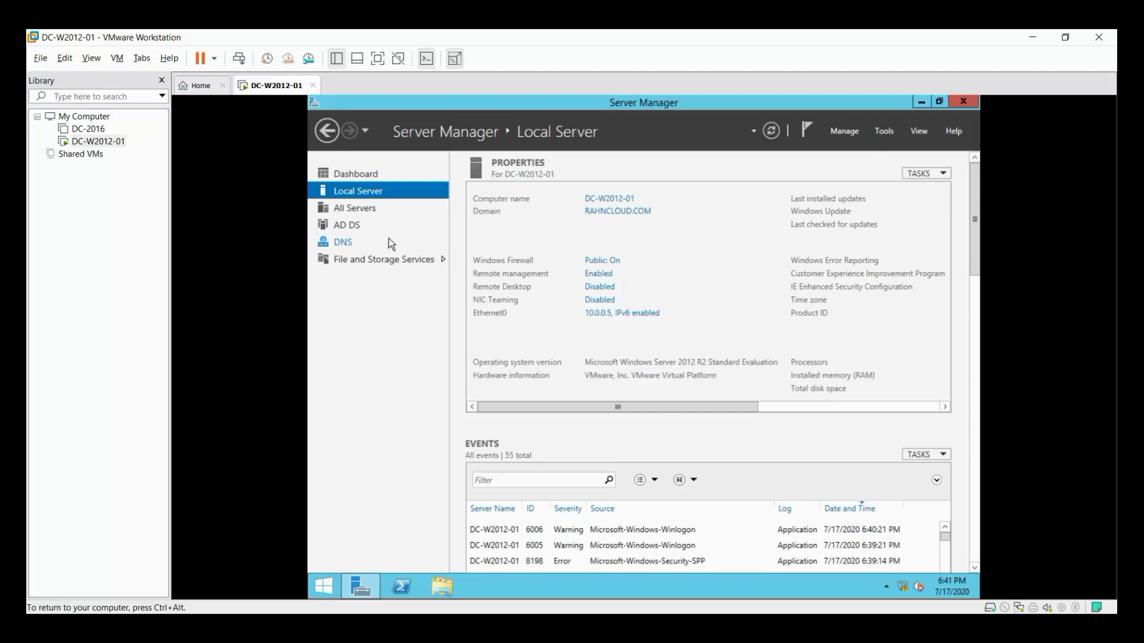
click(410, 256)
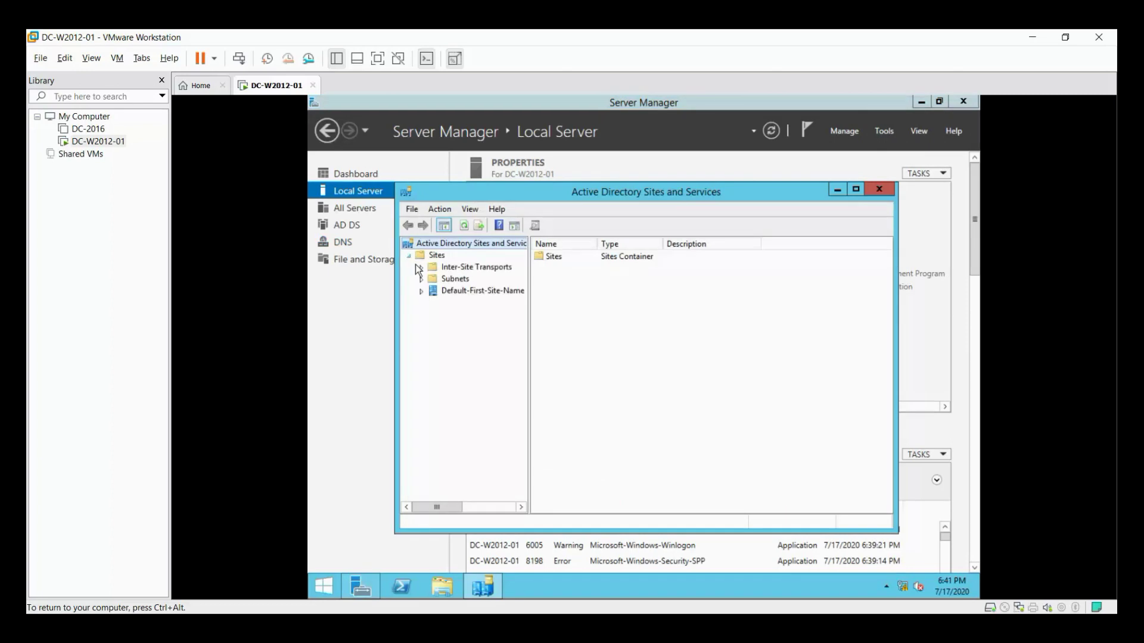
click(423, 291)
click(433, 304)
click(445, 315)
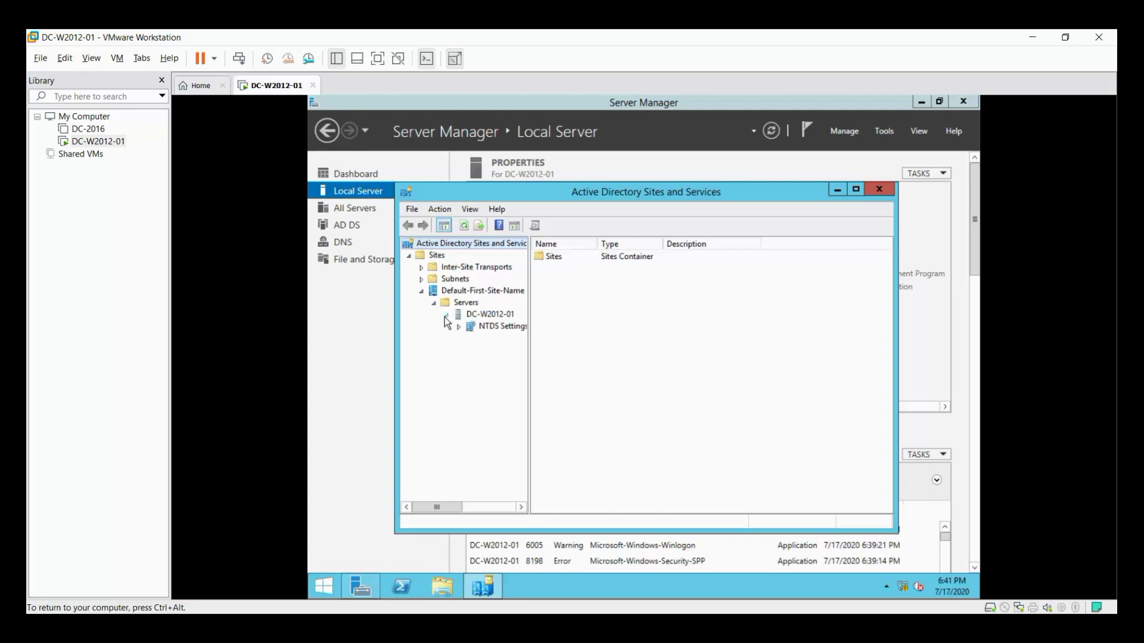
click(492, 329)
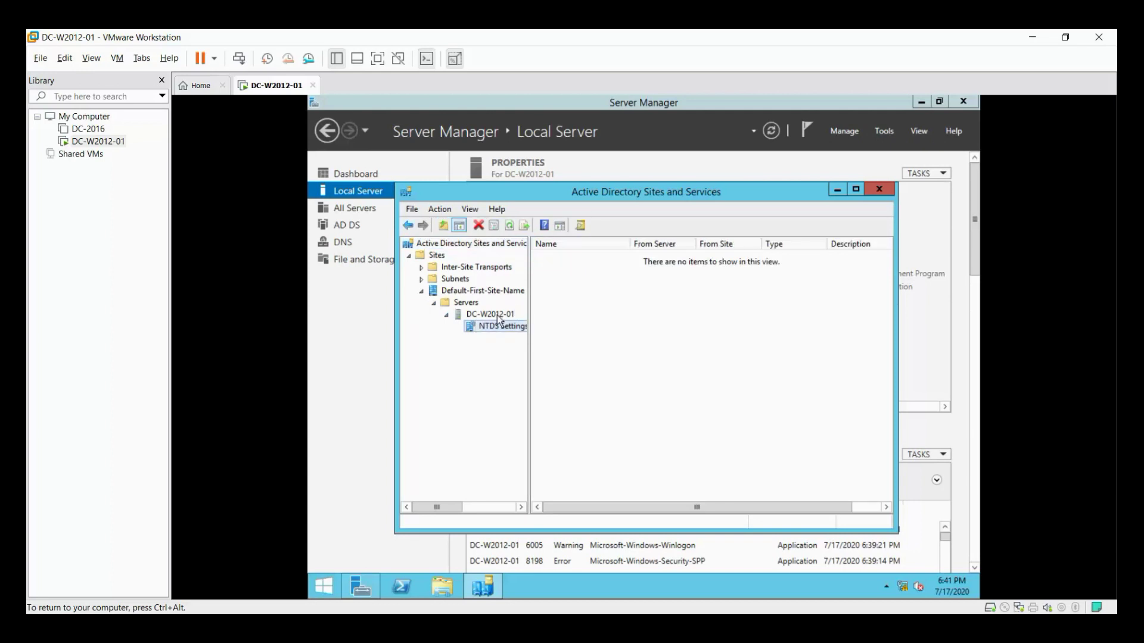
Inspect the DC-W2012-01 server object and Default-First-Site-Name, then expand Inter-Site Transports.
click(497, 314)
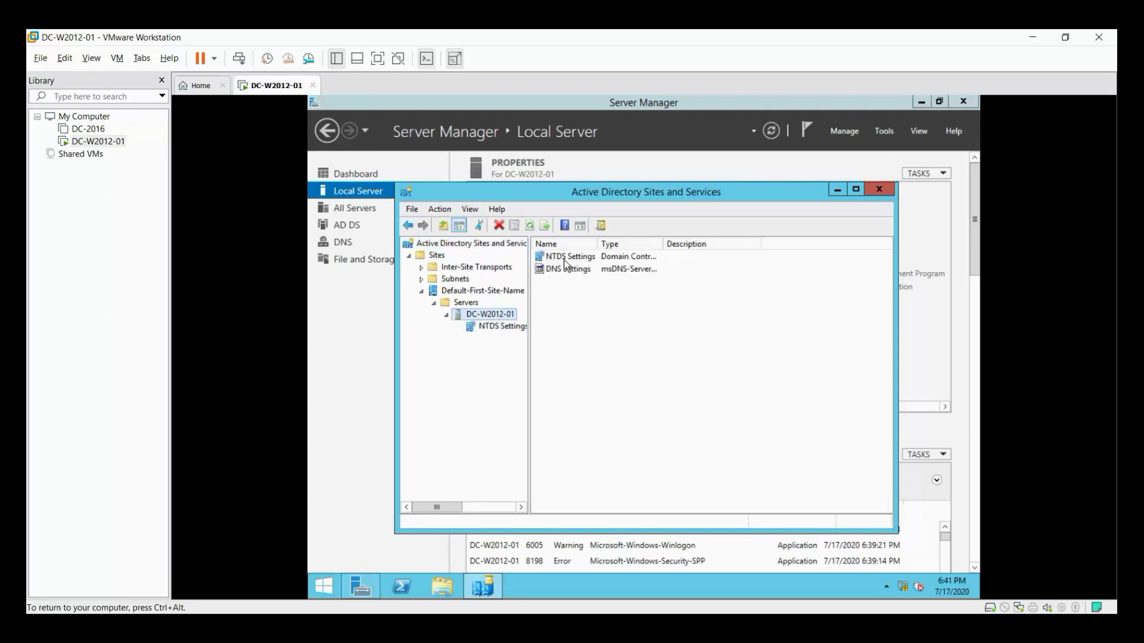
double_click(661, 243)
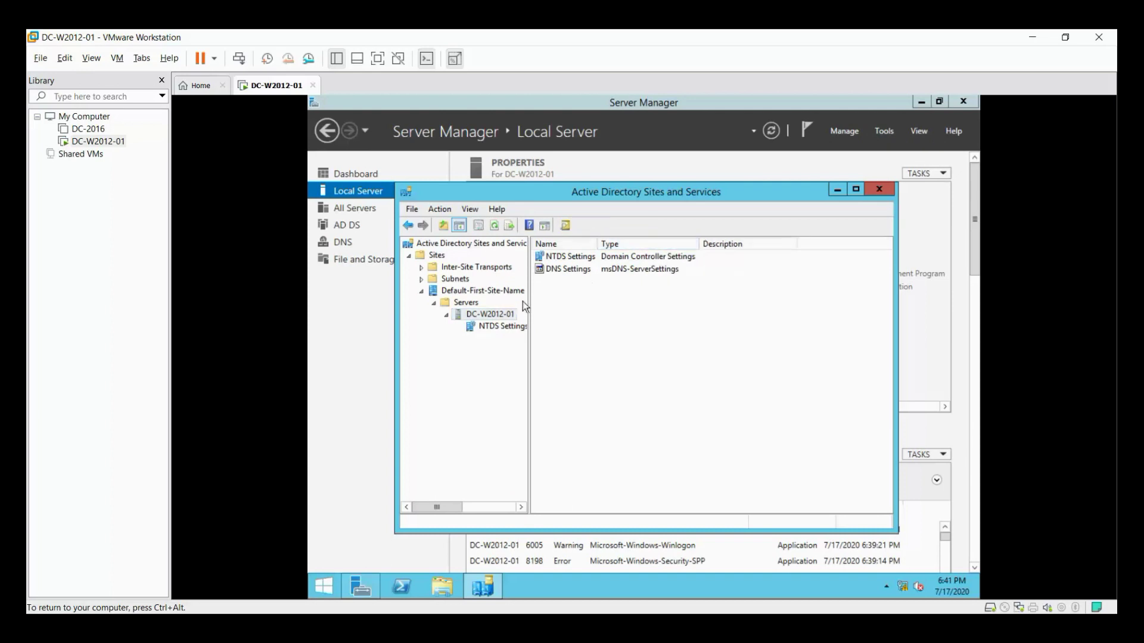
click(444, 292)
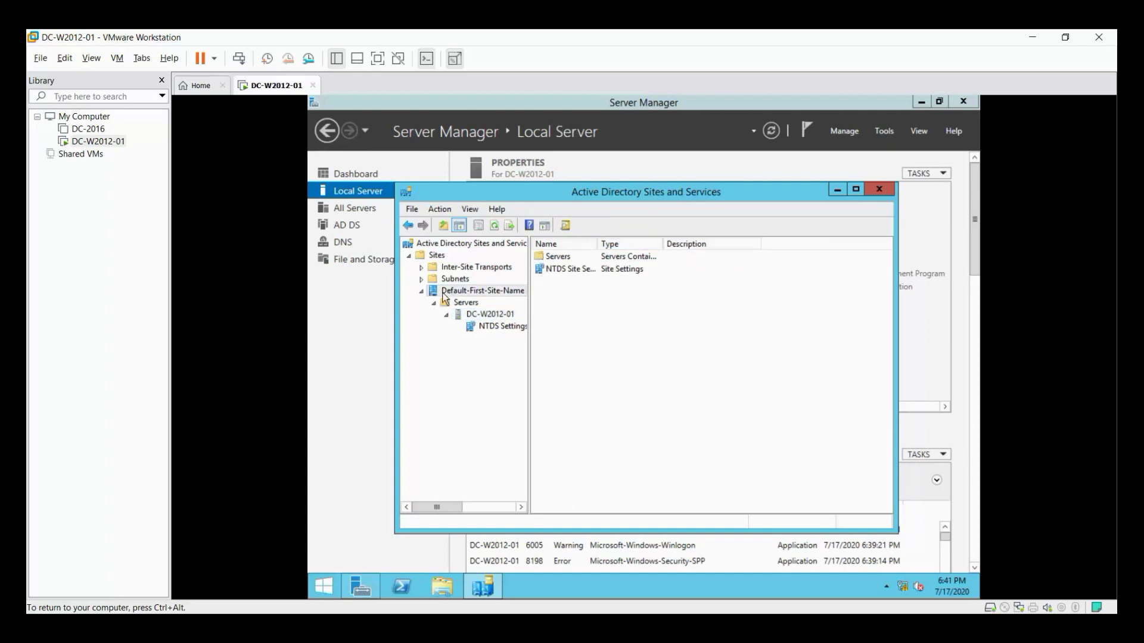
click(422, 267)
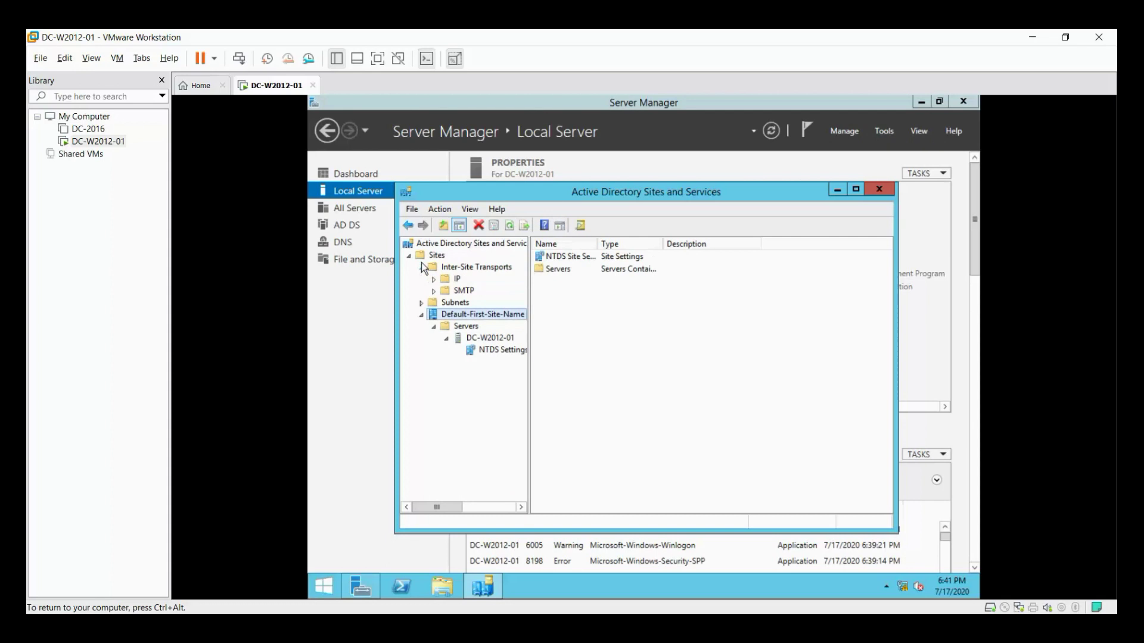
right_click(509, 247)
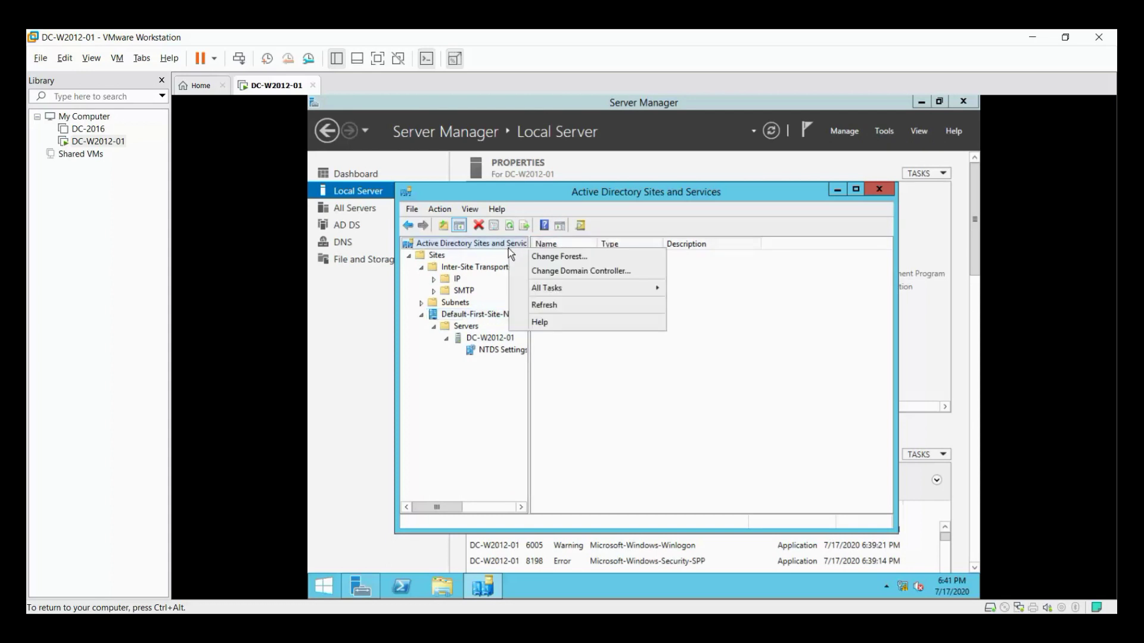
click(550, 272)
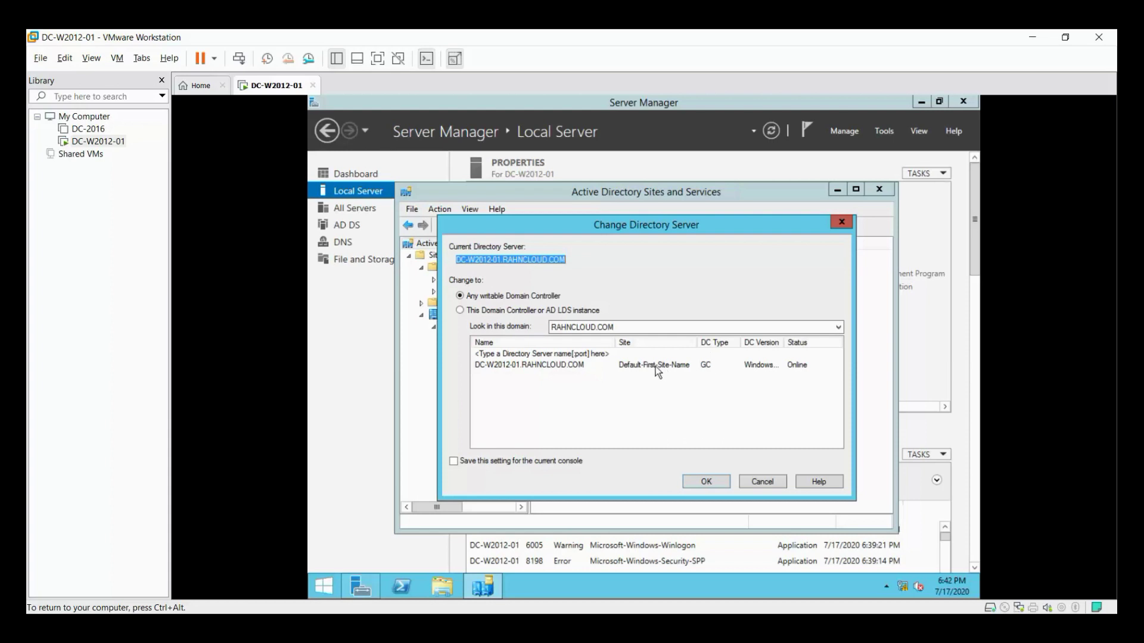
click(835, 226)
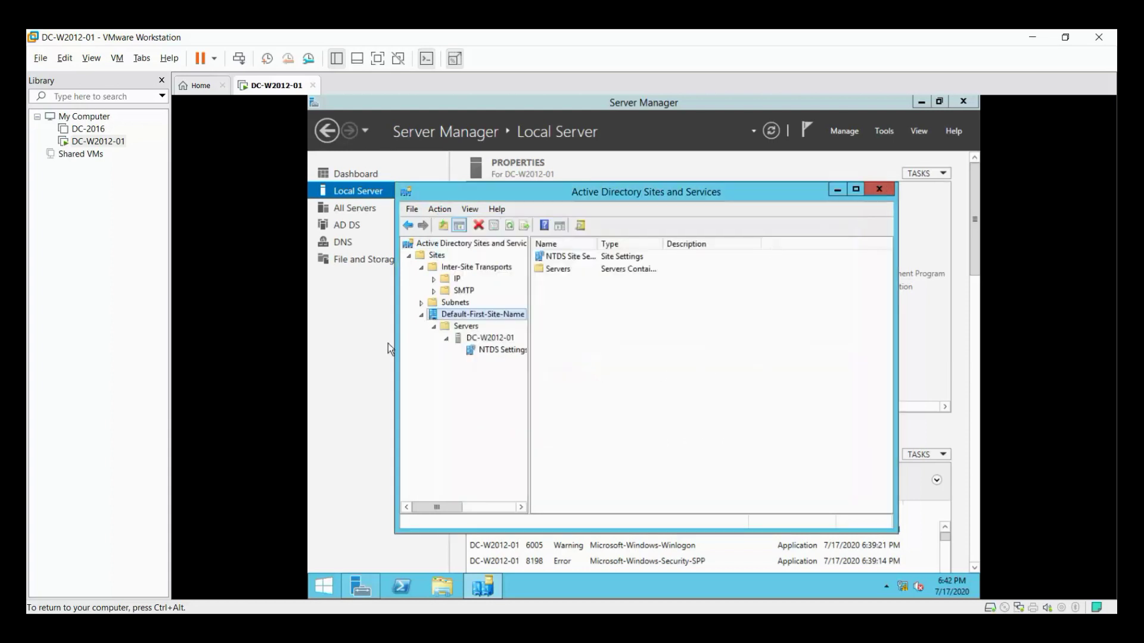
Rename Default-First-Site-Name to INDIA, confirm DC-W2012-01 under its Servers, and close the console.
right_click(473, 312)
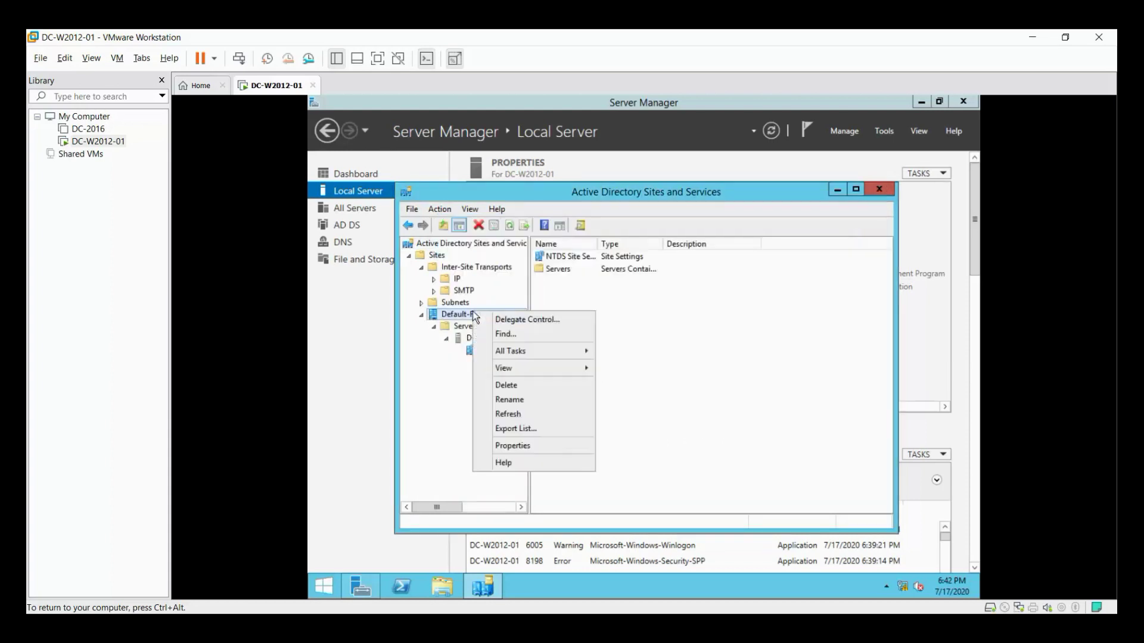
click(508, 400)
text(INDIA)
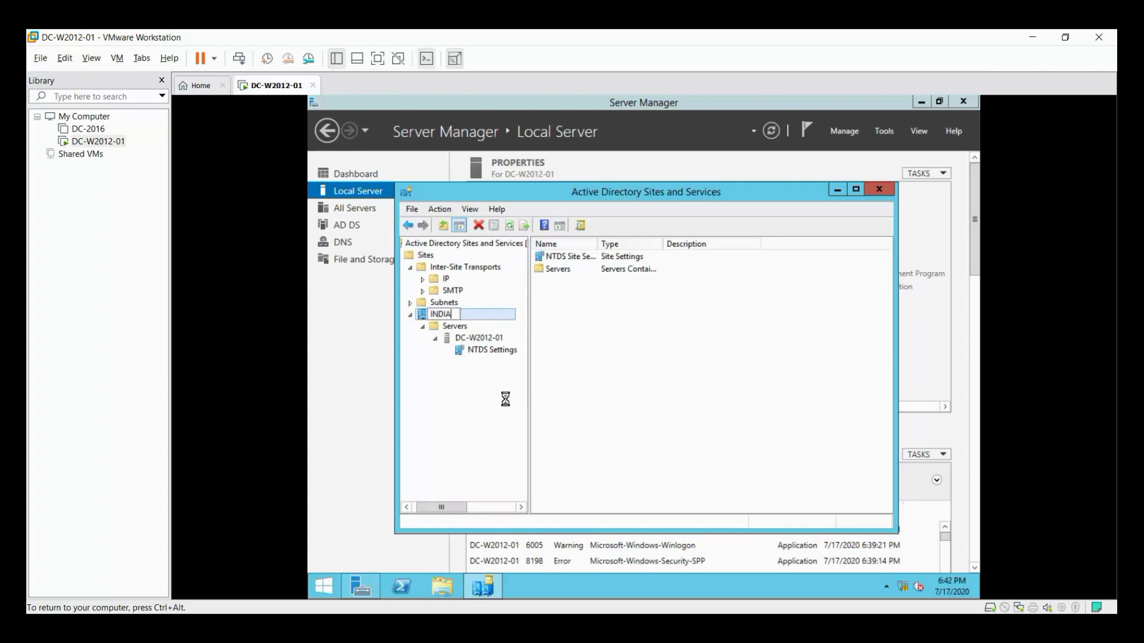
key(Return)
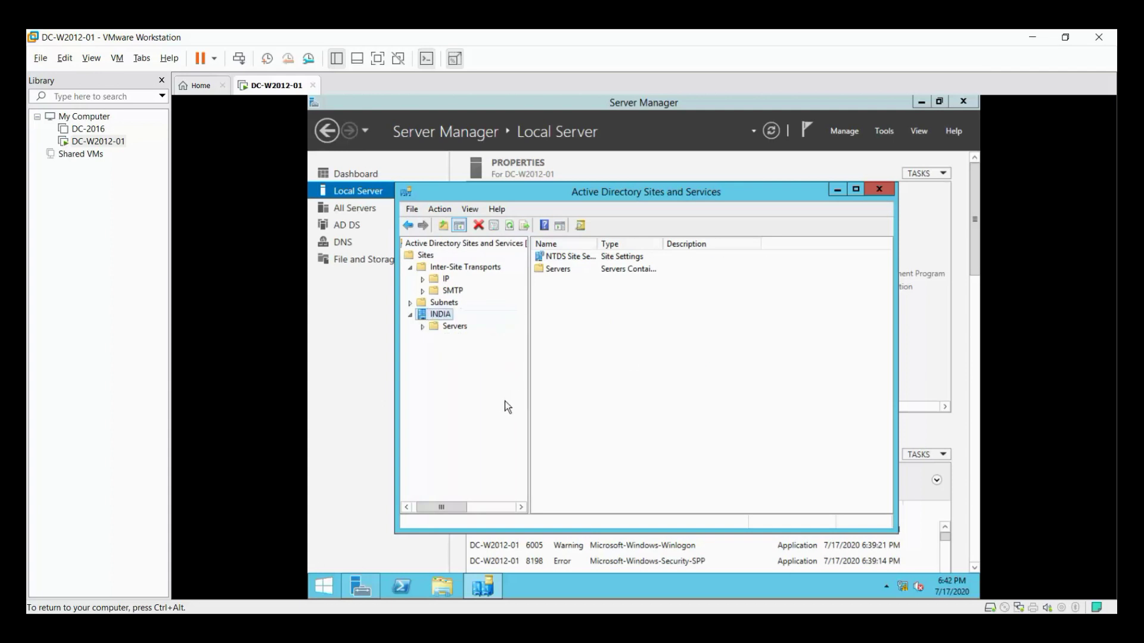
click(423, 327)
click(877, 192)
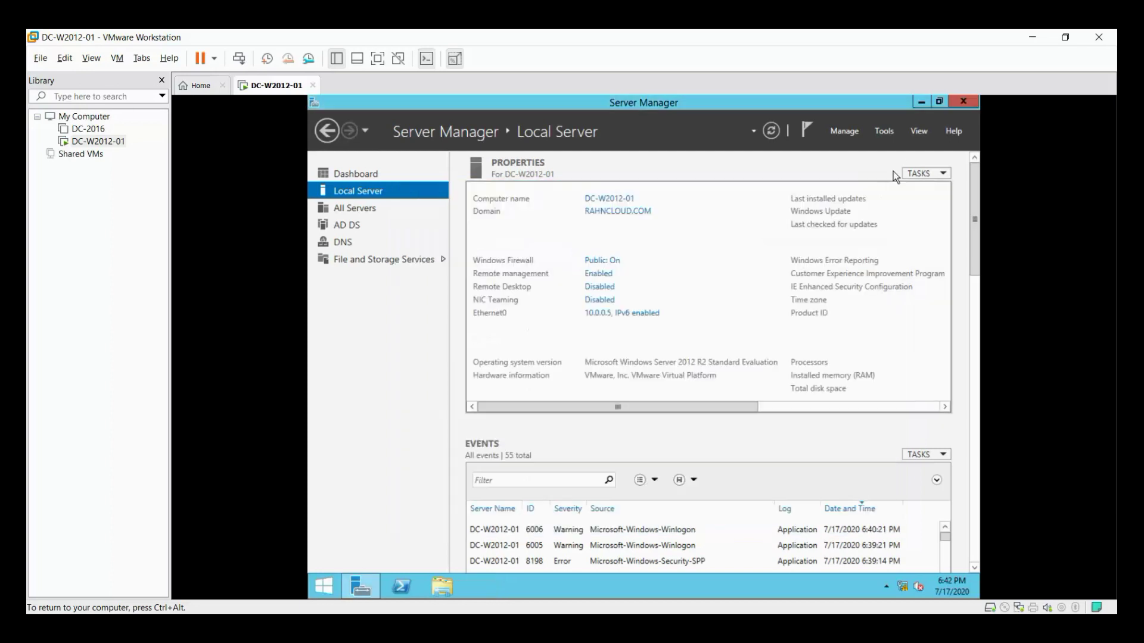
Launch Active Directory Users and Computers maximized with the RAHNCLOUD.COM domain expanded.
click(891, 132)
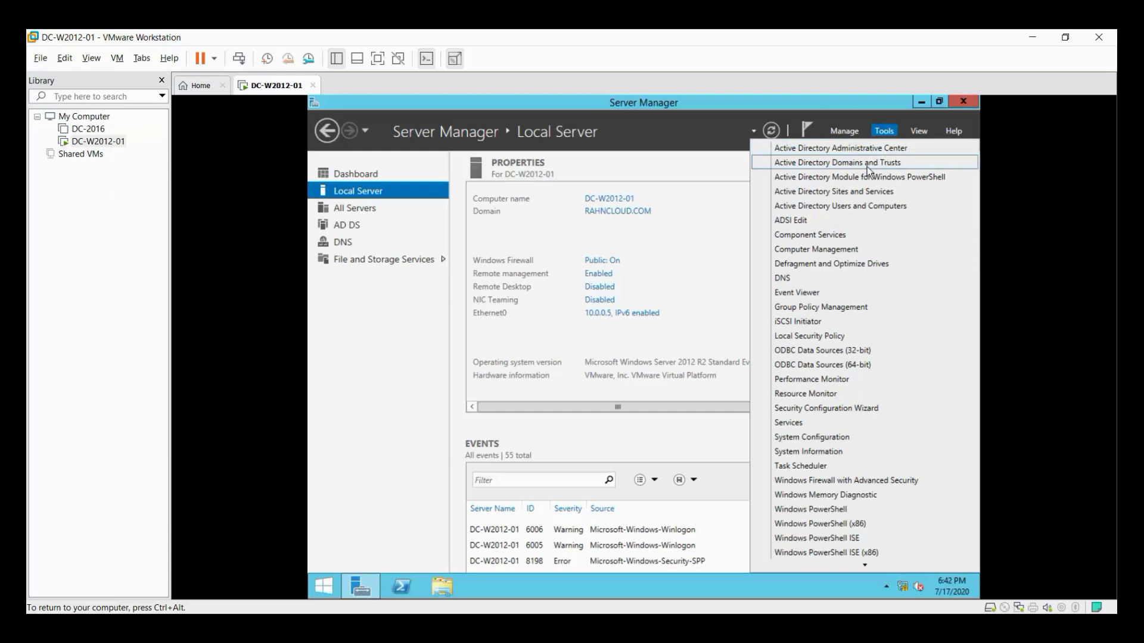
click(854, 208)
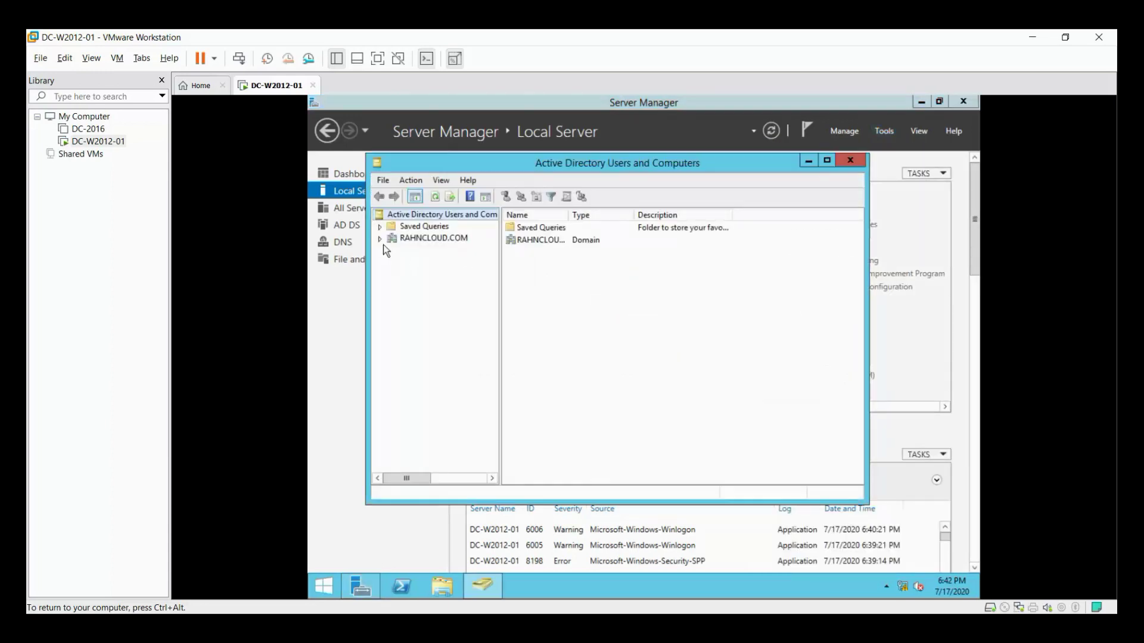
click(380, 239)
double_click(559, 169)
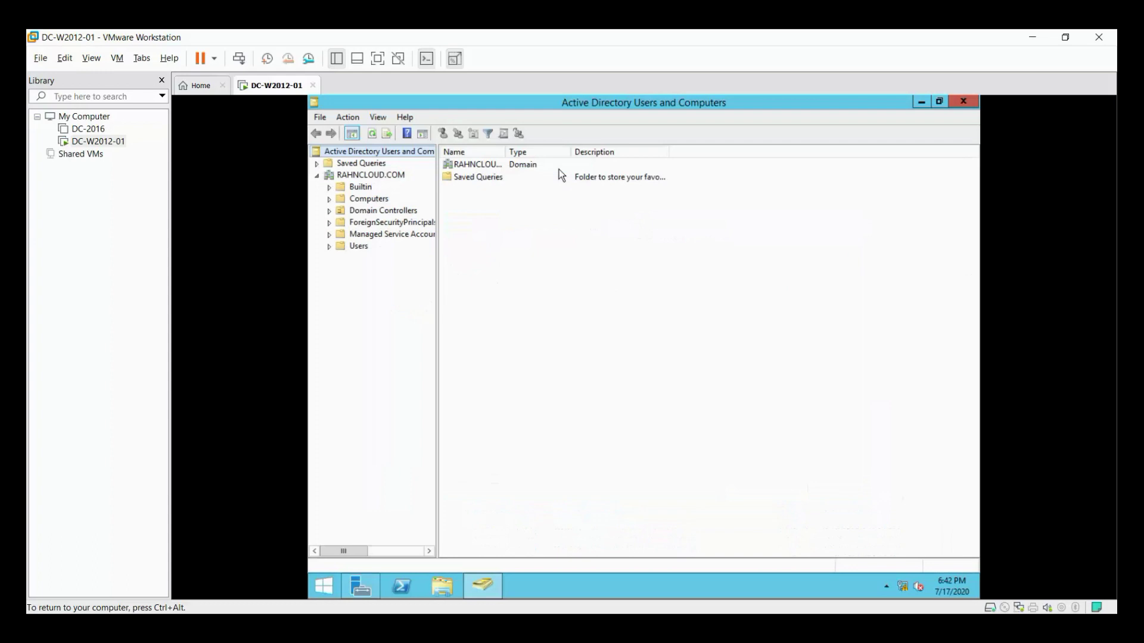
click(330, 187)
click(352, 177)
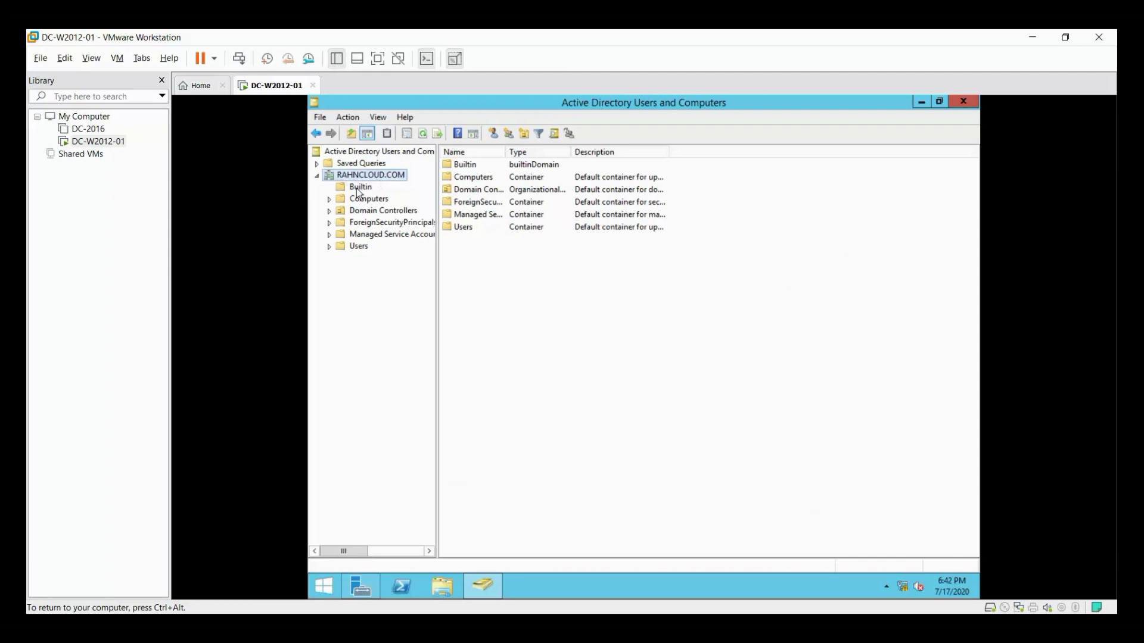
List the Domain Controllers sorted by Type to check DC-W2012-01's GC type and INDIA site.
click(329, 211)
click(372, 223)
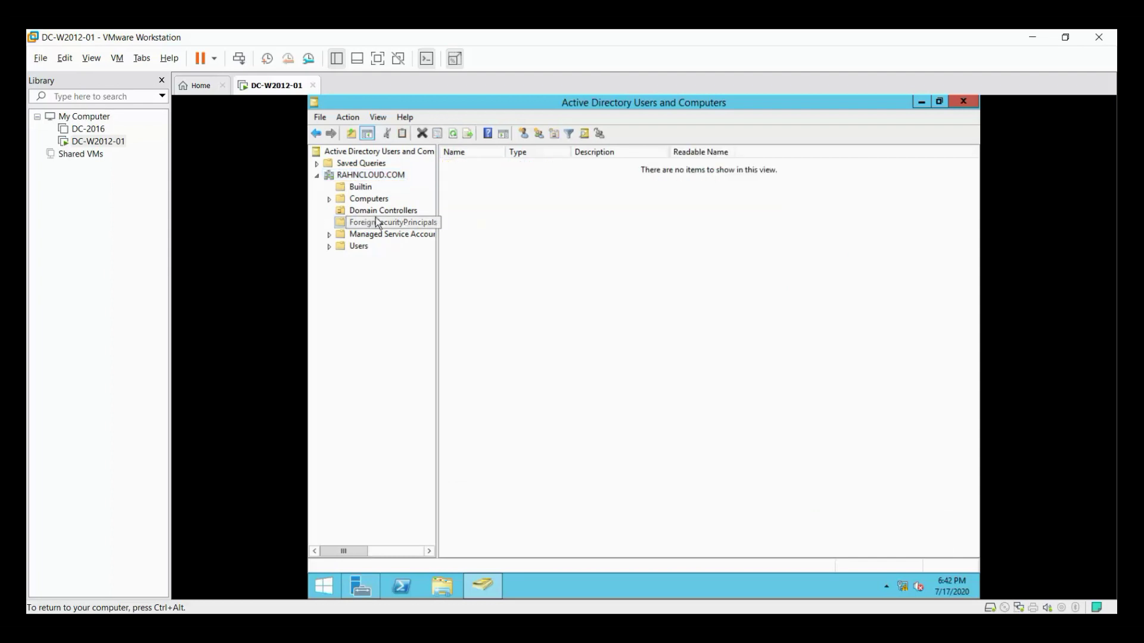
click(364, 213)
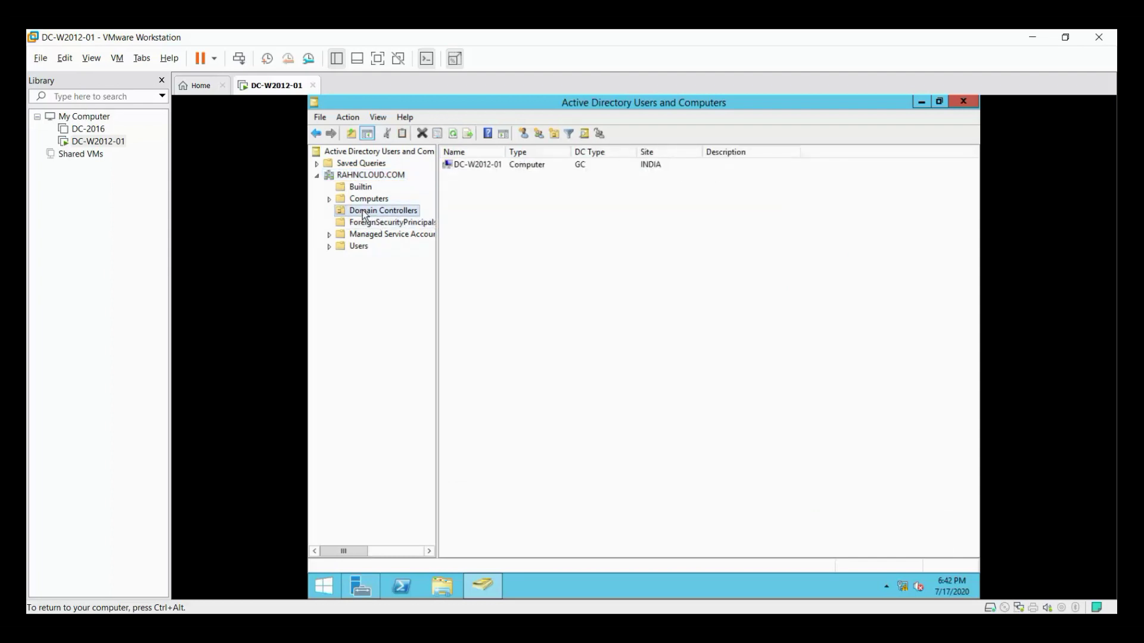
click(512, 153)
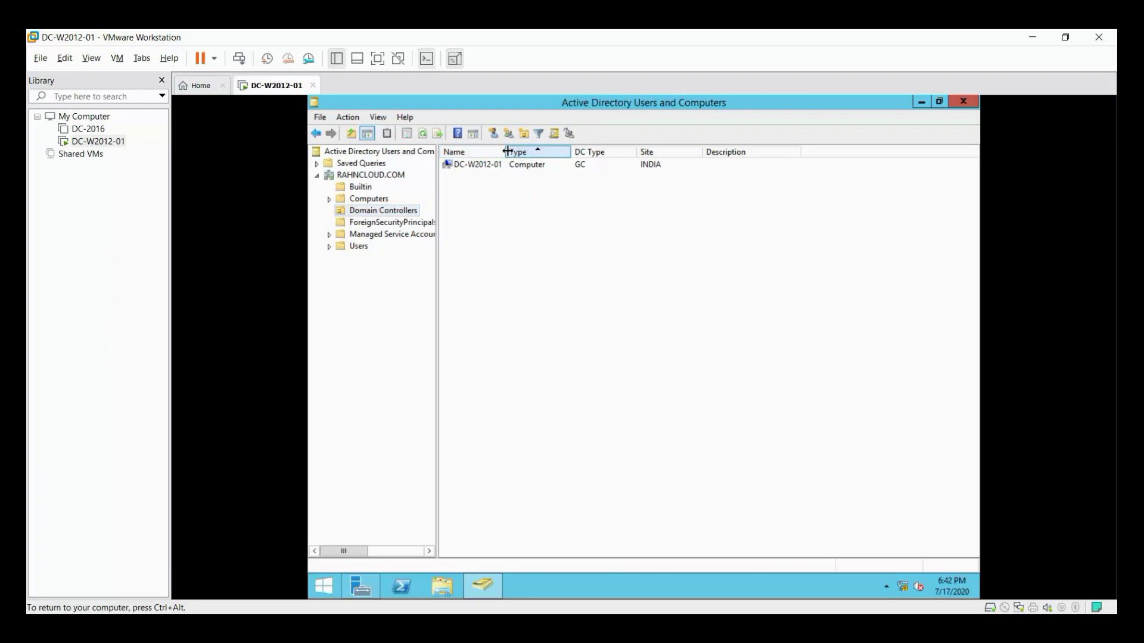
drag(507, 151, 505, 151)
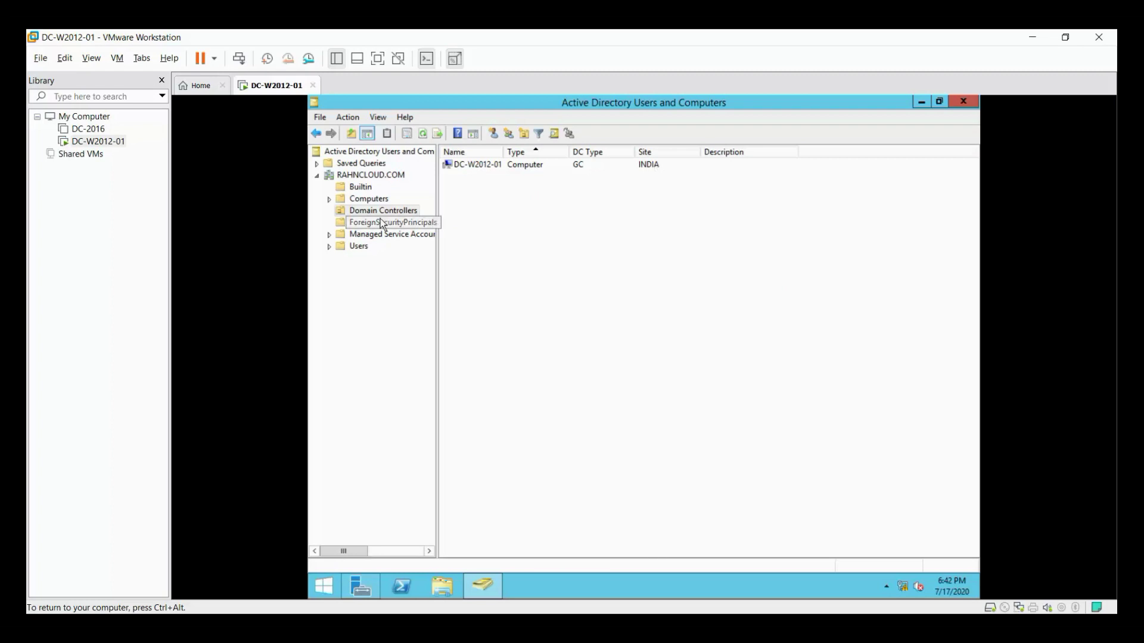
Browse the Users container and the RAHNCLOUD.COM domain's action menu without running anything.
click(334, 247)
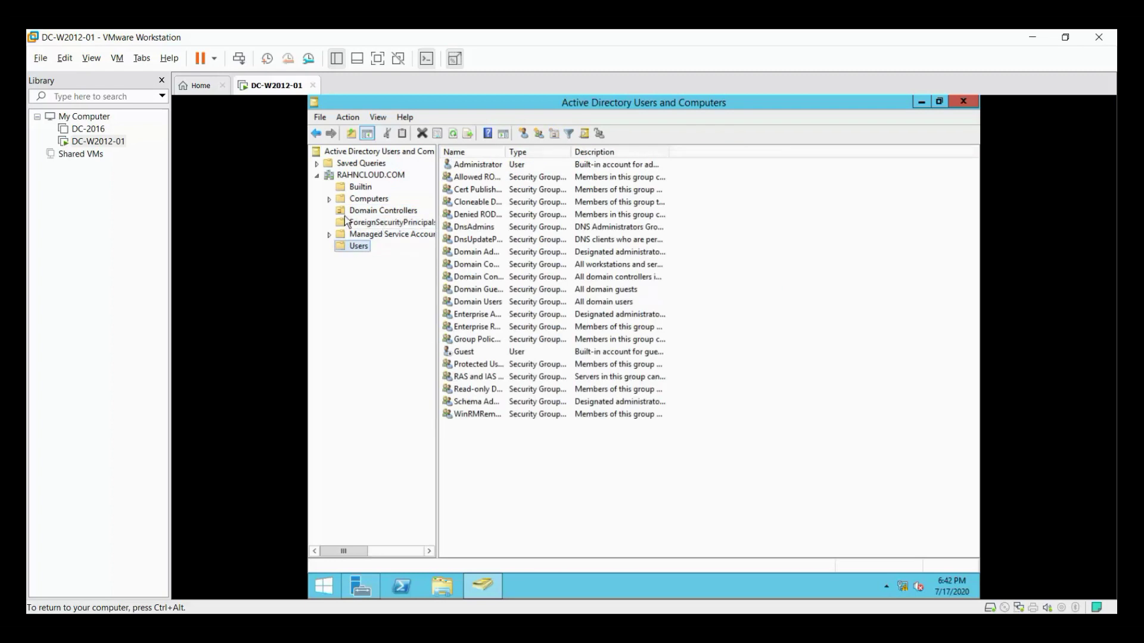
click(346, 177)
right_click(344, 177)
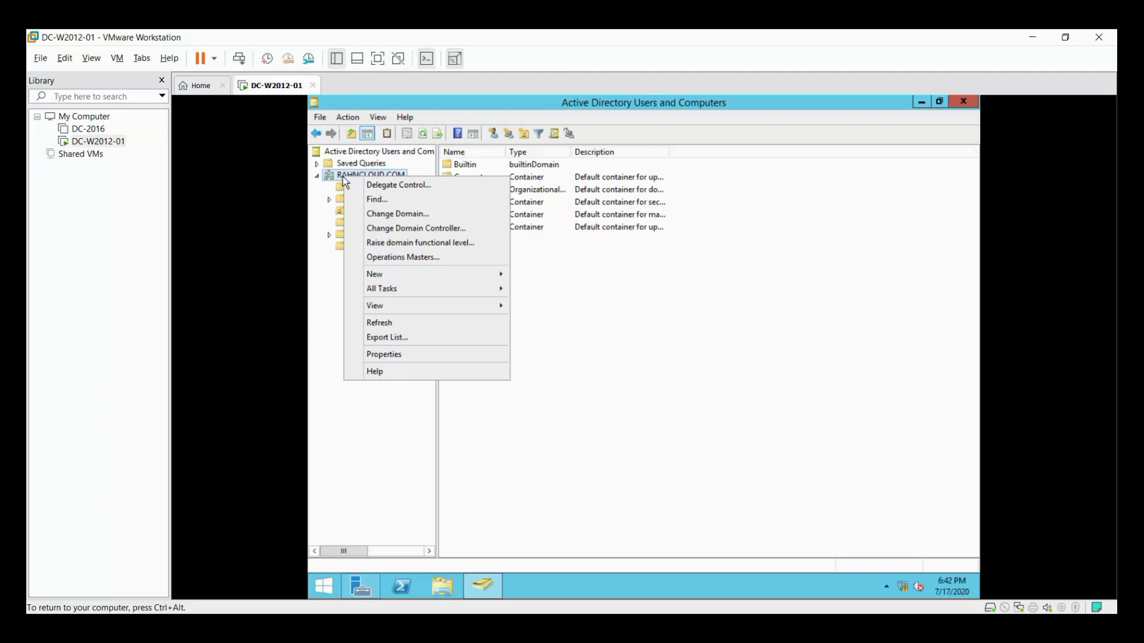
click(338, 179)
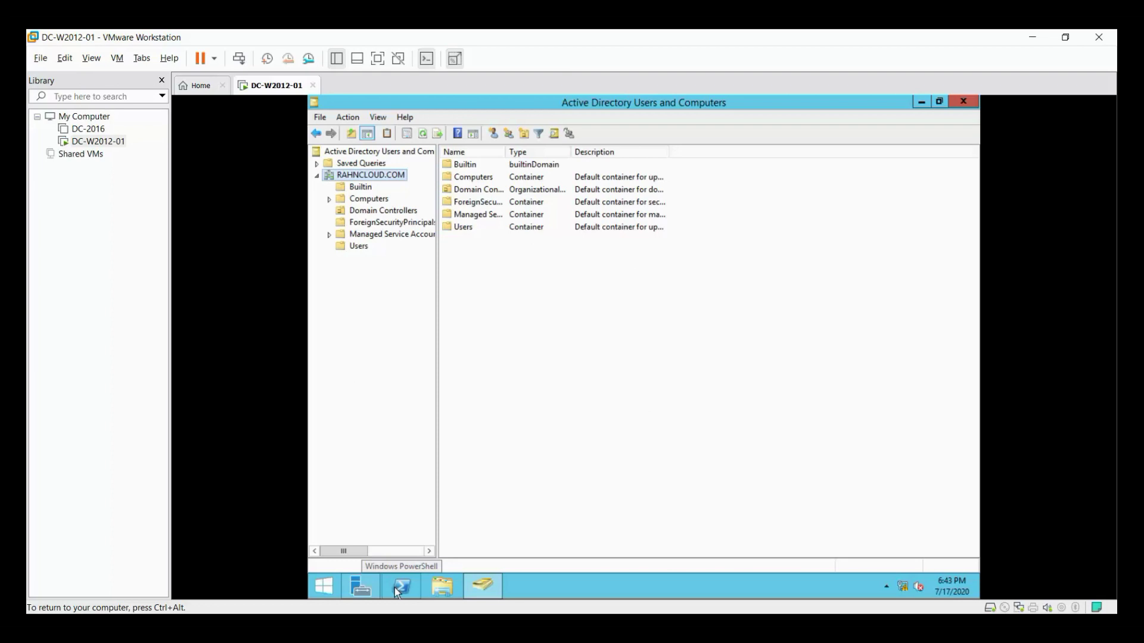
Open an administrator PowerShell window, then bring Server Manager back to the front.
click(395, 587)
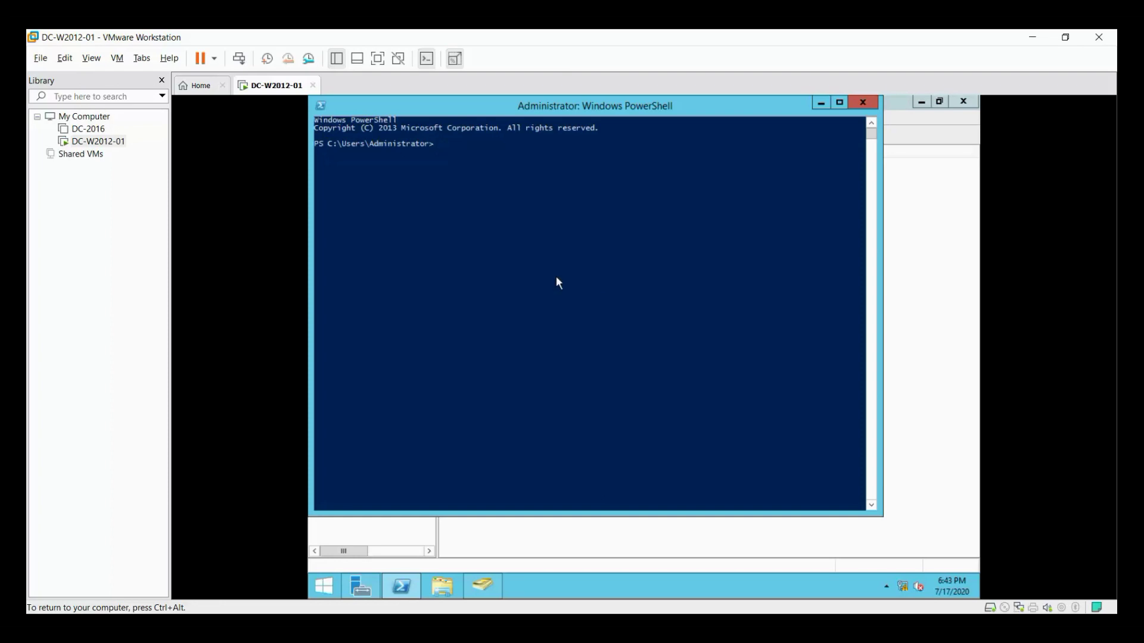
click(370, 584)
Open DNS Manager and inspect the dc-w2012-01 host record (10.0.0.5) in the RAHNCLOUD.COM zone.
click(884, 131)
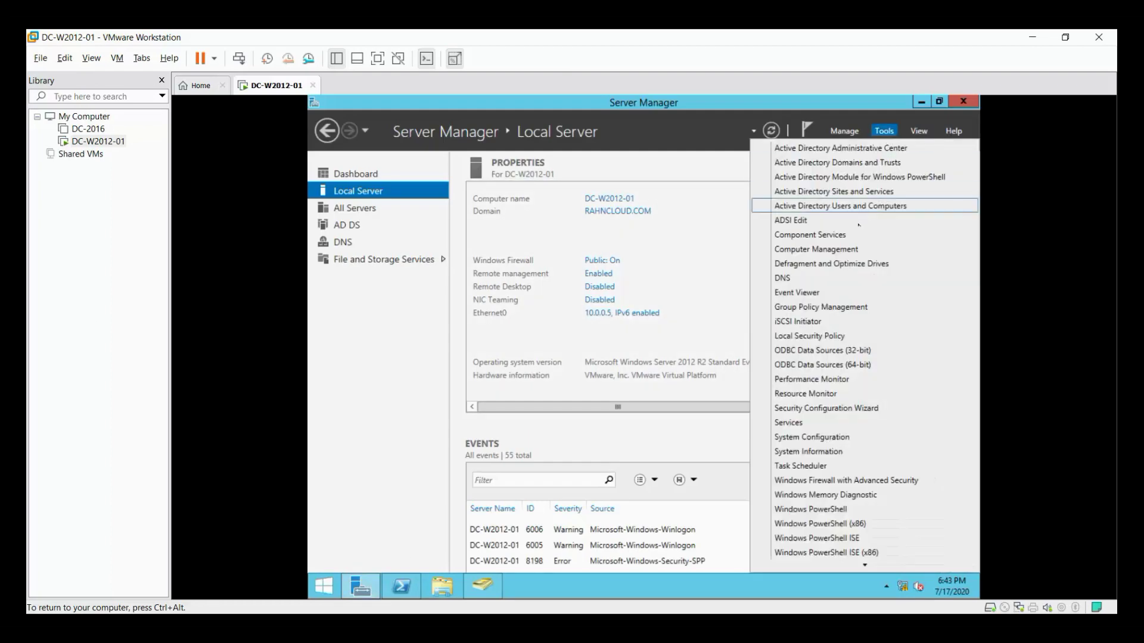
click(799, 277)
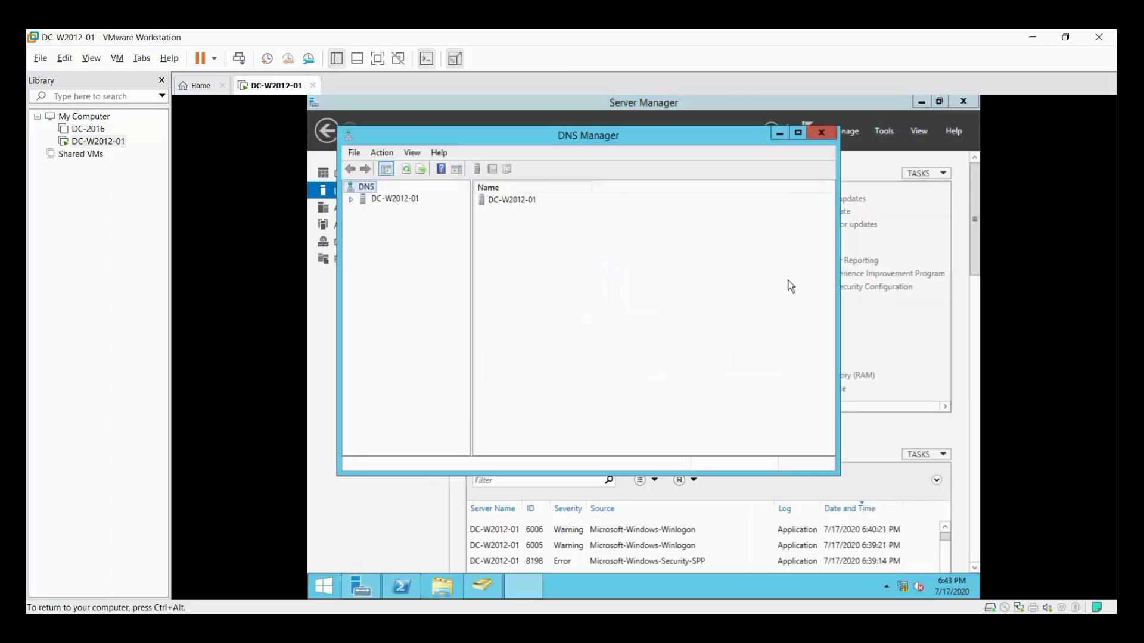
click(352, 202)
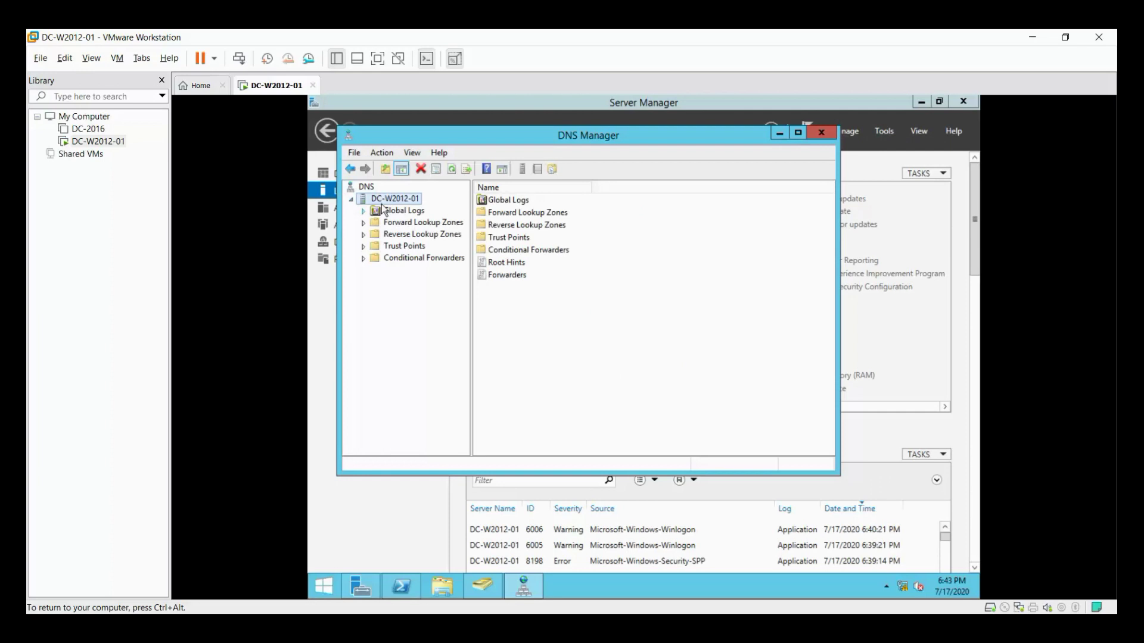
click(369, 223)
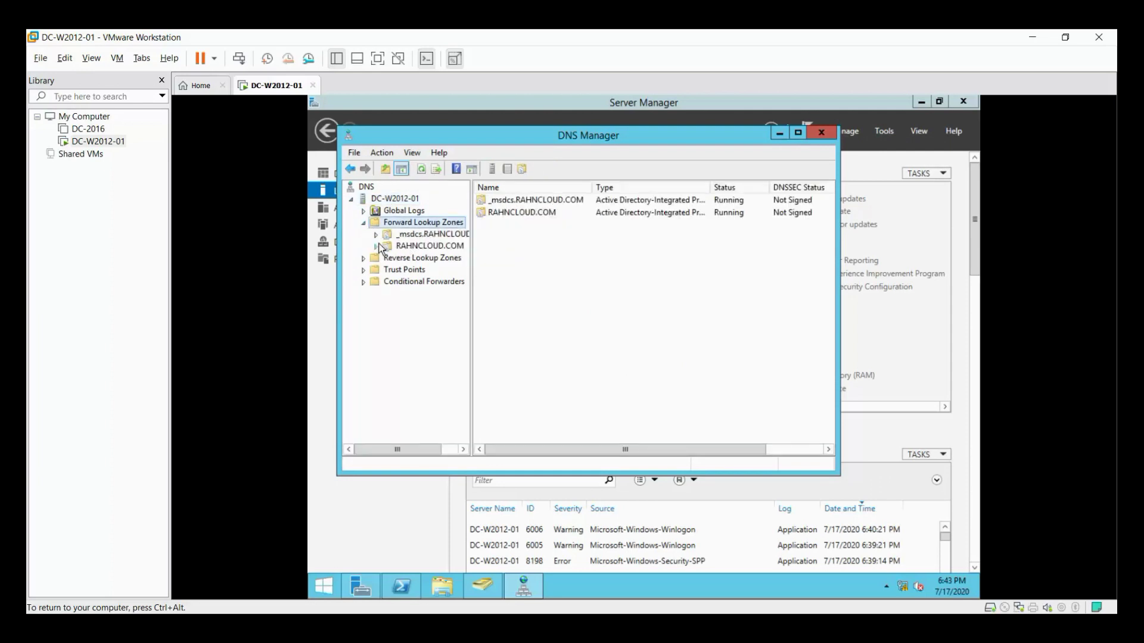
click(379, 245)
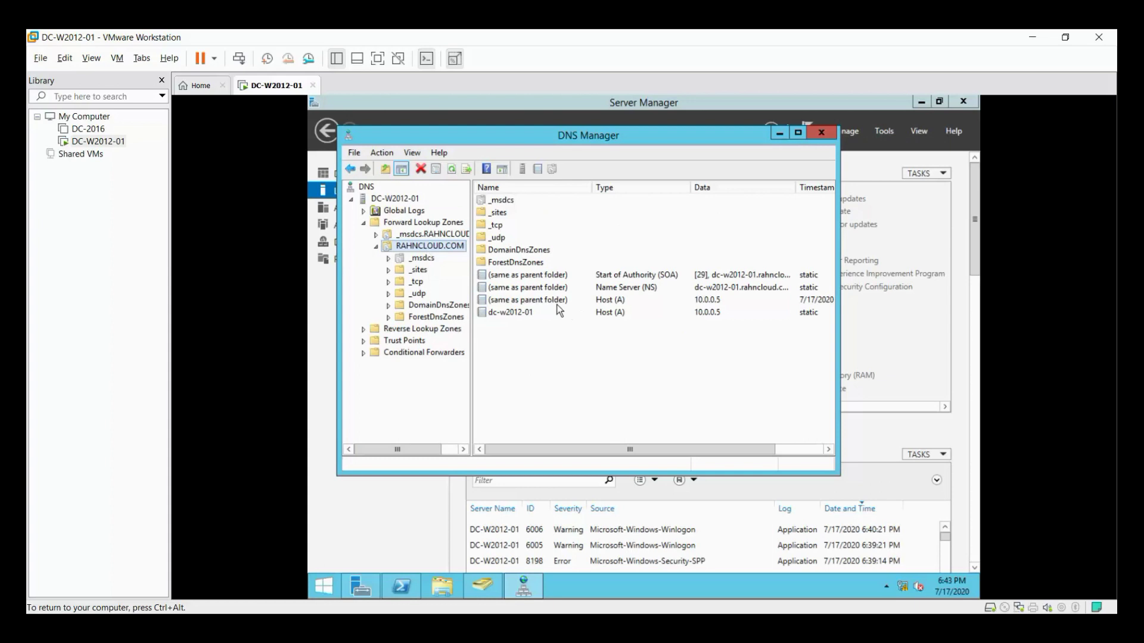
click(508, 313)
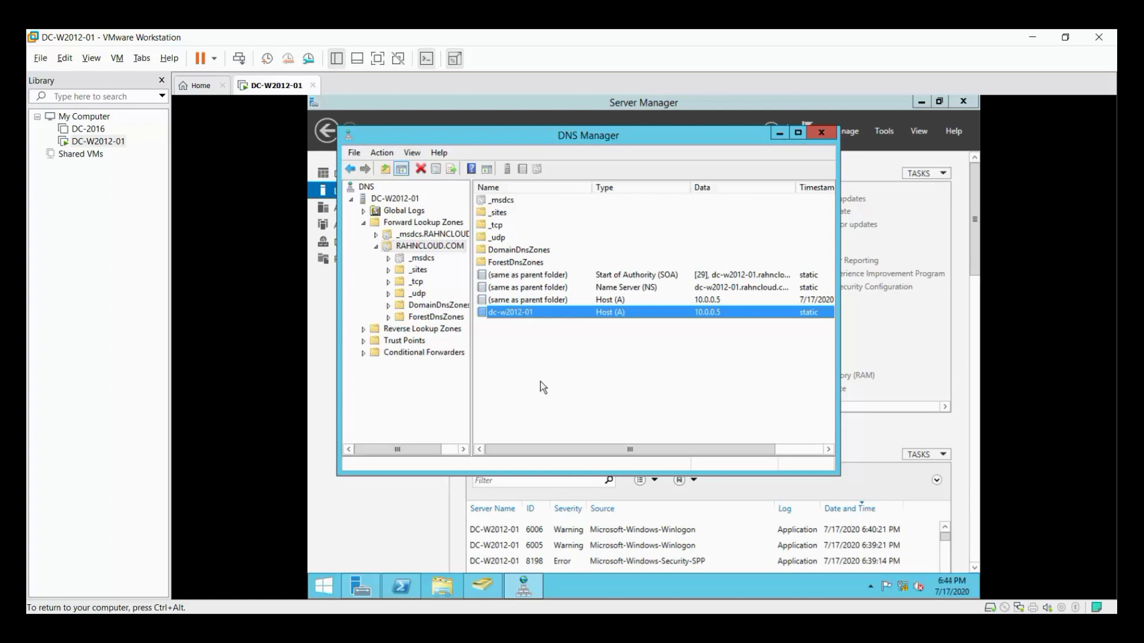
click(366, 186)
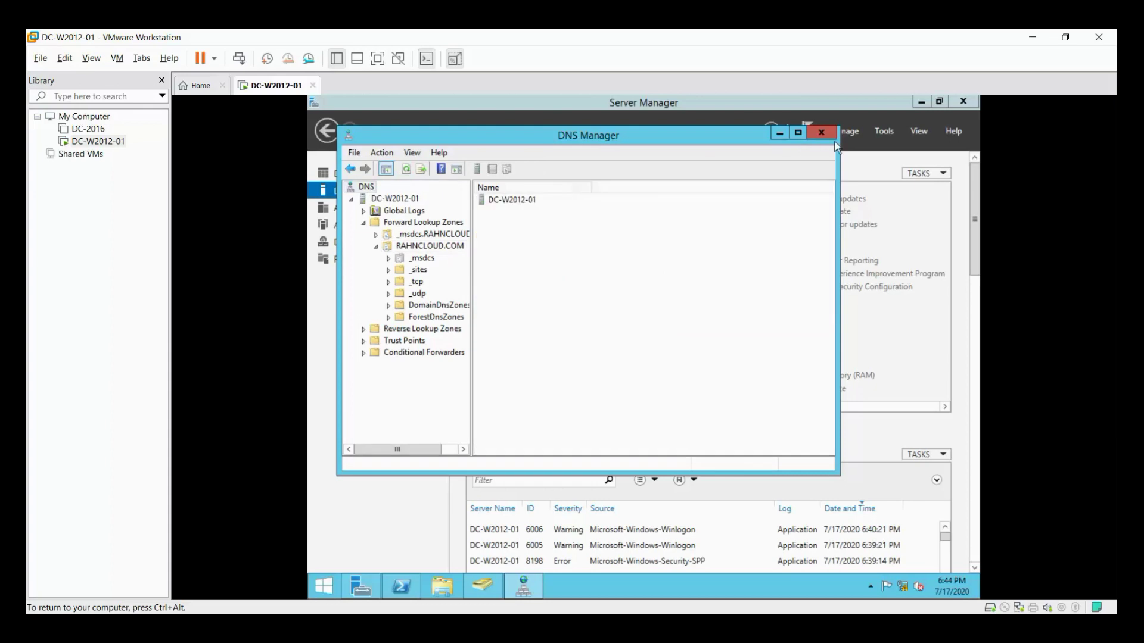
Close DNS Manager and run 'netdom query fsmo' in PowerShell to list the FSMO role holders.
click(822, 134)
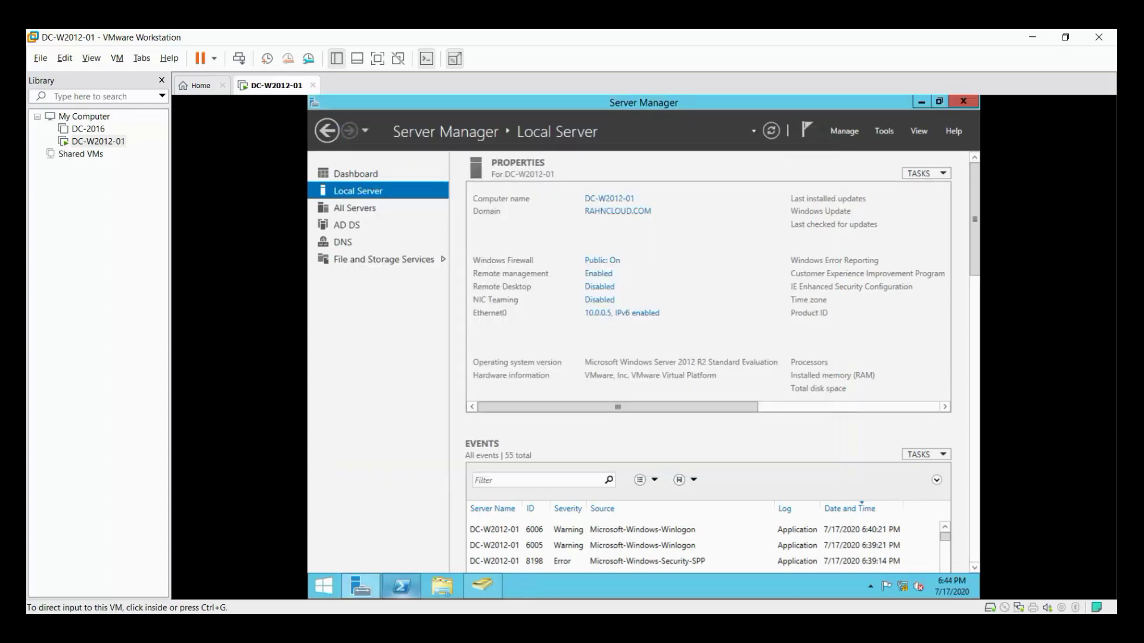
click(400, 590)
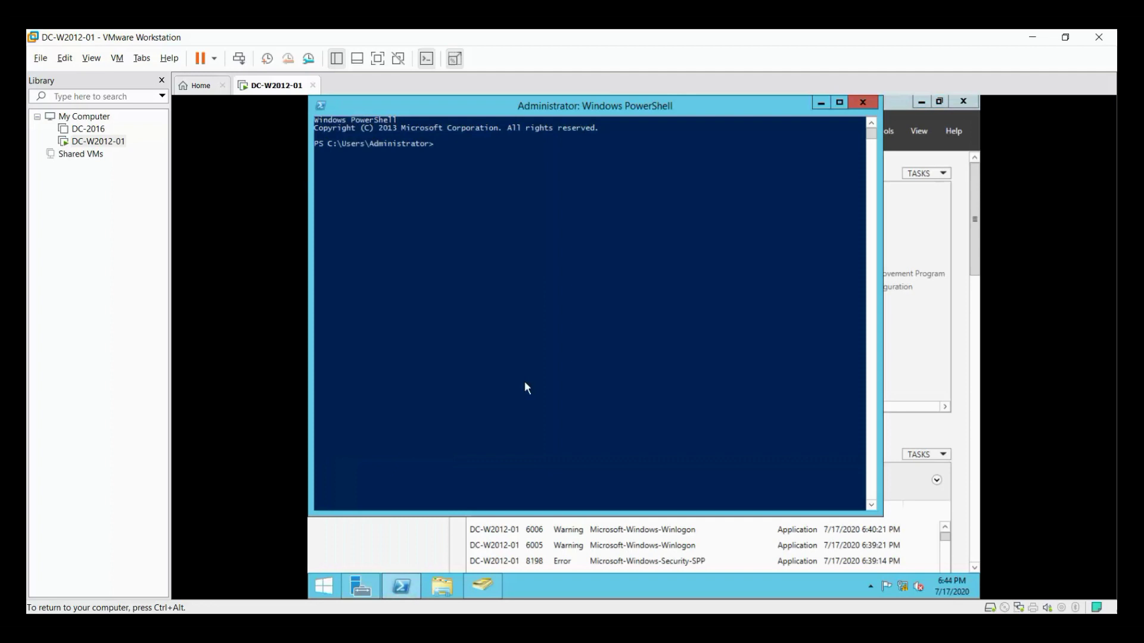
click(547, 240)
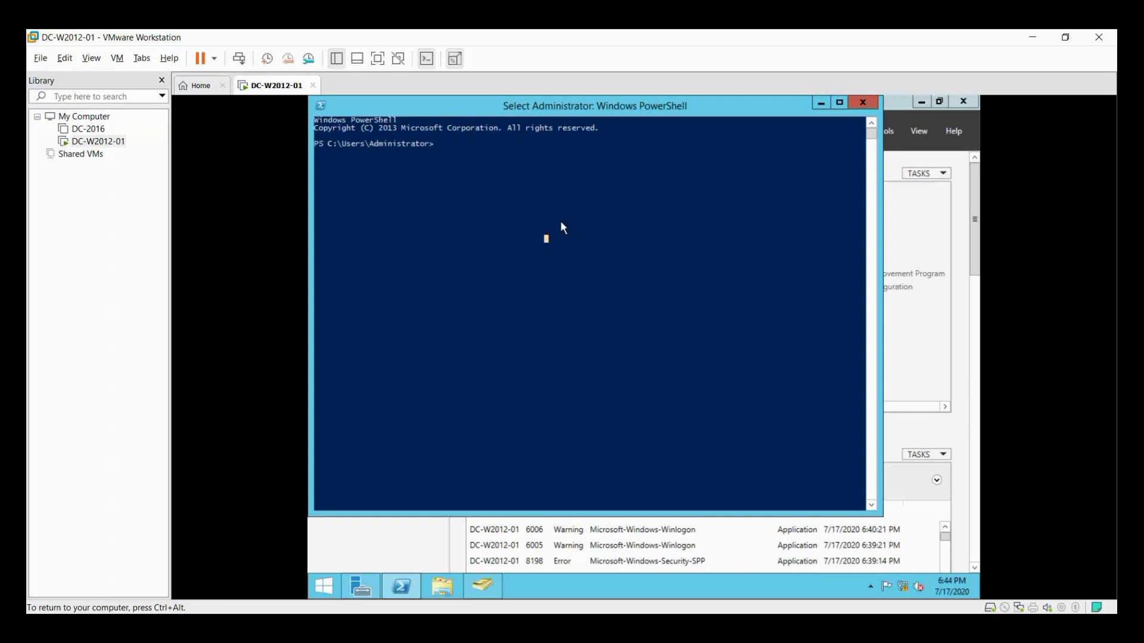
text(netdom)
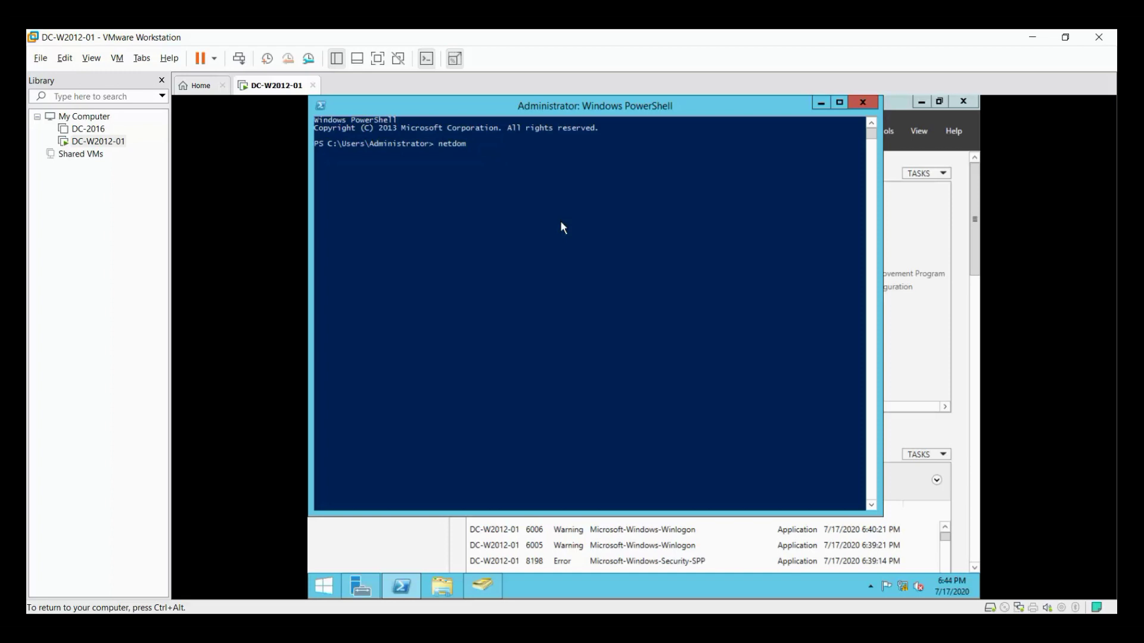
text( query fsmo)
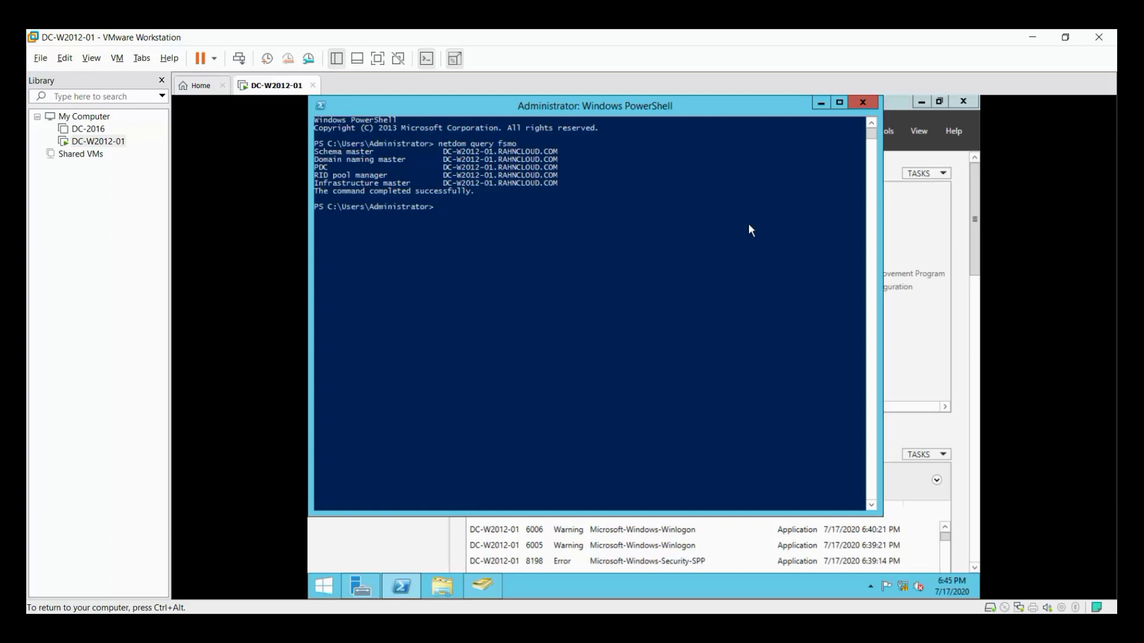
Release input from the VM and advance the slide show to the closing thank-you slide.
key(ctrl+alt)
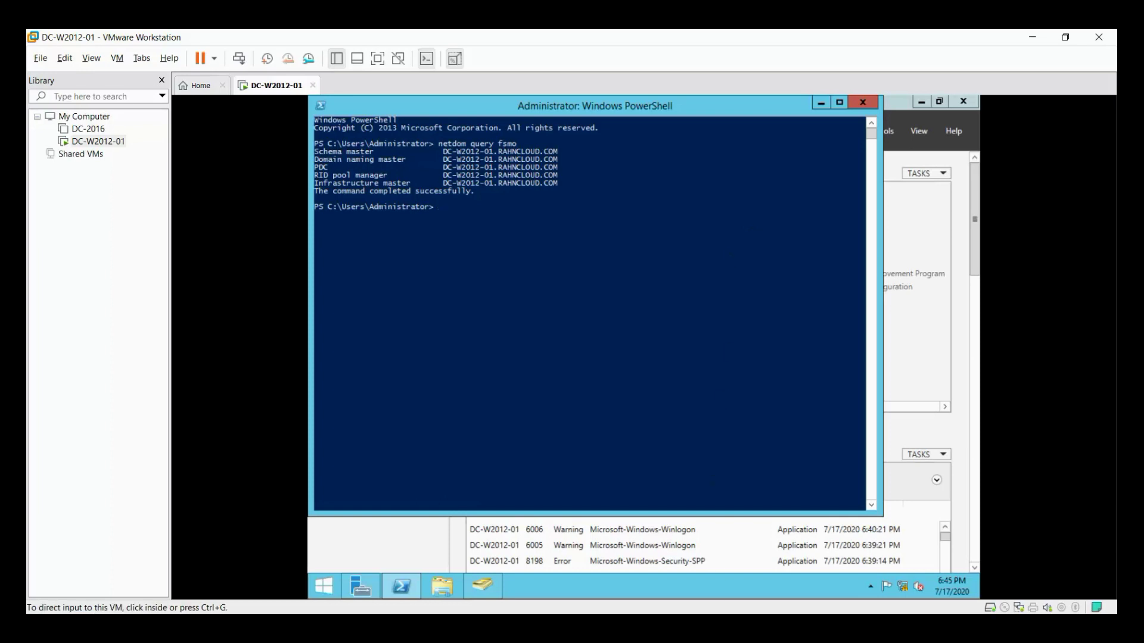
click(700, 596)
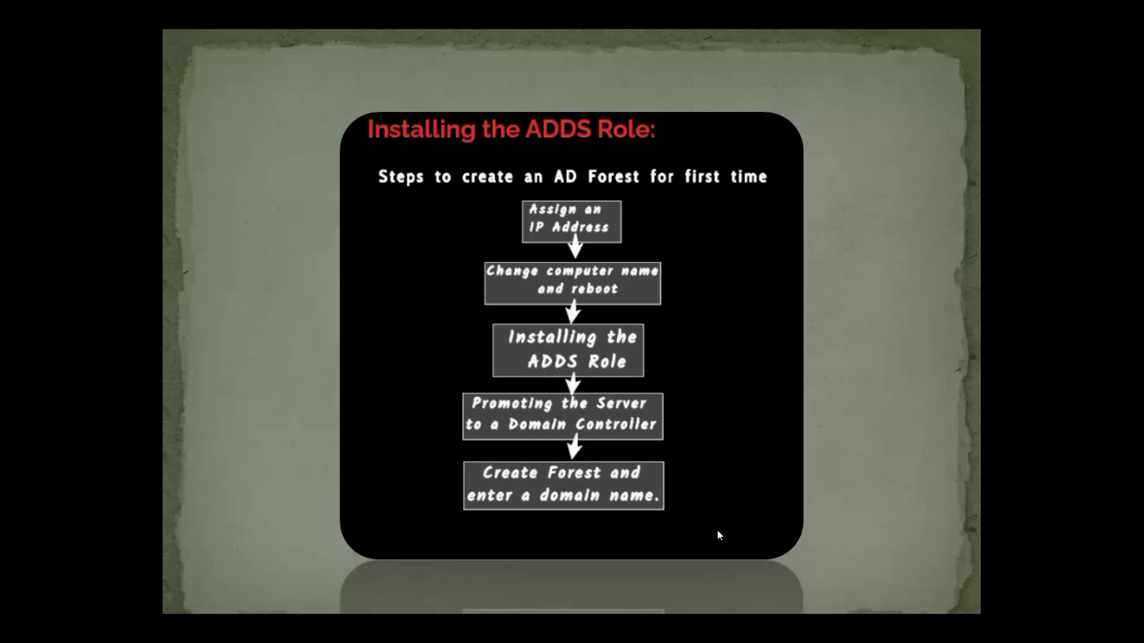
click(686, 474)
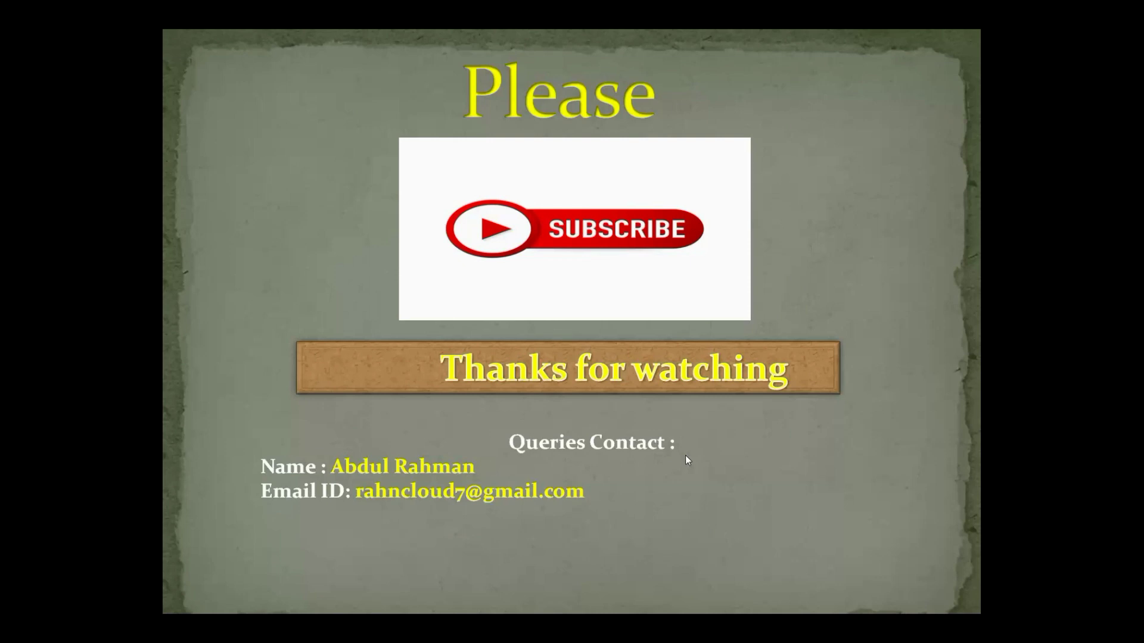